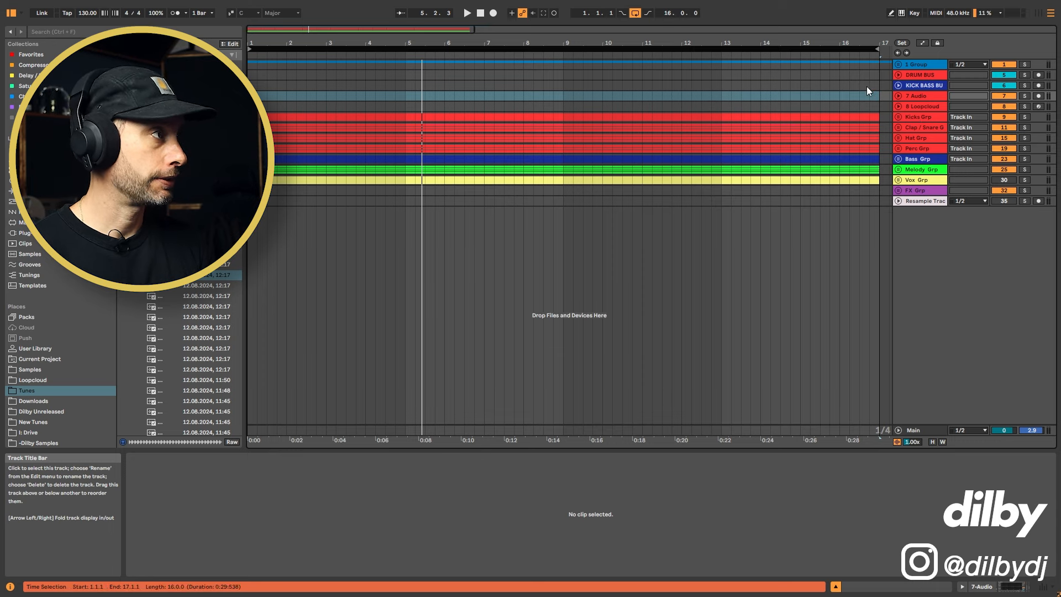
Unfold the Kicks group, play the Kick track in solo, show its device chain and fold the group again.
click(898, 117)
click(1024, 156)
key(space)
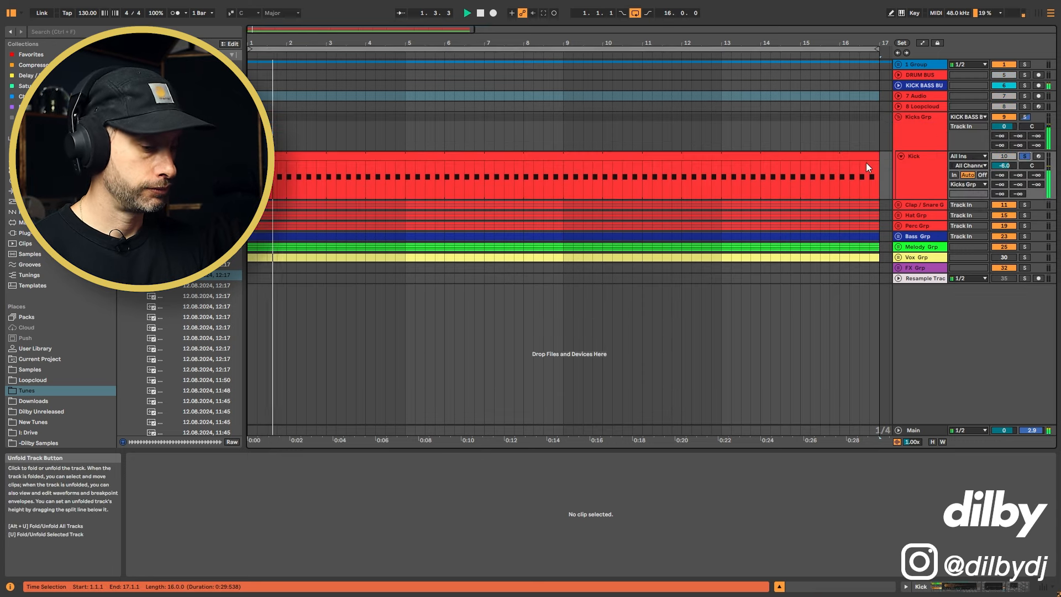
key(space)
key(shift+Tab)
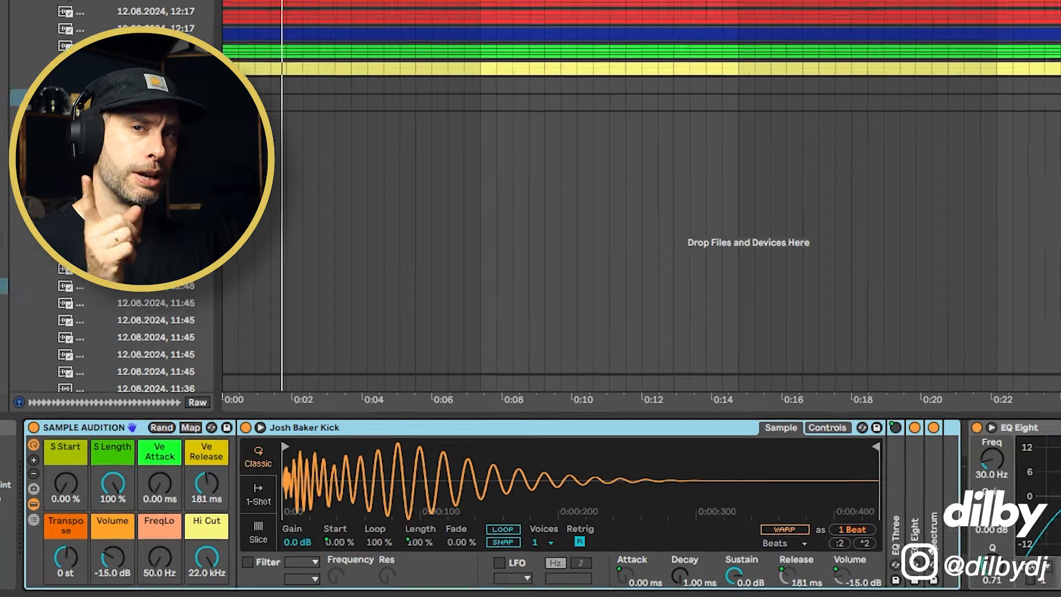
click(899, 118)
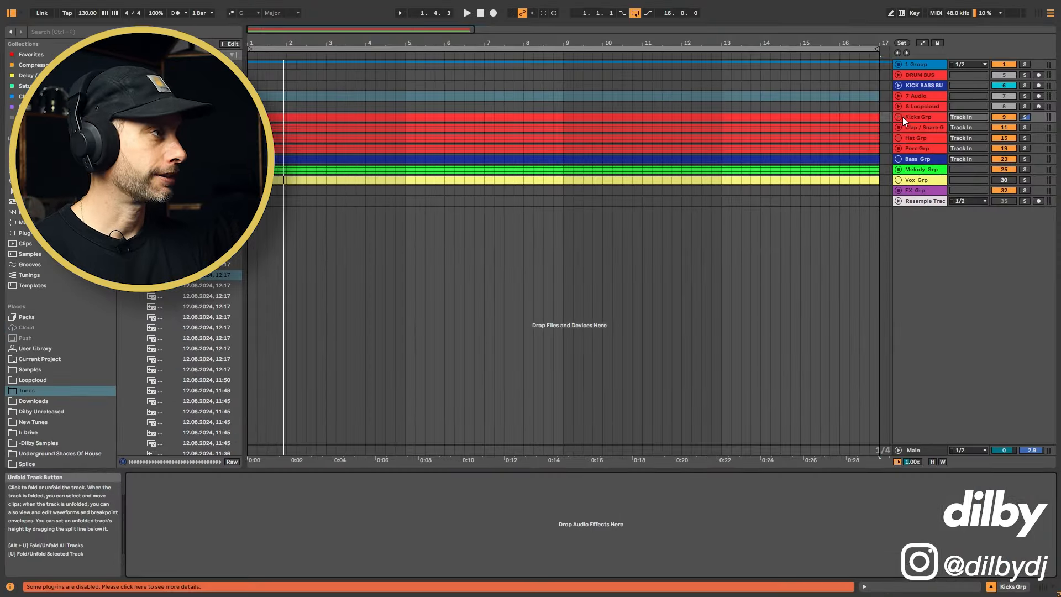
Unfold the Clap / Snare group and play it in solo, adding the Kicks group to the solo before folding it.
click(898, 127)
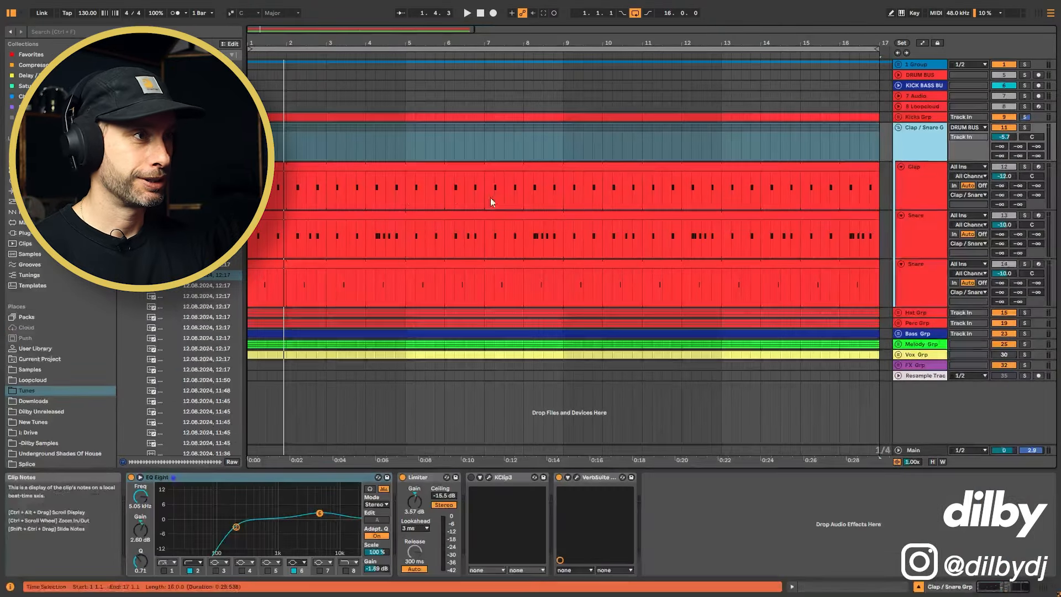
click(1024, 128)
key(space)
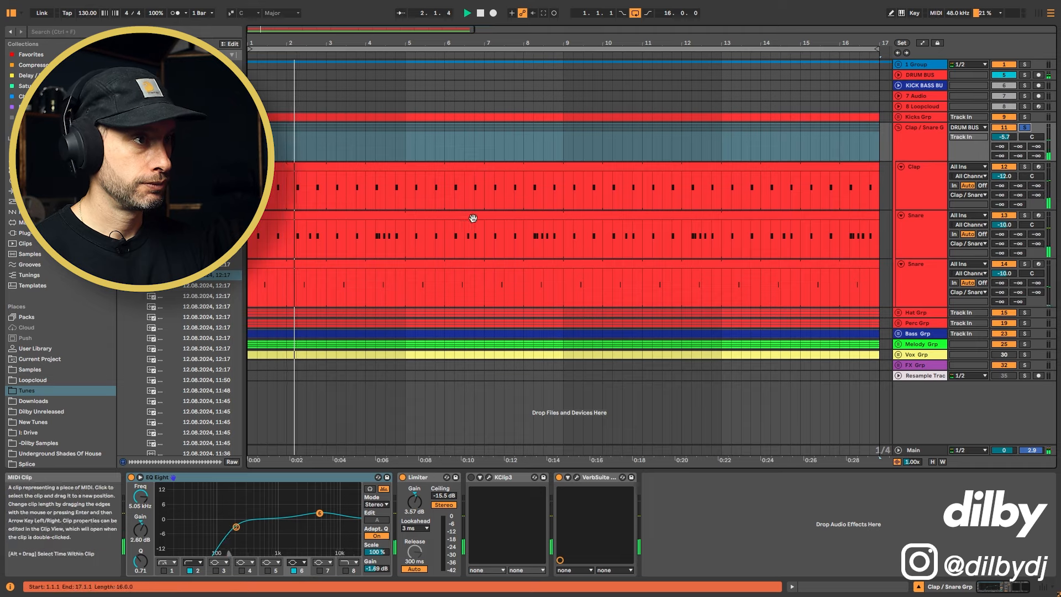
ctrl+click(1026, 118)
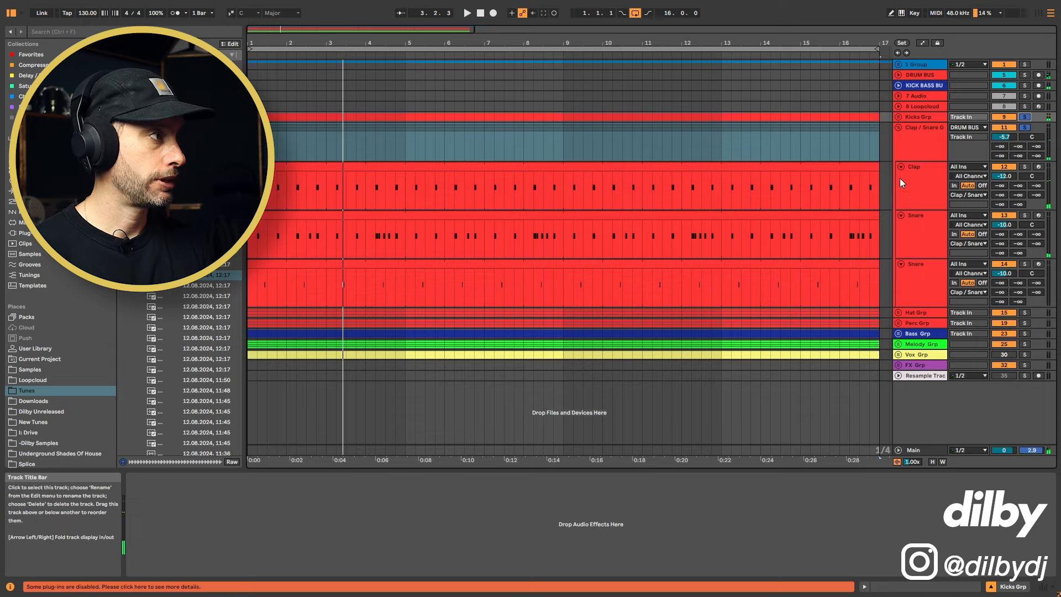
click(898, 128)
Unfold the Hat group and play the Open Hat track in solo from around bar 6.
click(900, 137)
click(897, 138)
click(465, 197)
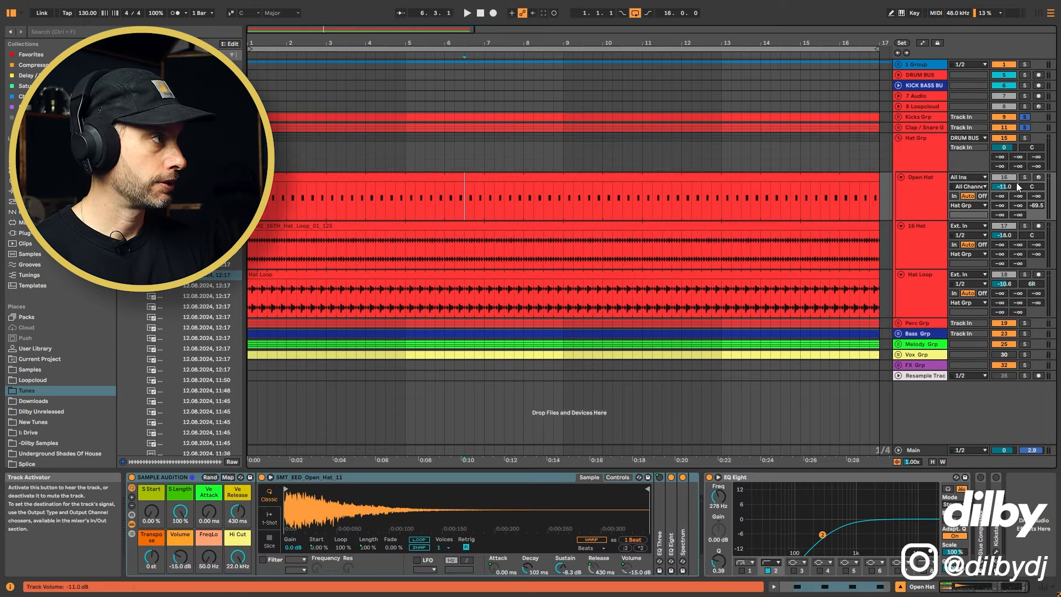
click(1025, 177)
key(space)
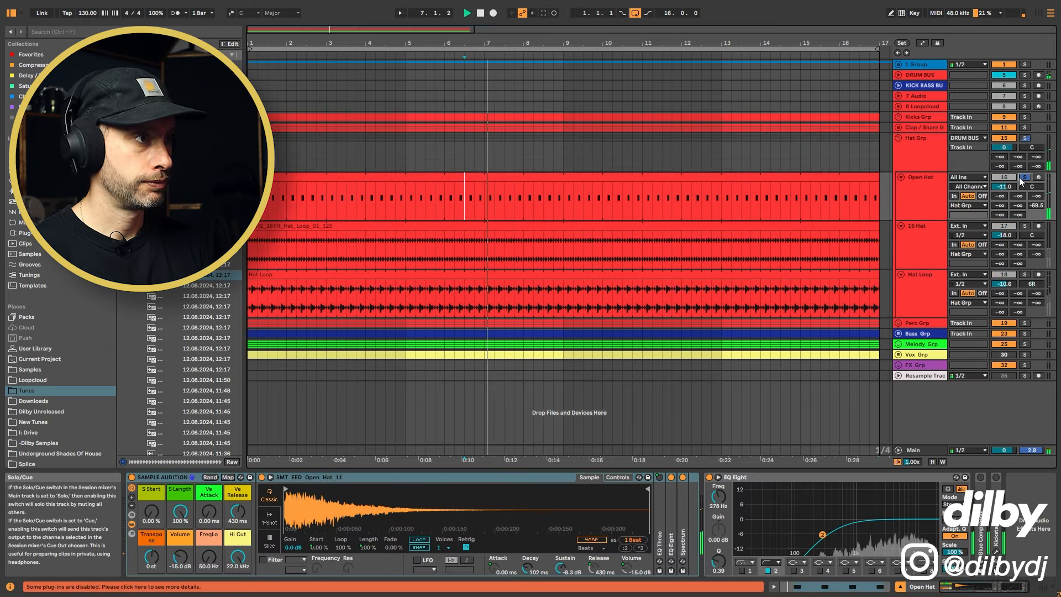
key(space)
Play the 16 Hat track in solo from position 6.3.1 and the Hat Loop track in solo from bar 1.
click(1025, 225)
key(space)
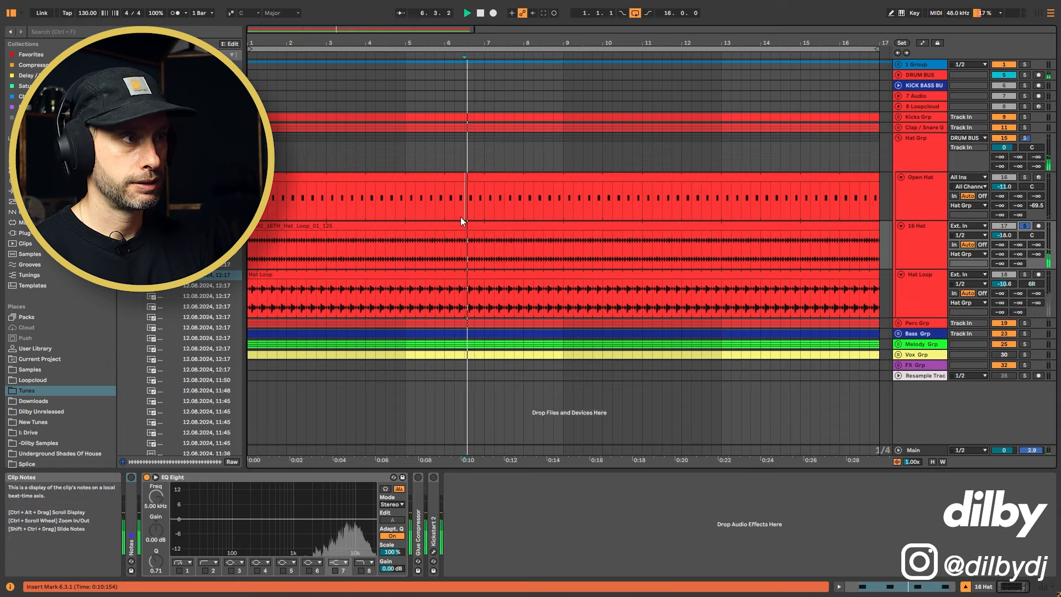
key(space)
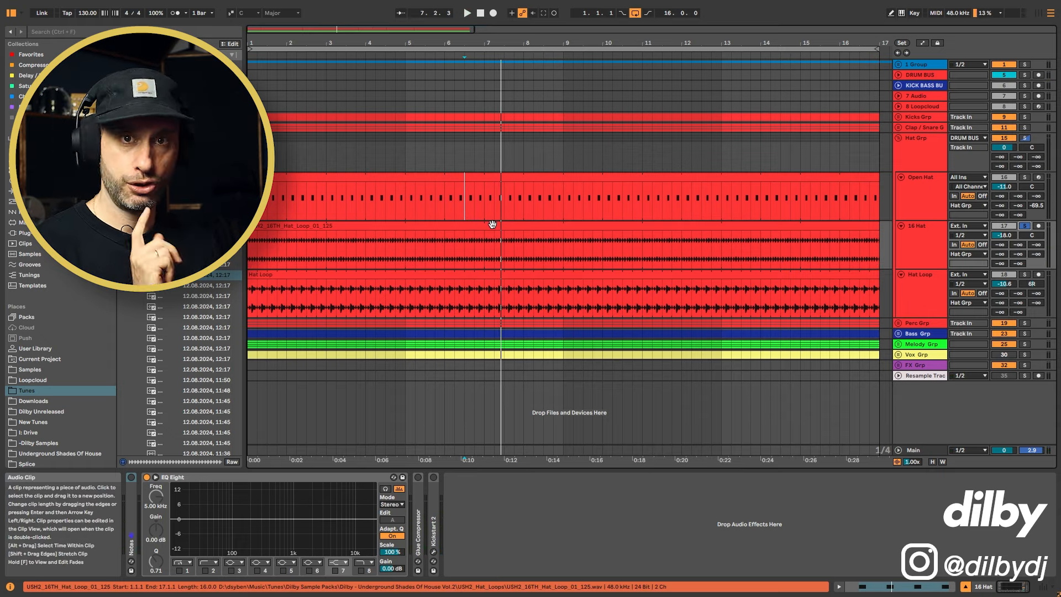
drag(485, 237, 503, 237)
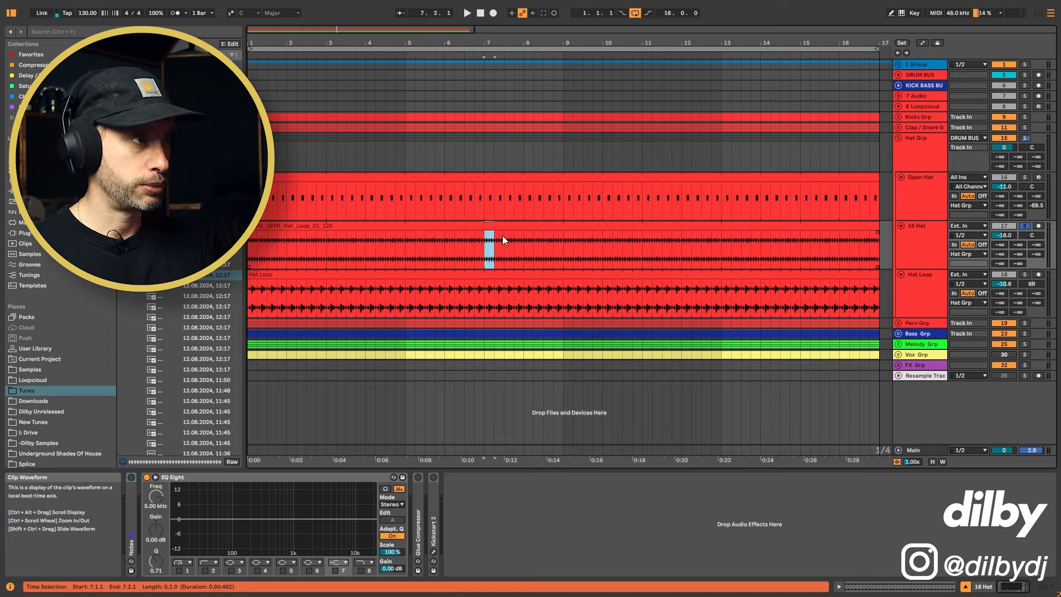
click(553, 241)
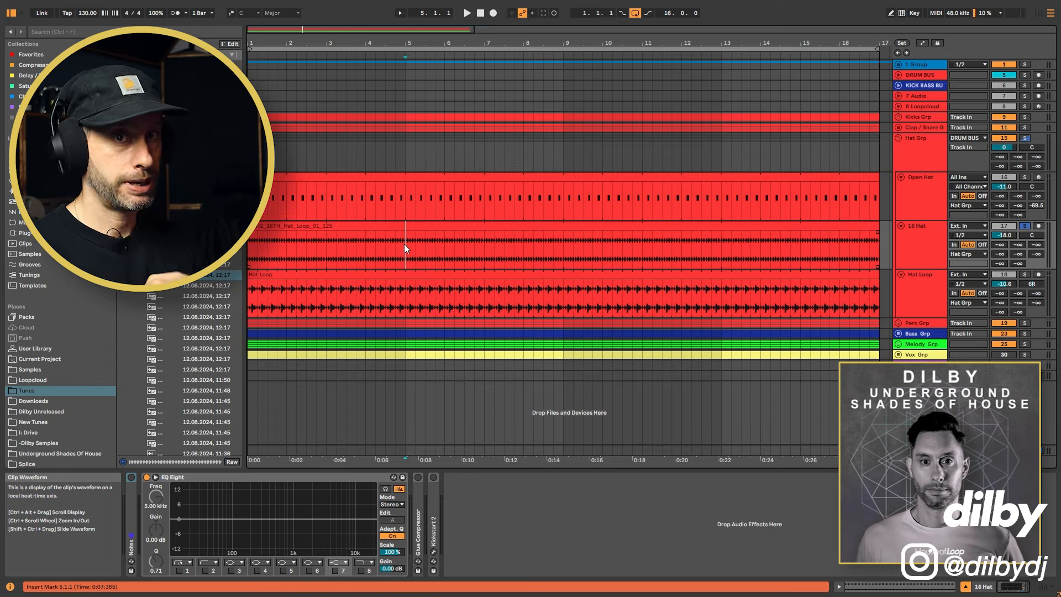
click(350, 310)
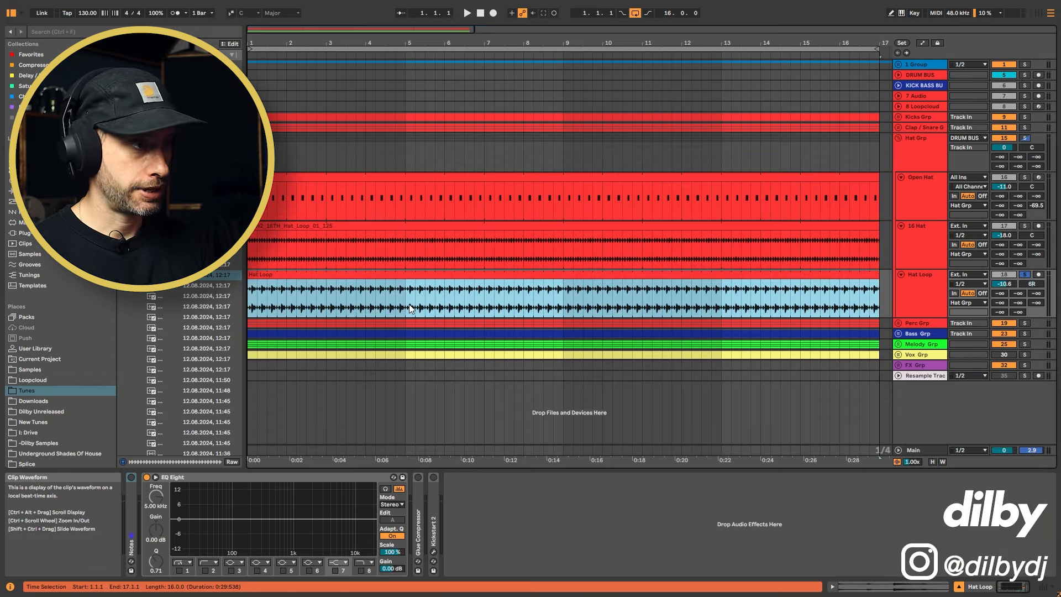
key(space)
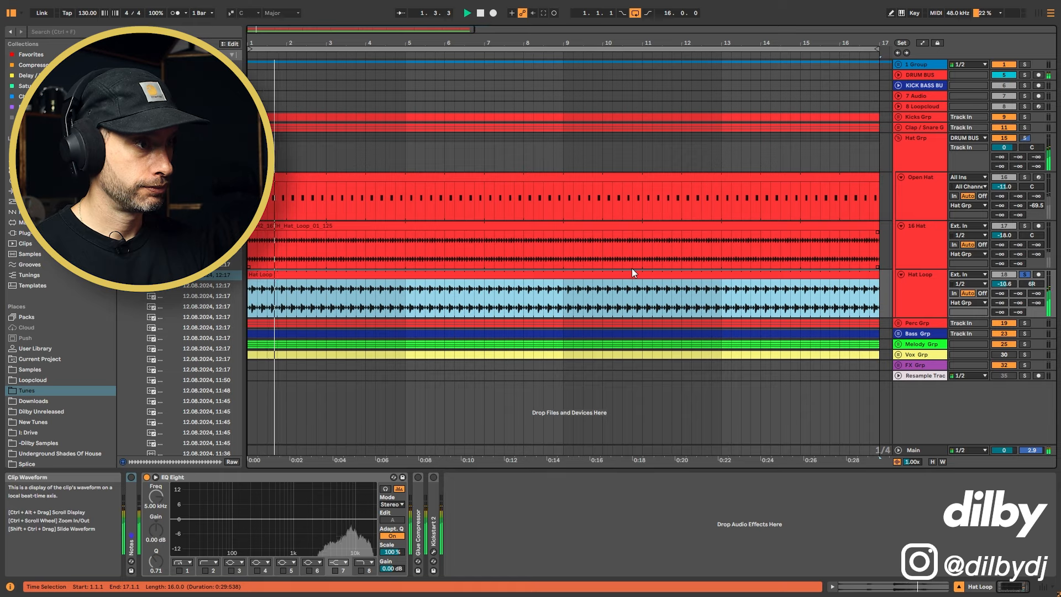
Play the whole Hat group in solo together with the Kicks and Clap / Snare groups, and fold the Hat group.
click(1025, 139)
key(space)
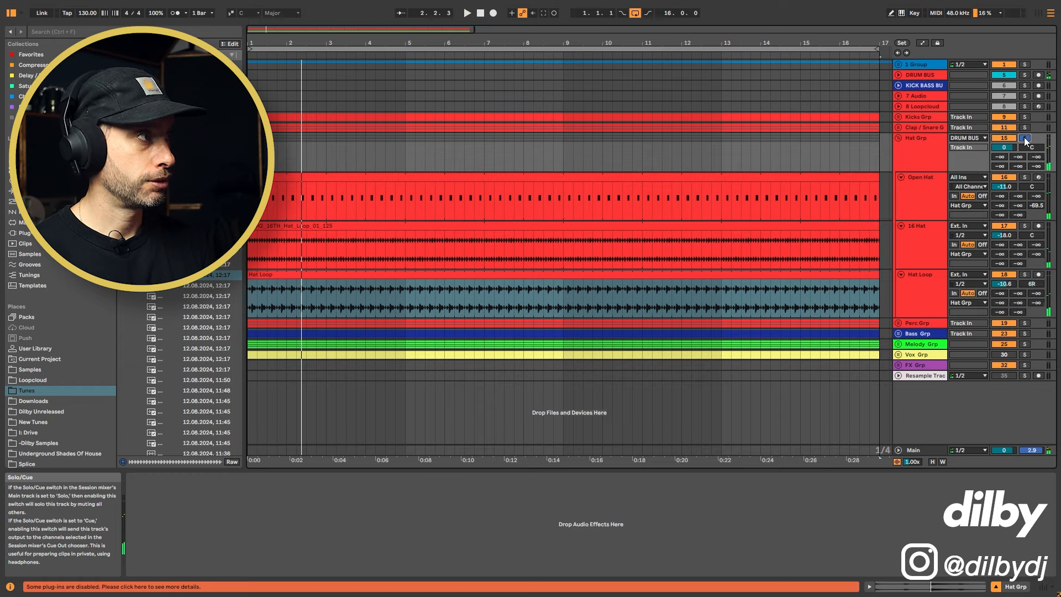
ctrl+click(1024, 117)
key(space)
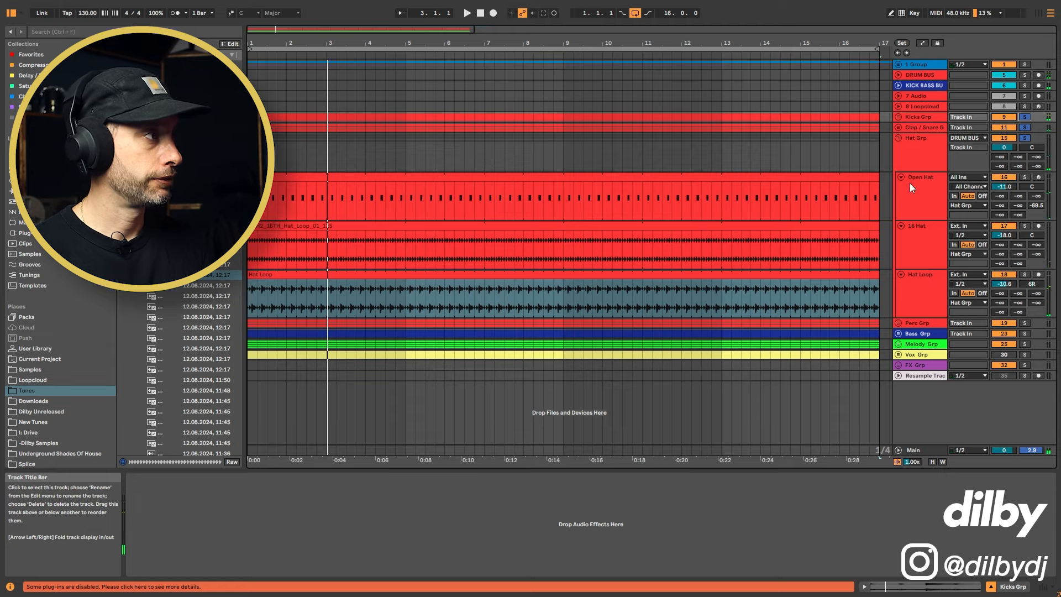
click(899, 140)
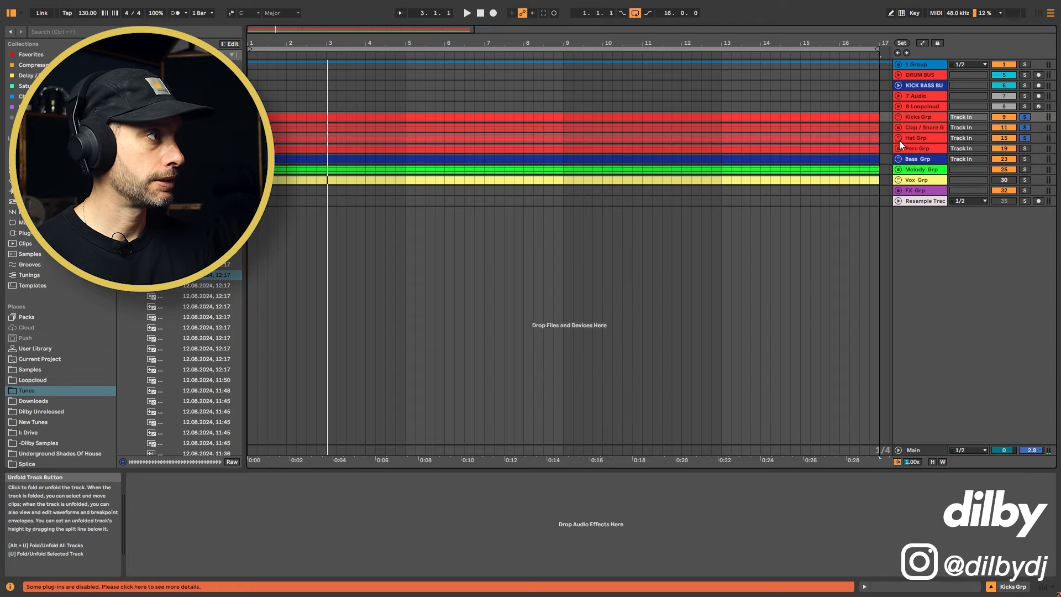
Unfold the Perc group and play its 90s Loop track in solo from bar 1.
click(926, 165)
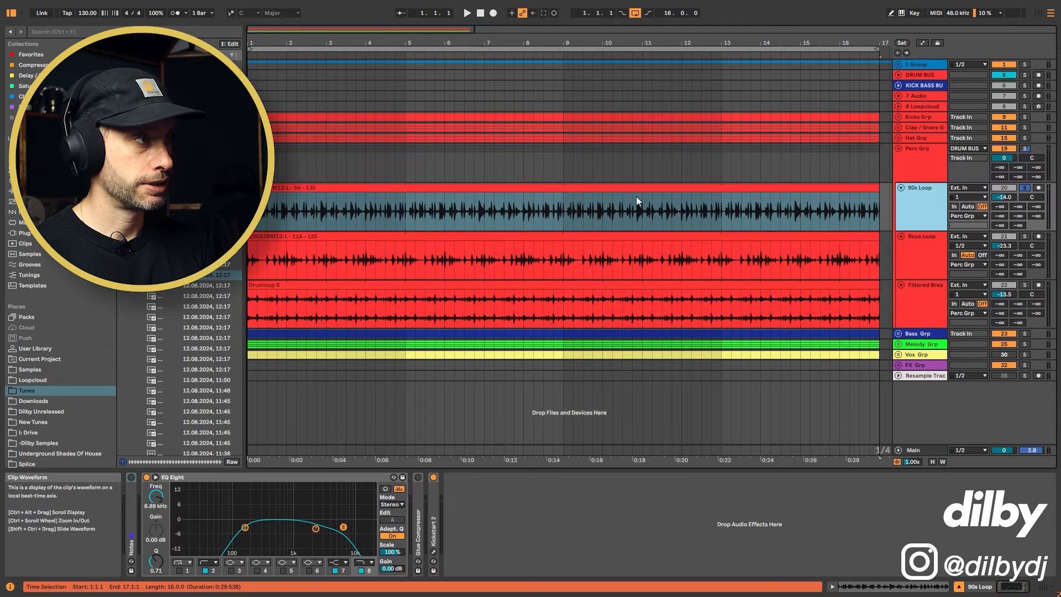
click(634, 205)
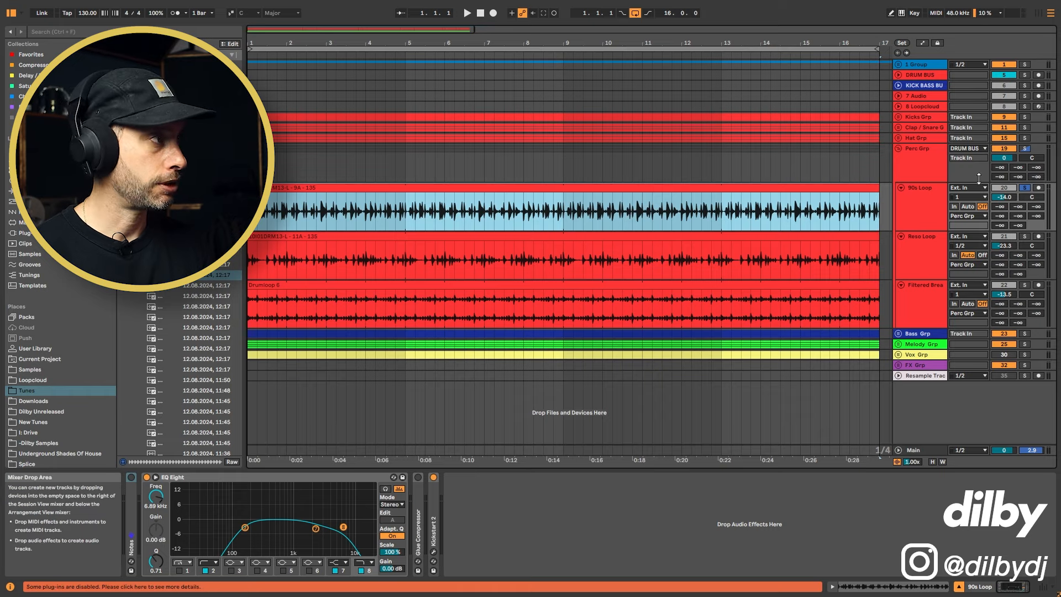
key(space)
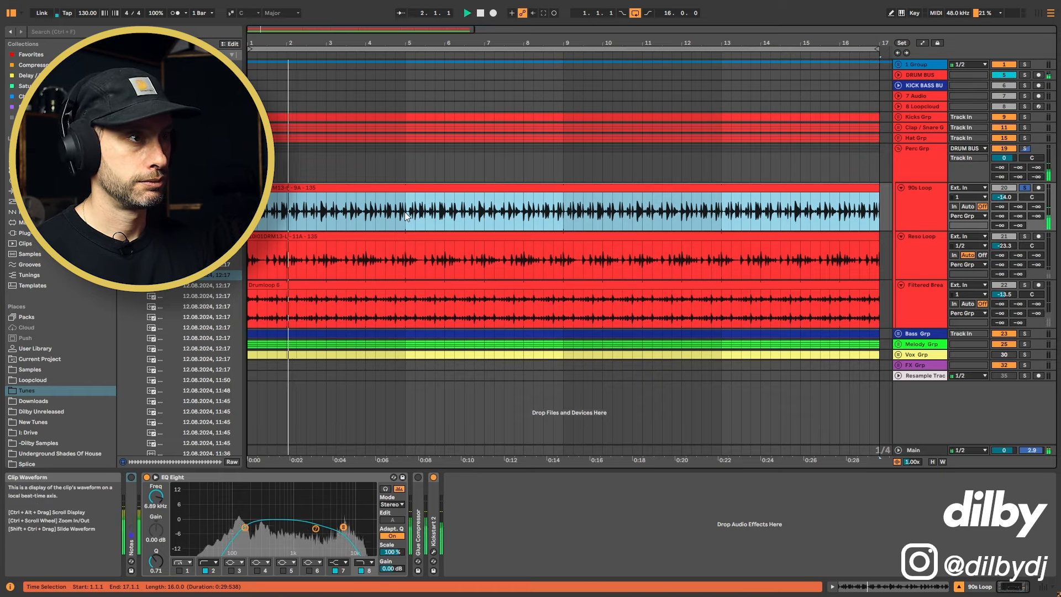
key(space)
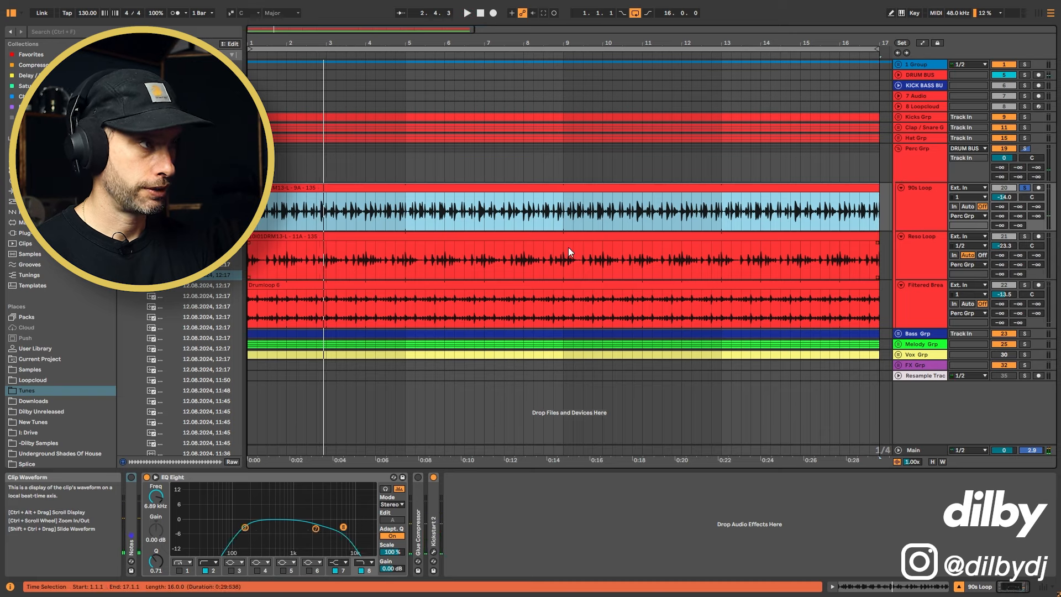
Play the Reso Loop track of the Perc group in solo.
click(668, 248)
click(1025, 236)
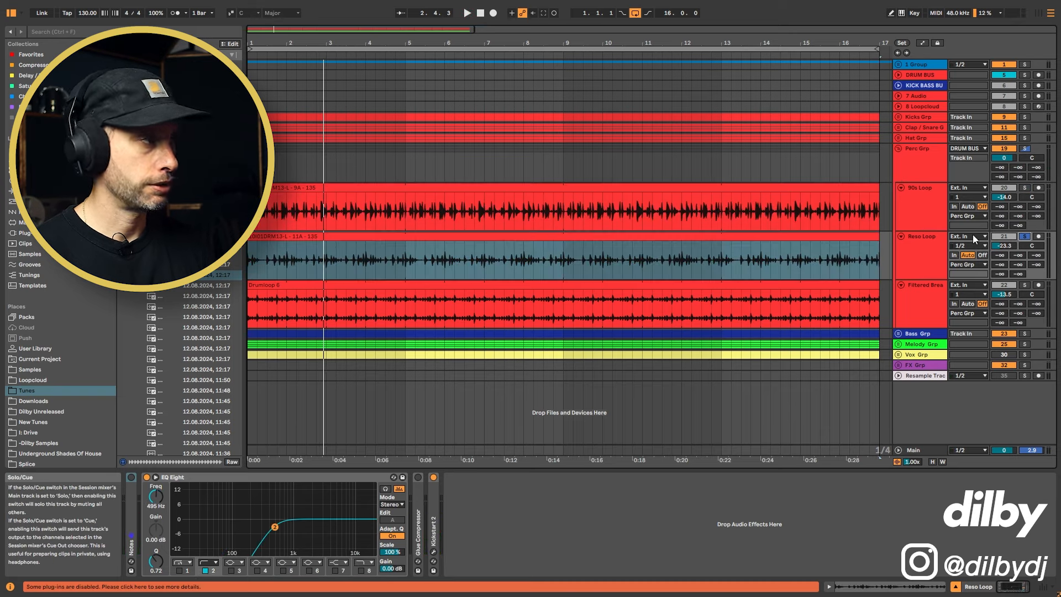
key(space)
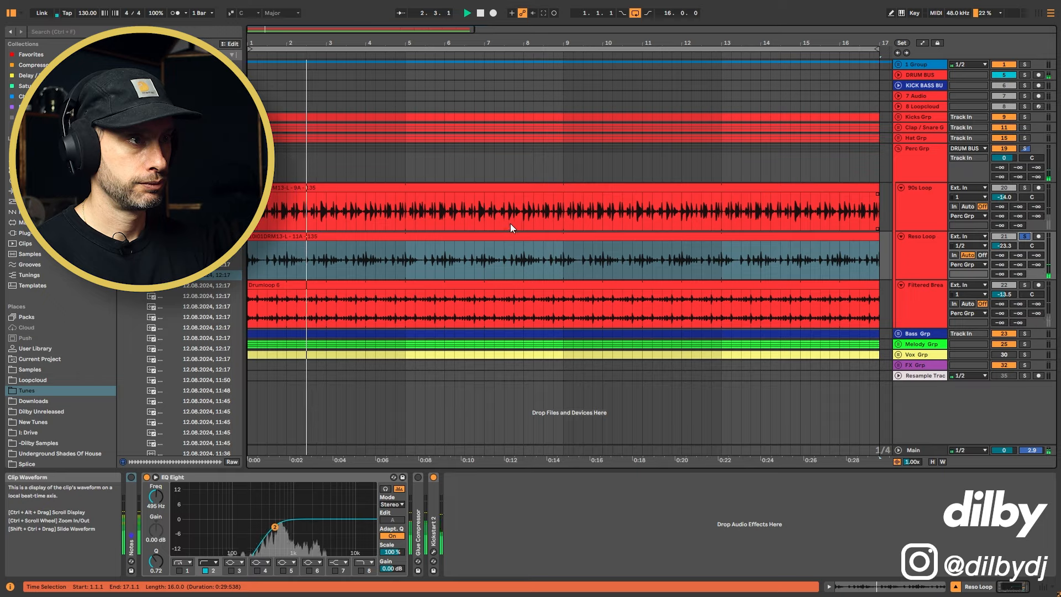
key(space)
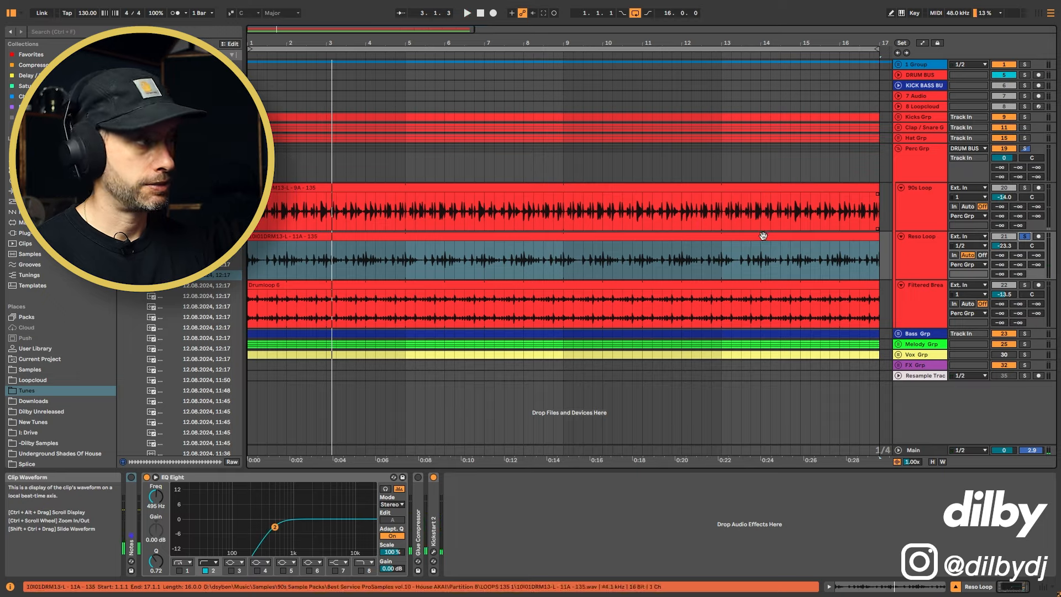
Show the Filtered Break track's EQ Eight and Auto Filter devices and play the track in solo.
click(413, 284)
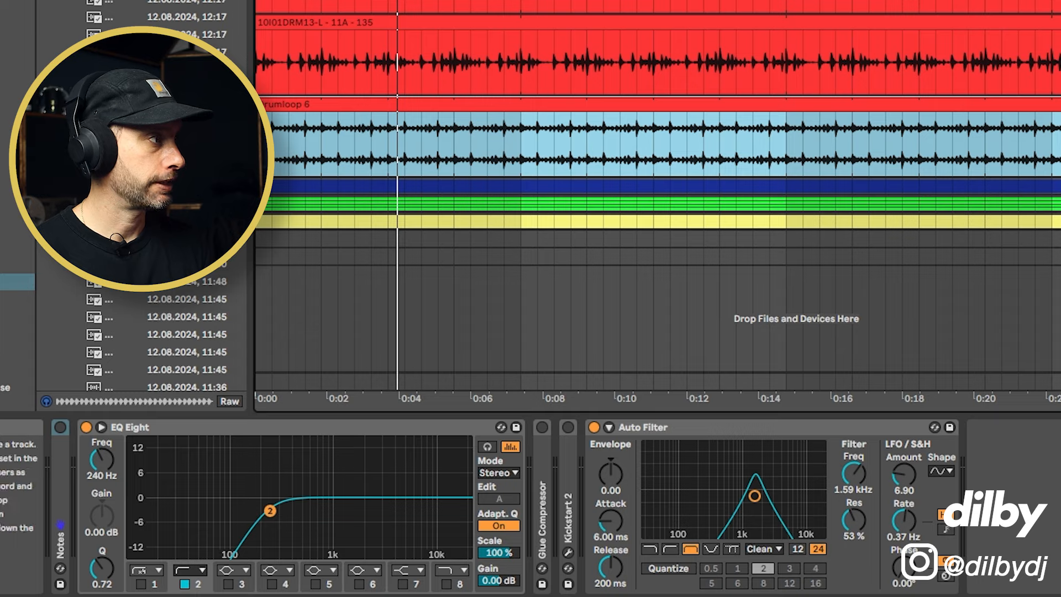
key(space)
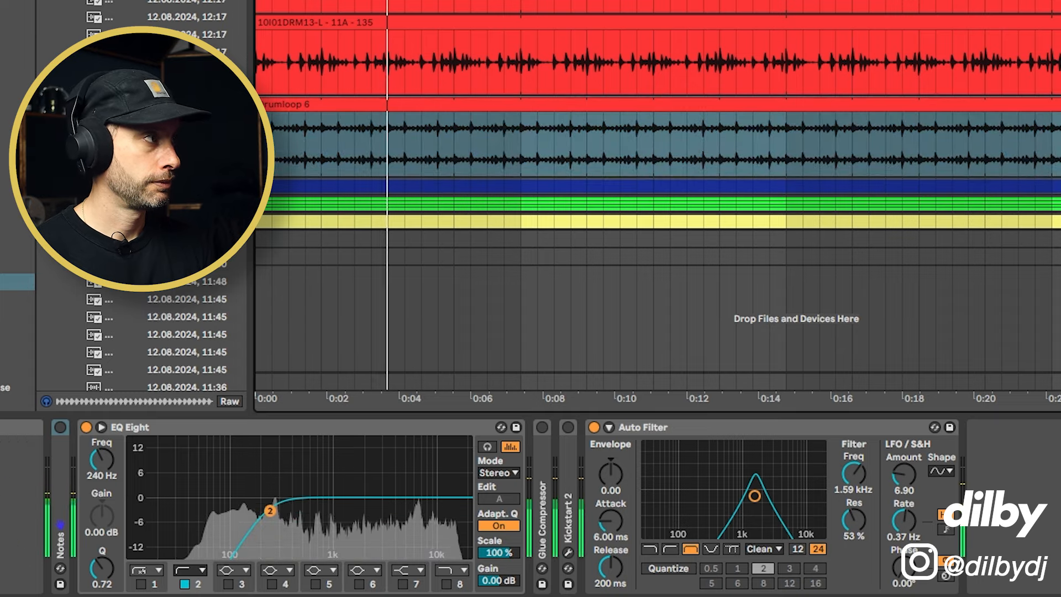
key(space)
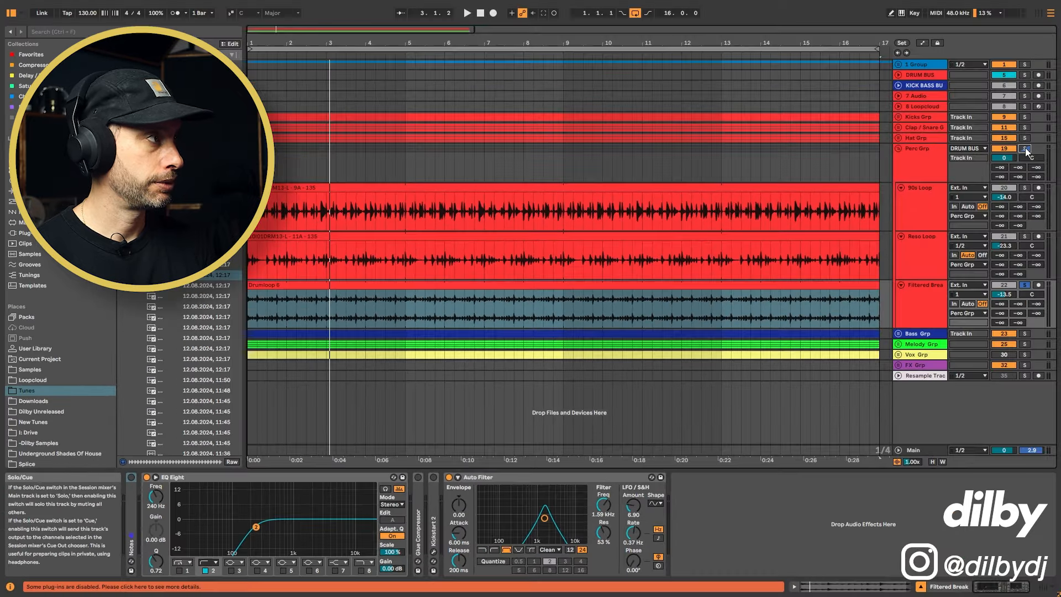
Play the Perc, Hat, Clap / Snare and Kicks groups soloed together, and fold the Perc group.
click(1026, 148)
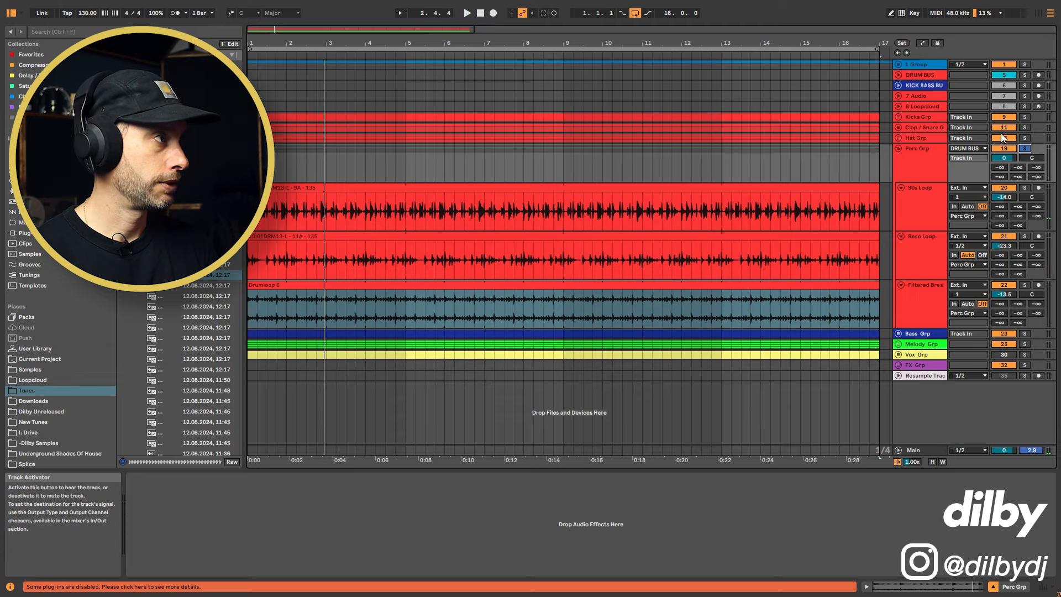
ctrl+click(1025, 138)
ctrl+click(1025, 128)
ctrl+click(1024, 118)
key(space)
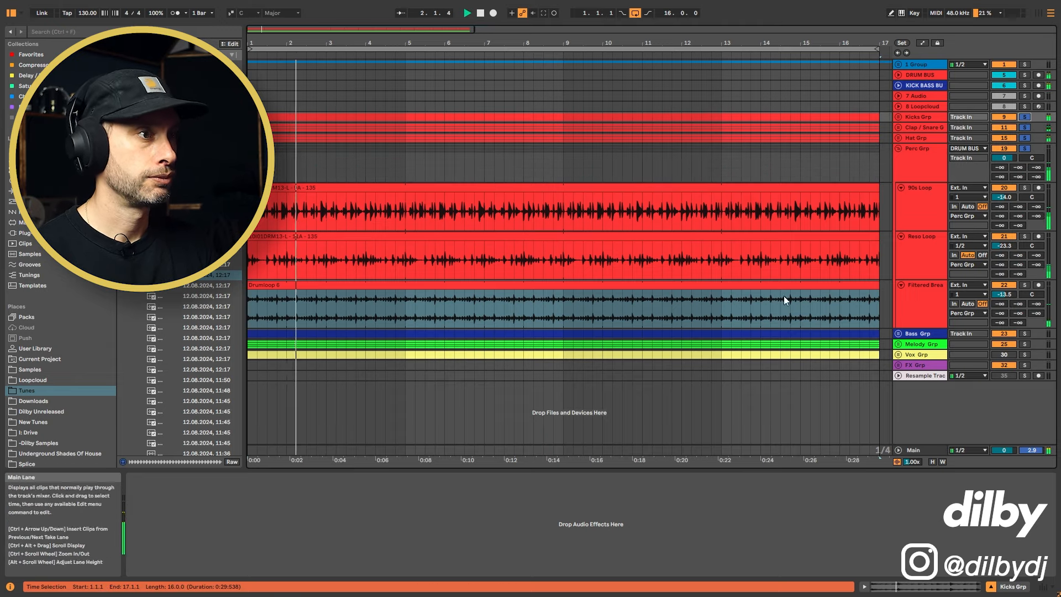
click(898, 148)
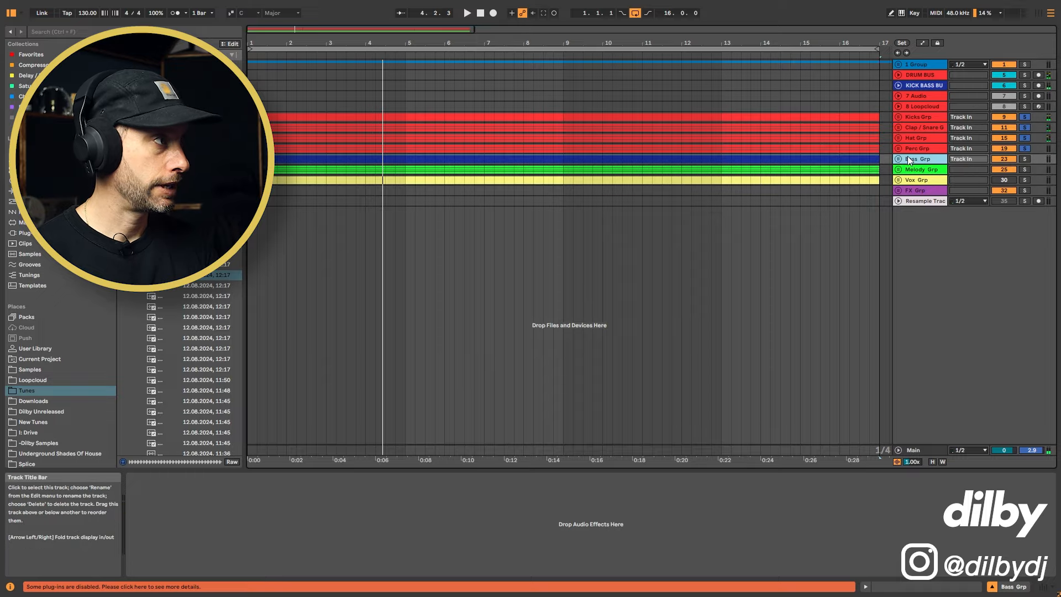
Unfold the Bass group to show the Bass track's devices, and play the DRUM BUS and KICK BASS BUS soloed together from bar 5.
click(898, 159)
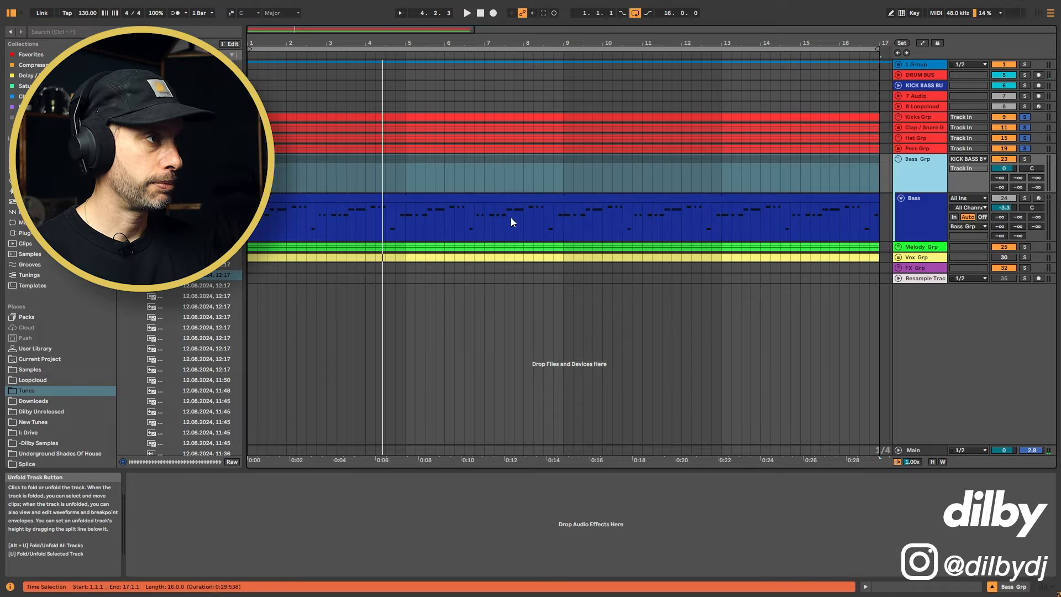
click(455, 197)
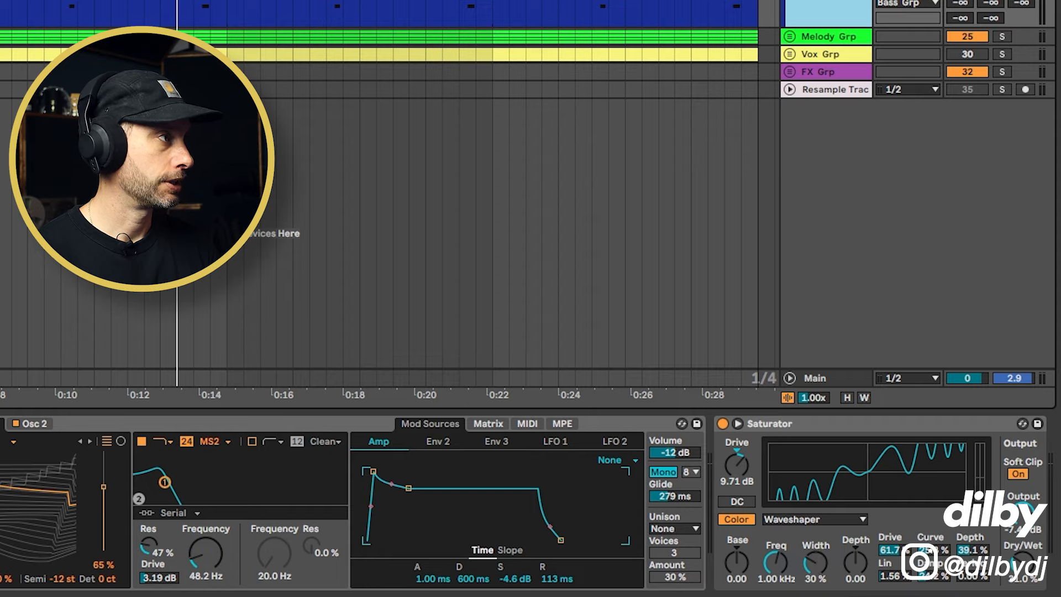
click(921, 75)
shift+click(924, 85)
click(1024, 86)
key(space)
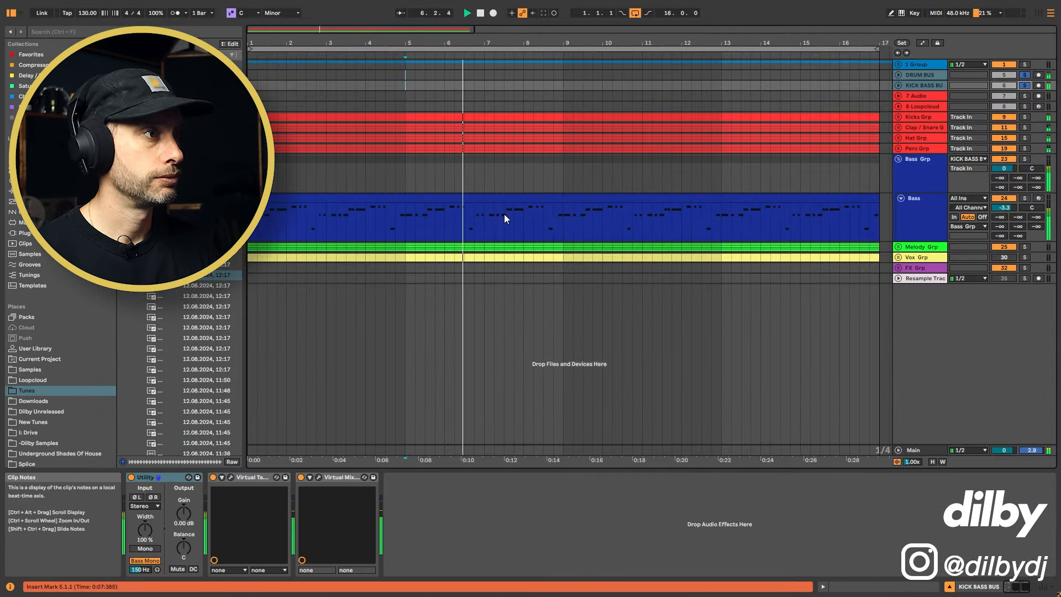
key(space)
Unfold the Melody group and play the Pad track in solo from bar 6.3.1.
click(898, 247)
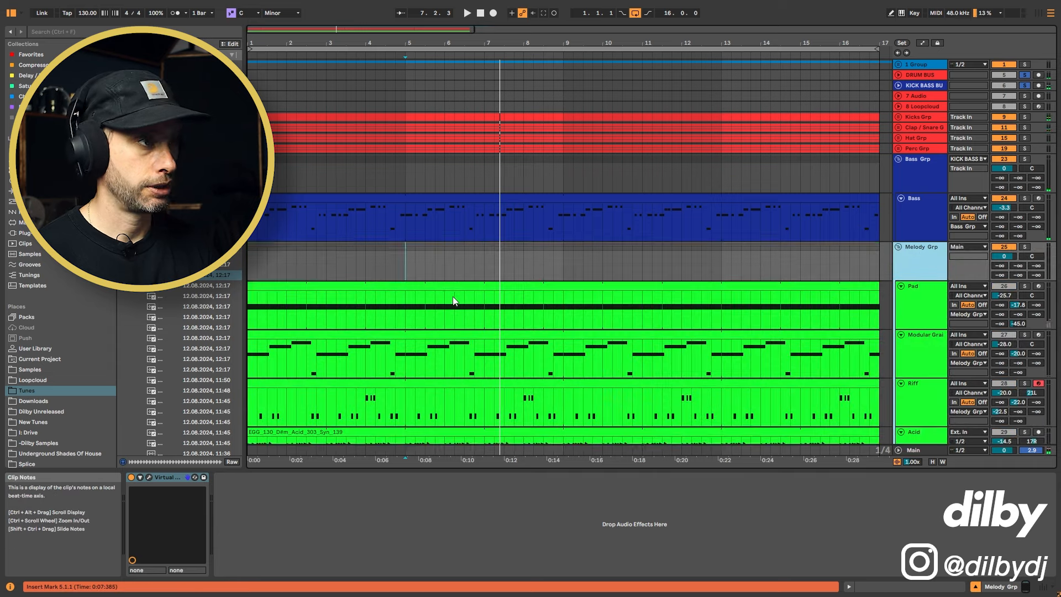
scroll(452, 298, down, 2)
click(464, 274)
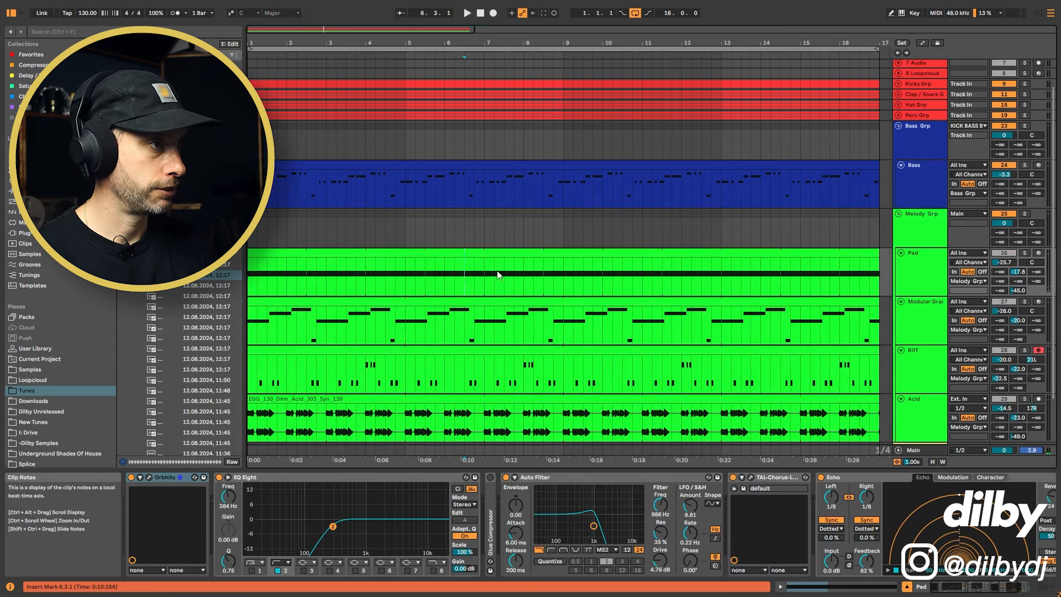
click(1025, 253)
key(space)
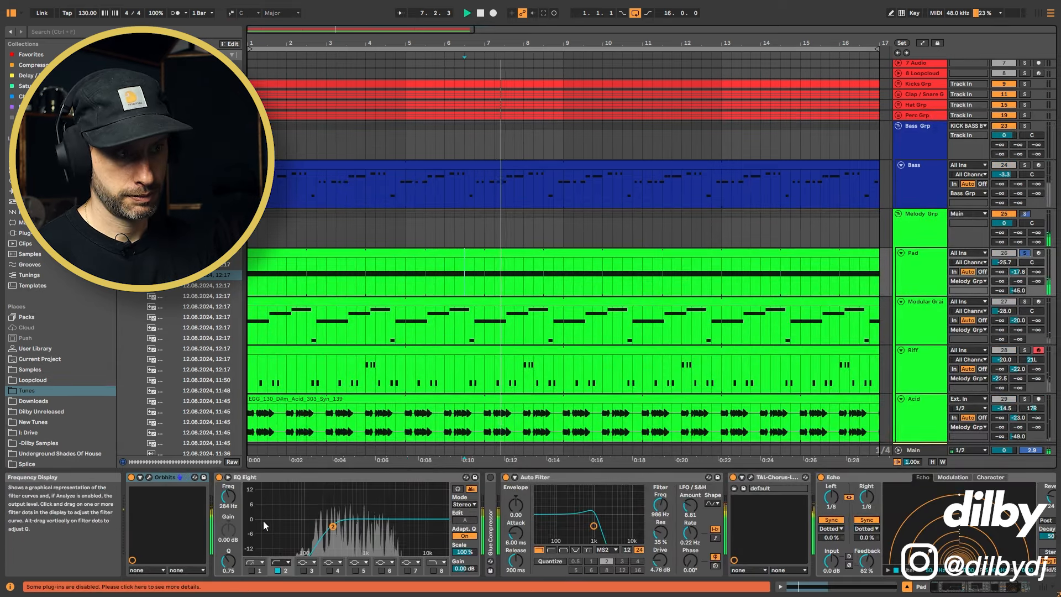
key(space)
Open the Pad track's Orbhits instrument, move its window clear to show the preset, and close it.
click(149, 477)
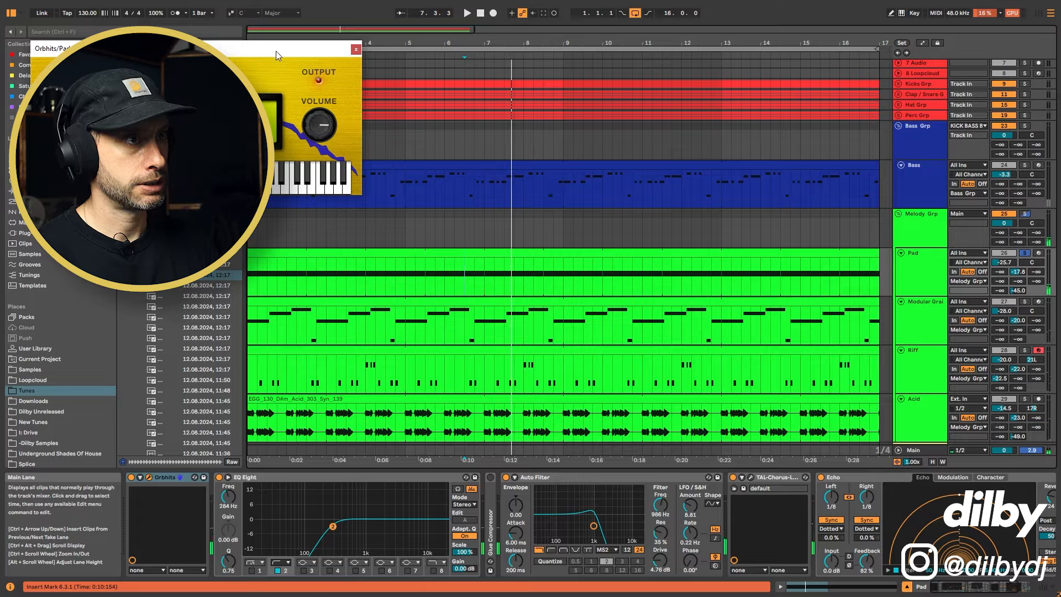
drag(277, 51, 691, 125)
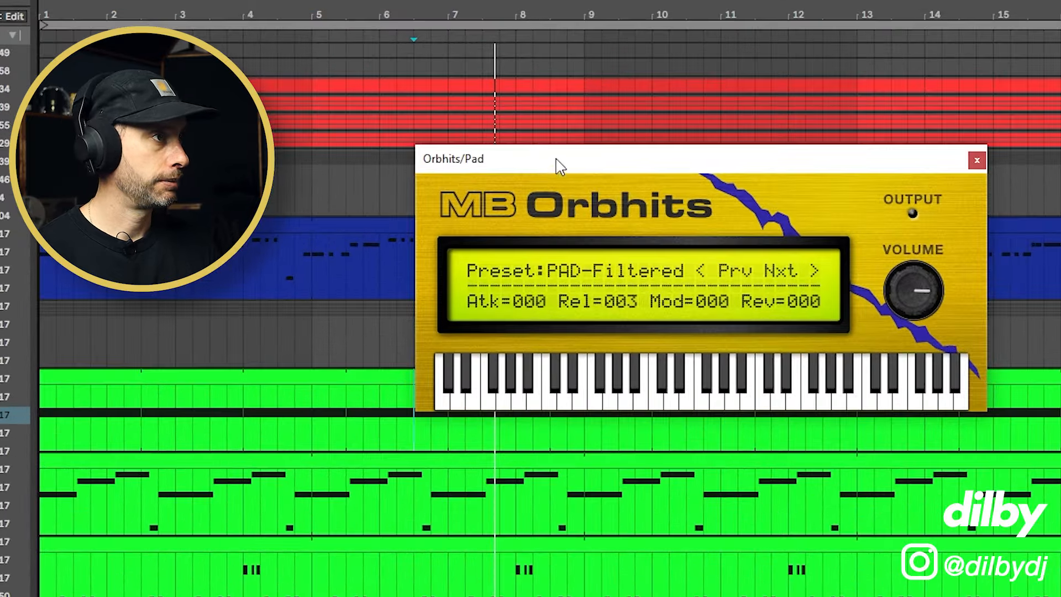
drag(559, 165, 347, 225)
click(758, 228)
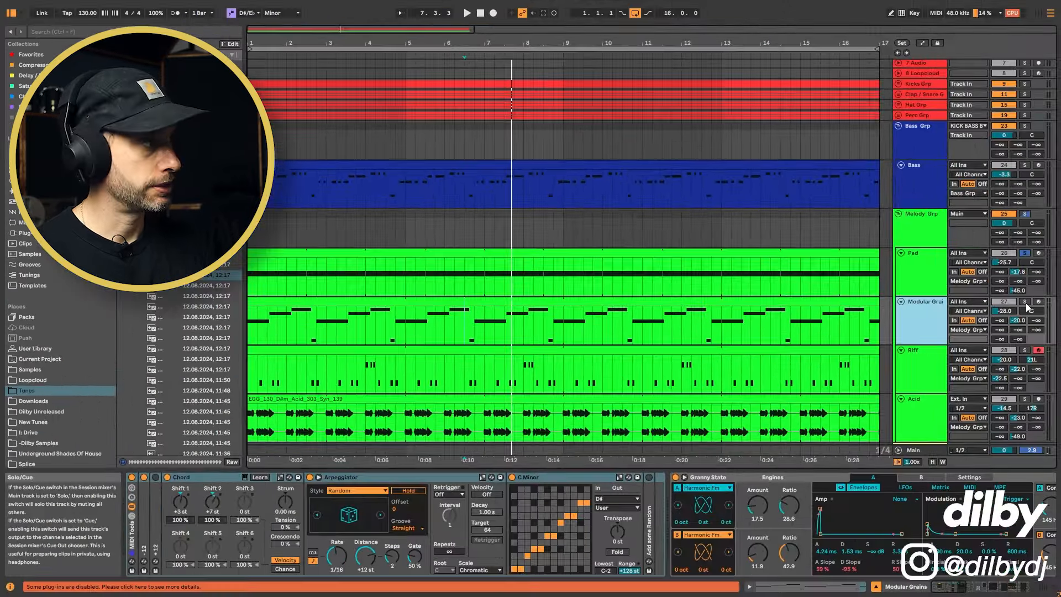
Solo the Modular Grains track and open its MIDI clip in the note editor, enlarged to show the notes.
click(1025, 303)
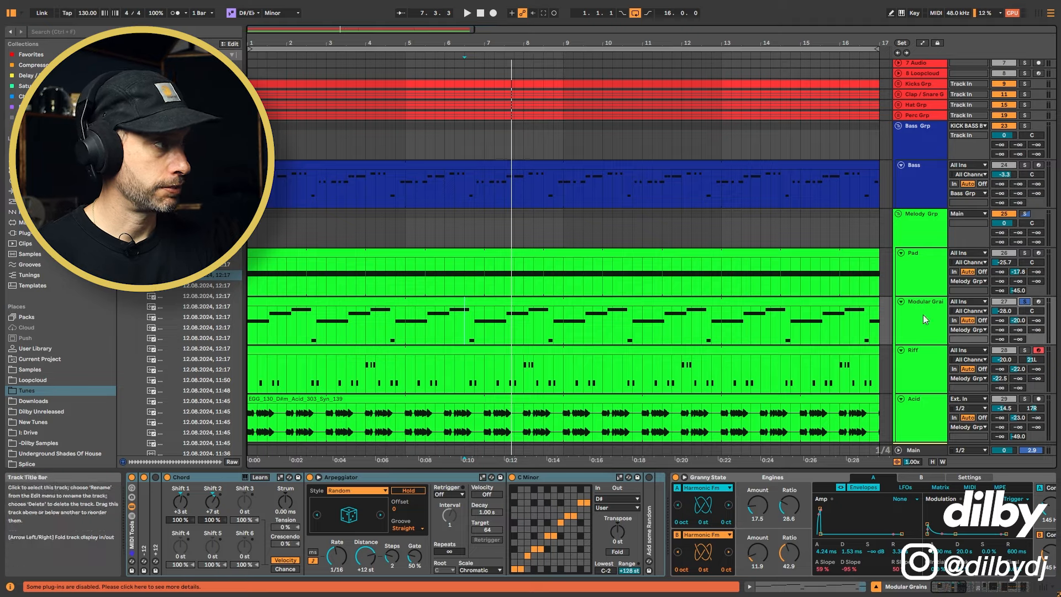
click(482, 302)
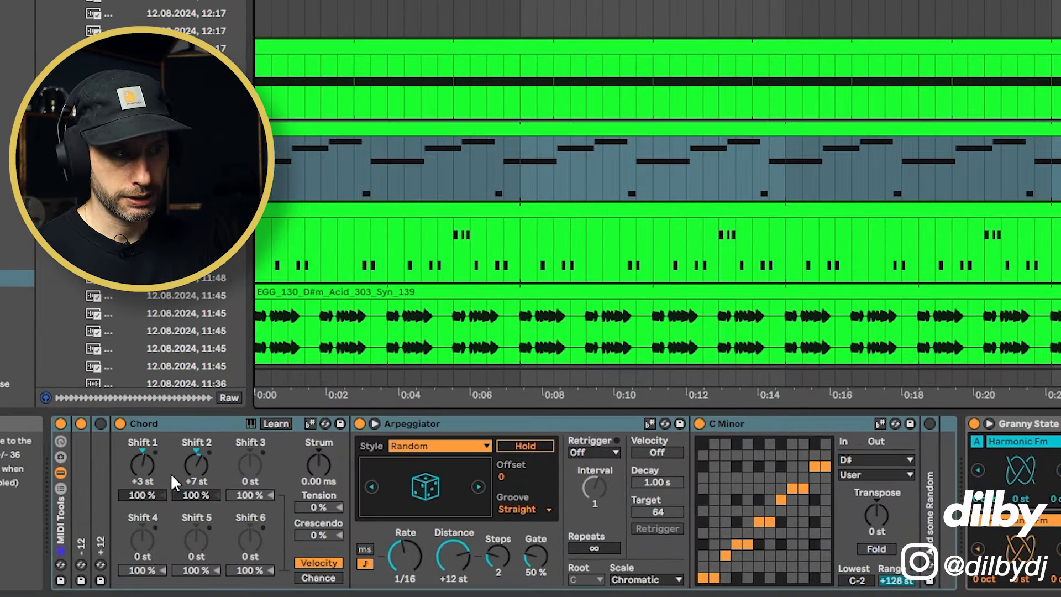
click(429, 132)
click(387, 243)
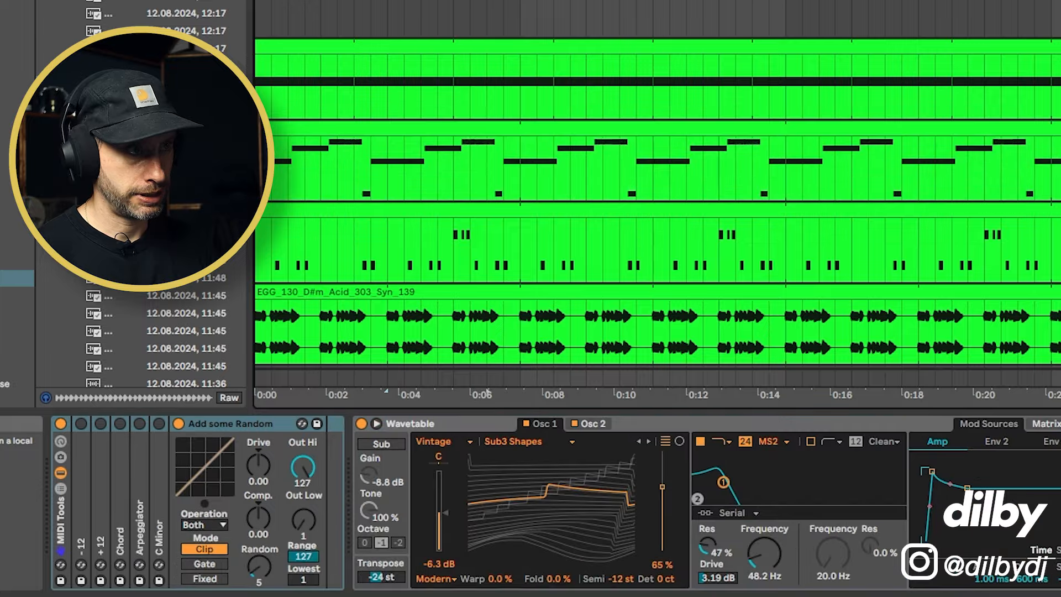
double_click(452, 131)
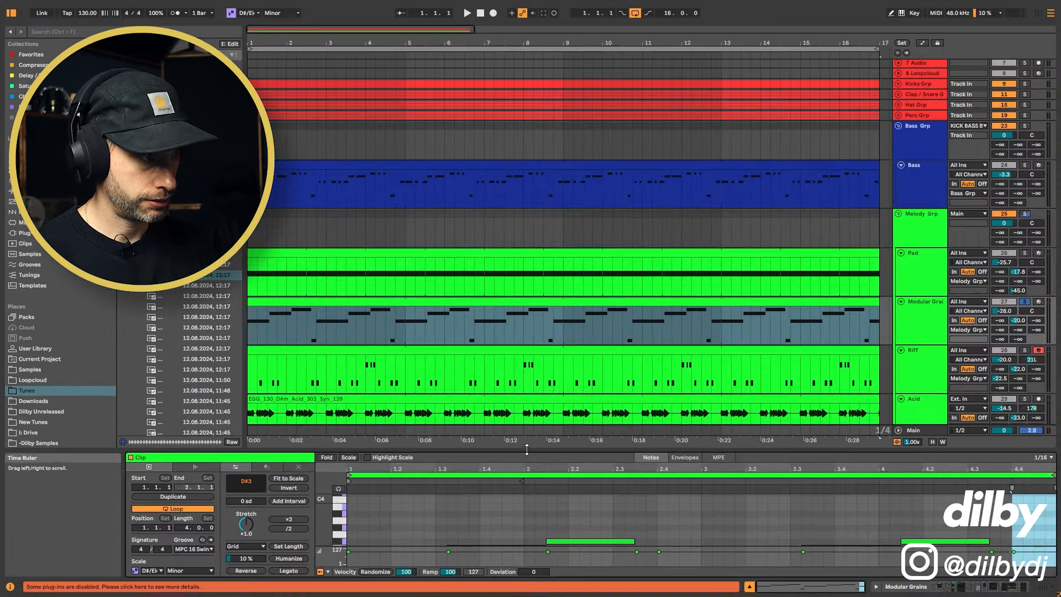
drag(620, 415, 631, 388)
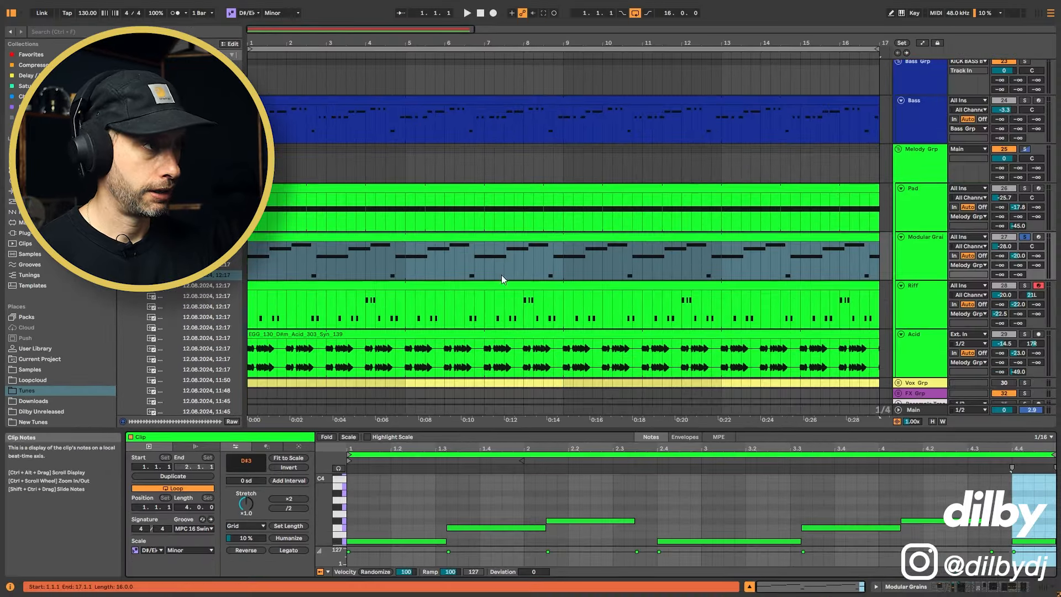
Look through the Modular Grains device chain, from Chord and Arpeggiator past Granny State, Utility and LFO to Phaser Particle Alliance and Echo.
click(905, 238)
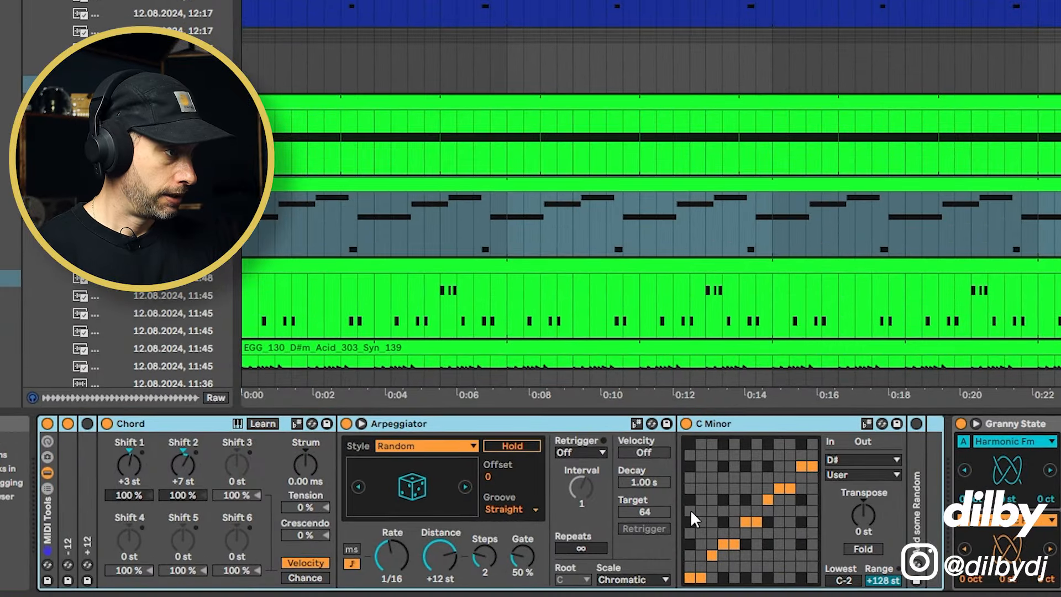
scroll(692, 486, right, 5)
click(323, 426)
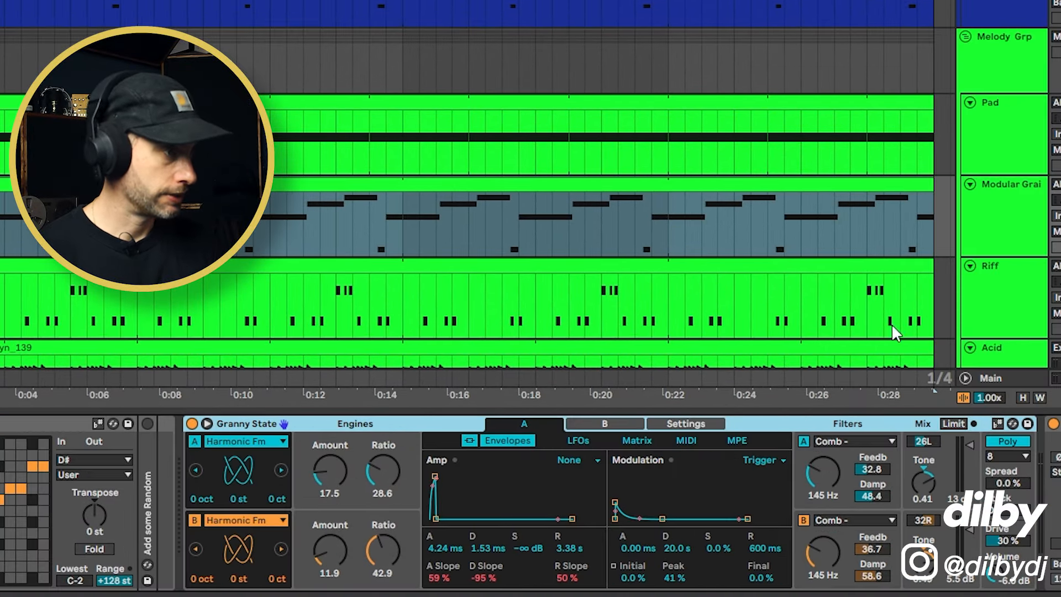
scroll(734, 502, right, 5)
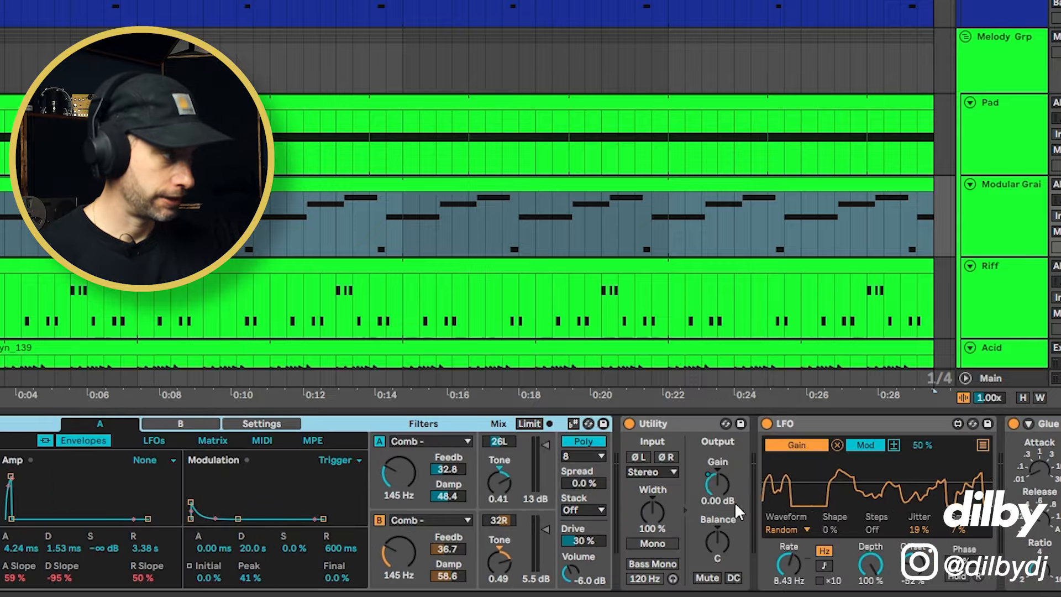
scroll(734, 501, right, 5)
scroll(530, 503, right, 15)
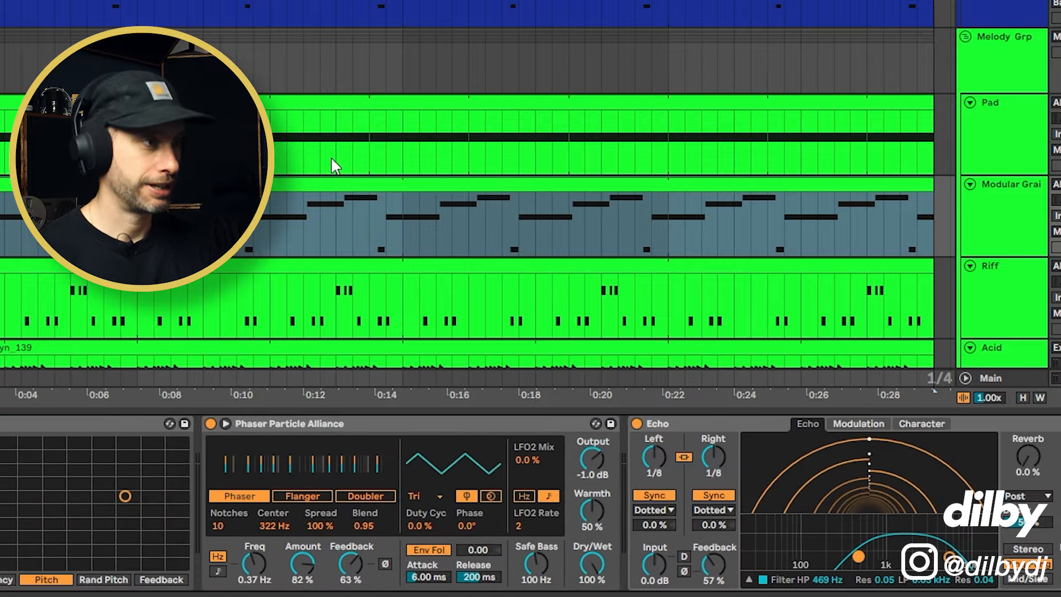
Select the Modular Grains clip and play the track in solo from the start of the loop.
click(310, 179)
key(space)
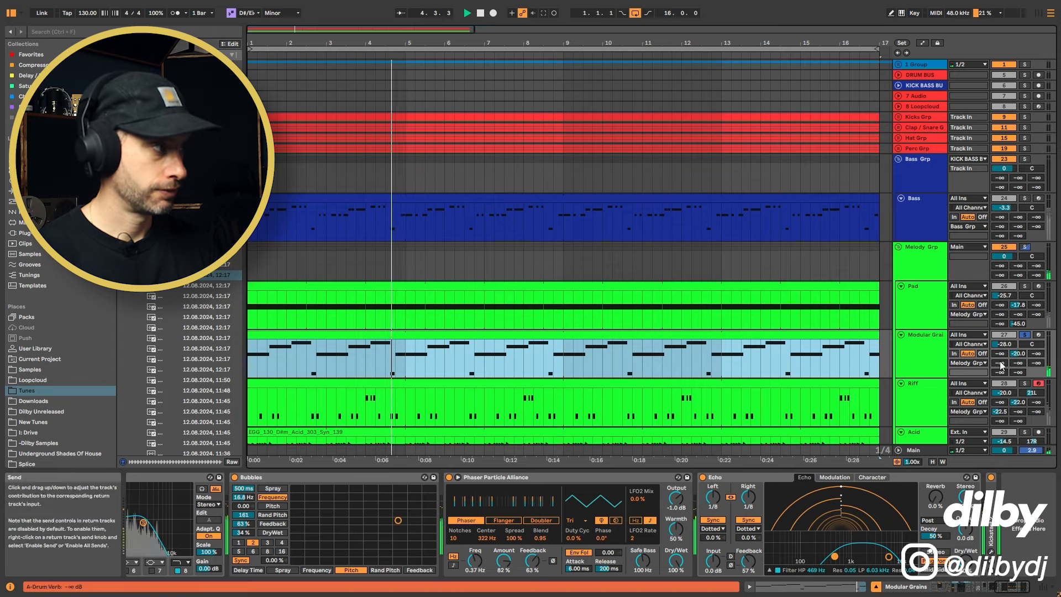
key(space)
Deactivate the Riff and Acid tracks, take Modular Grains out of solo, and play the remaining tracks together from bar 1.
scroll(937, 374, down, 2)
click(919, 359)
shift+click(922, 390)
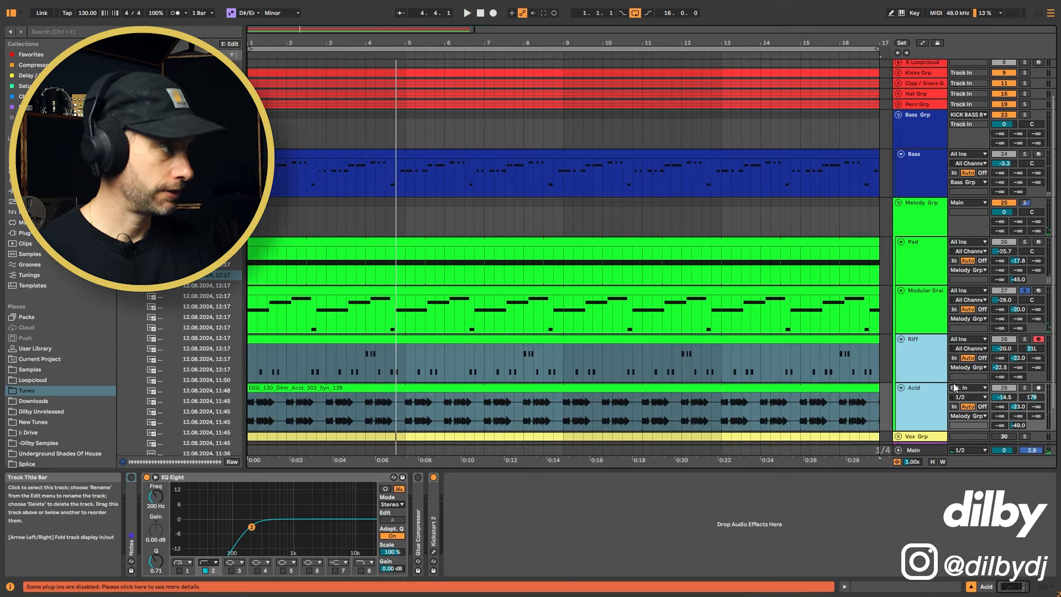
click(1002, 272)
key(space)
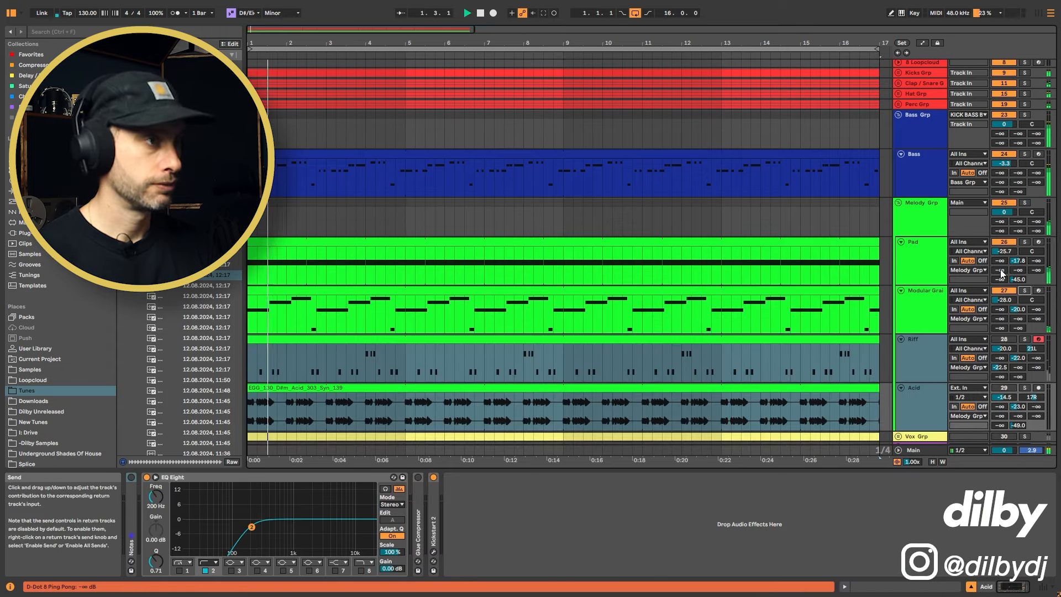
Activate the Riff track, show its devices, and play it in solo from bar 3.2.1.
click(923, 295)
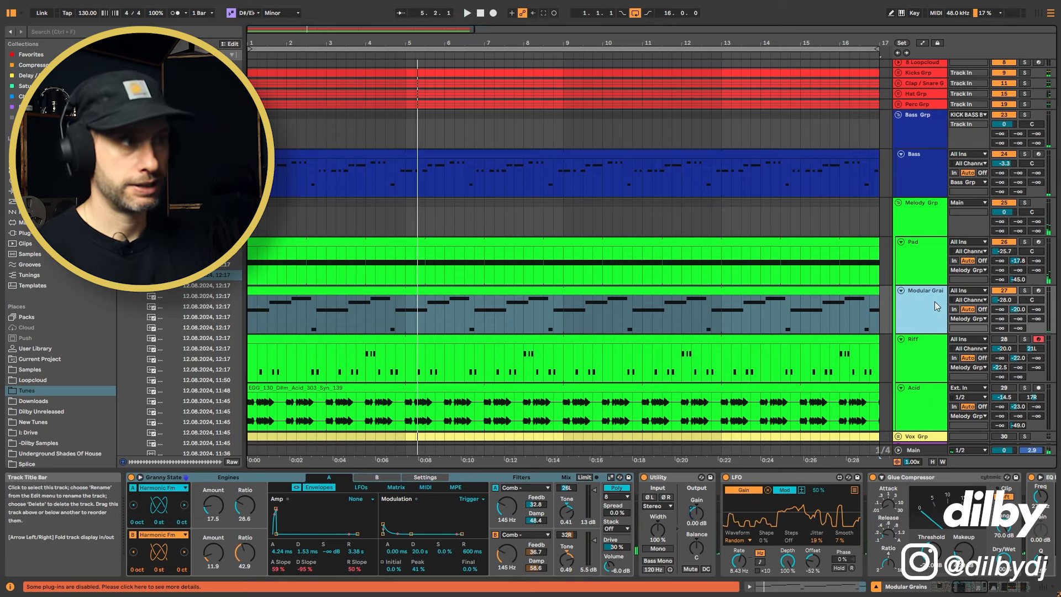
click(906, 359)
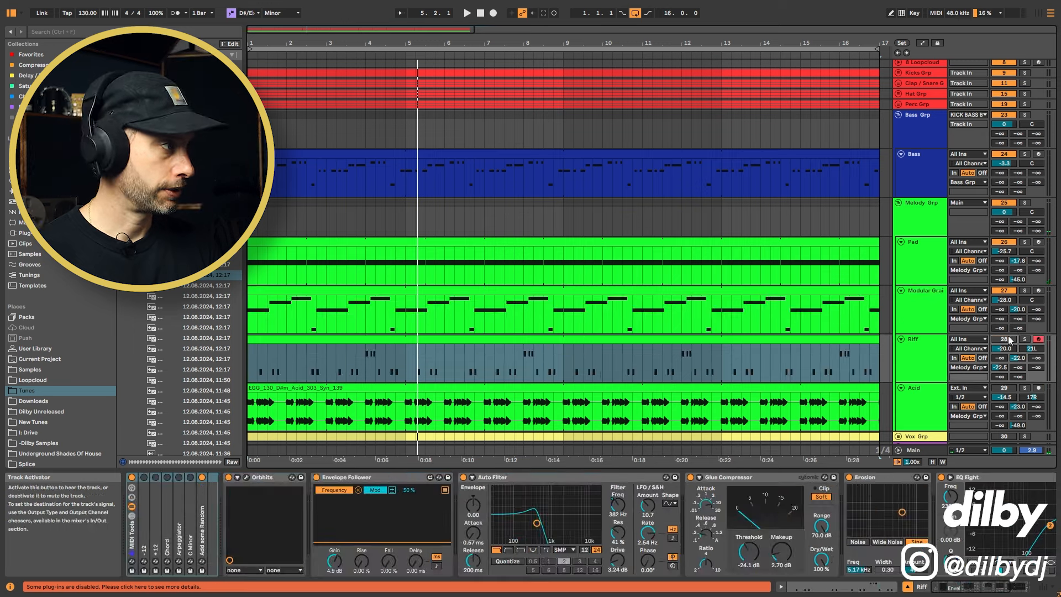
click(336, 368)
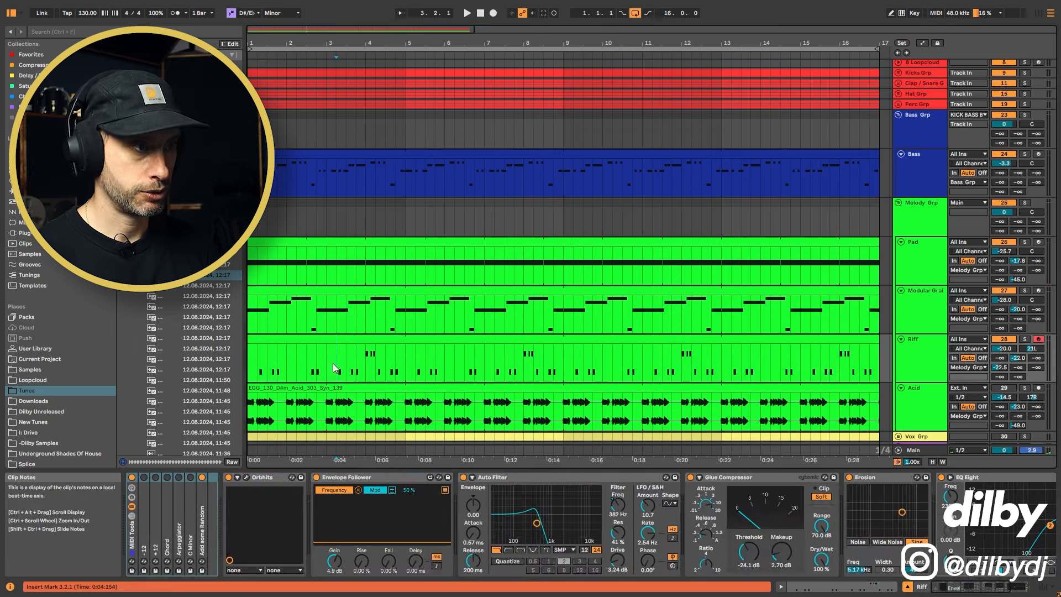
key(space)
click(1024, 339)
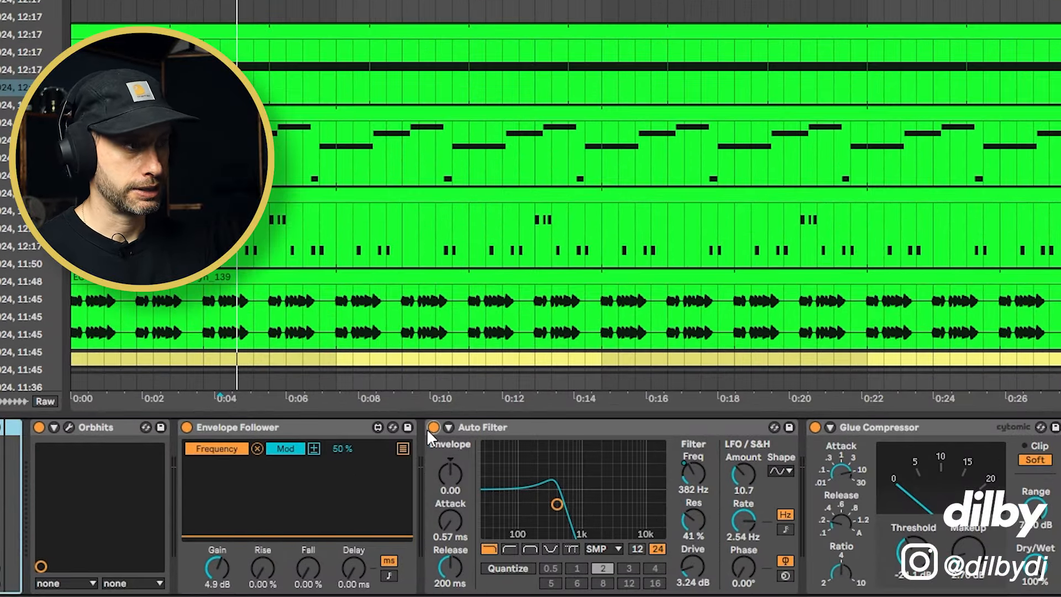
Compare the Riff with Auto Filter bypassed and re-enabled, and play it together with the other active tracks.
click(435, 427)
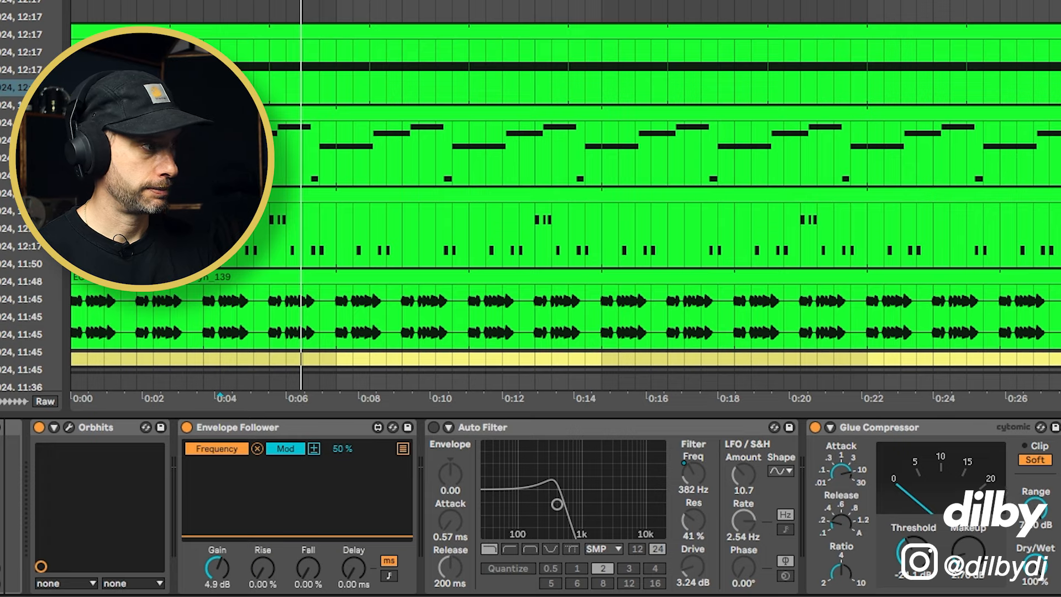
key(space)
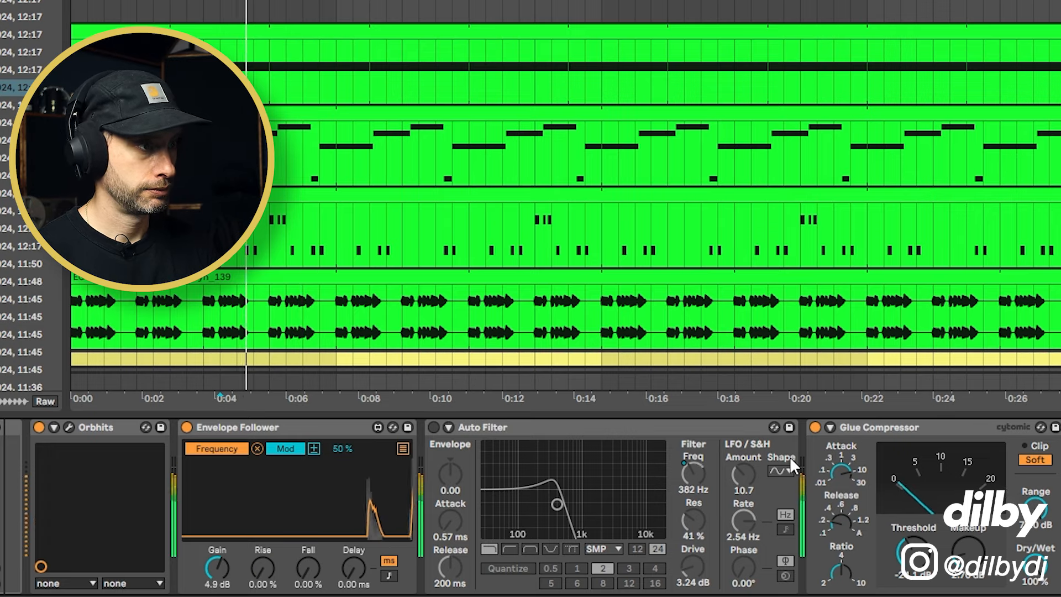
click(434, 427)
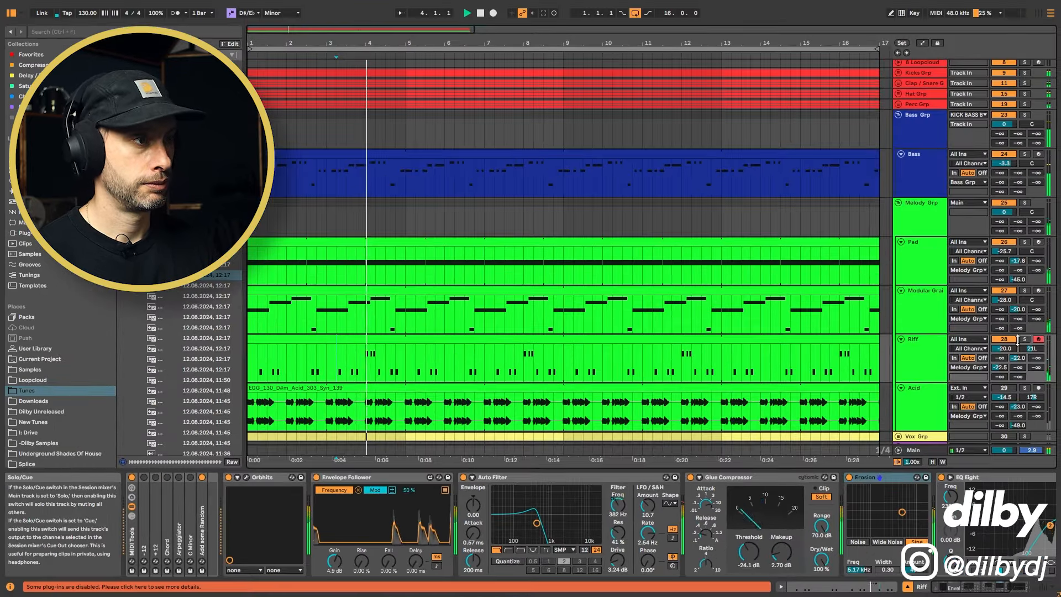
key(space)
Open the Acid track's EGG_130_D#m_Acid_303_Syn_139 clip and show its Gain envelope.
click(921, 388)
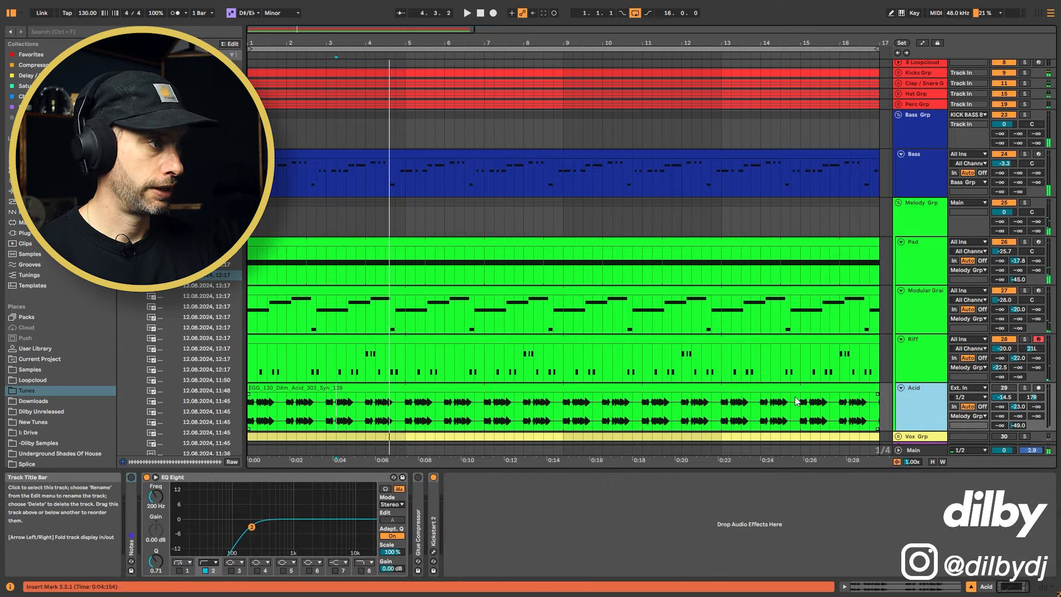
double_click(785, 391)
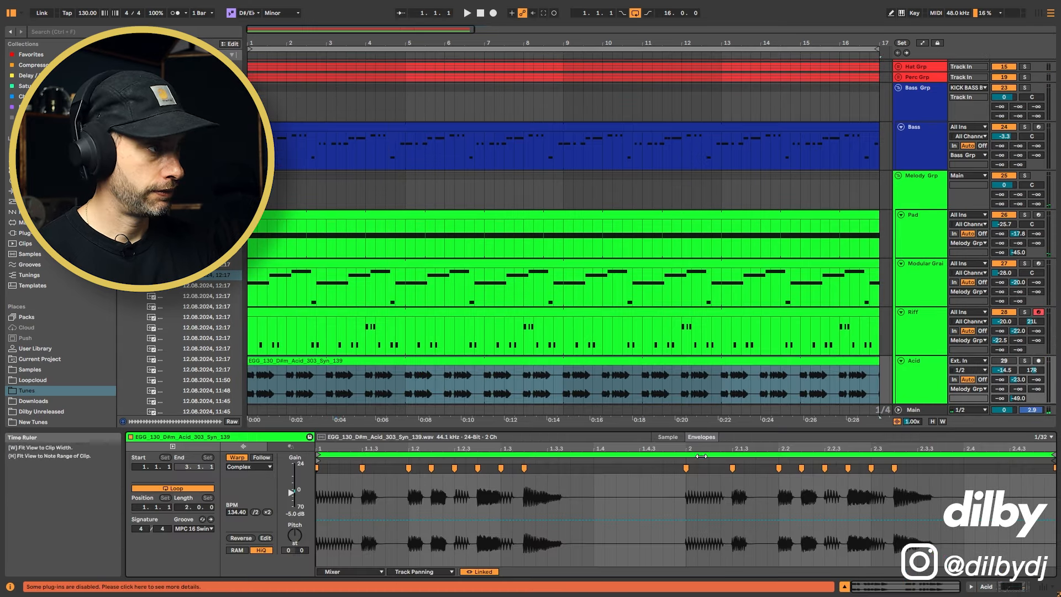
click(291, 493)
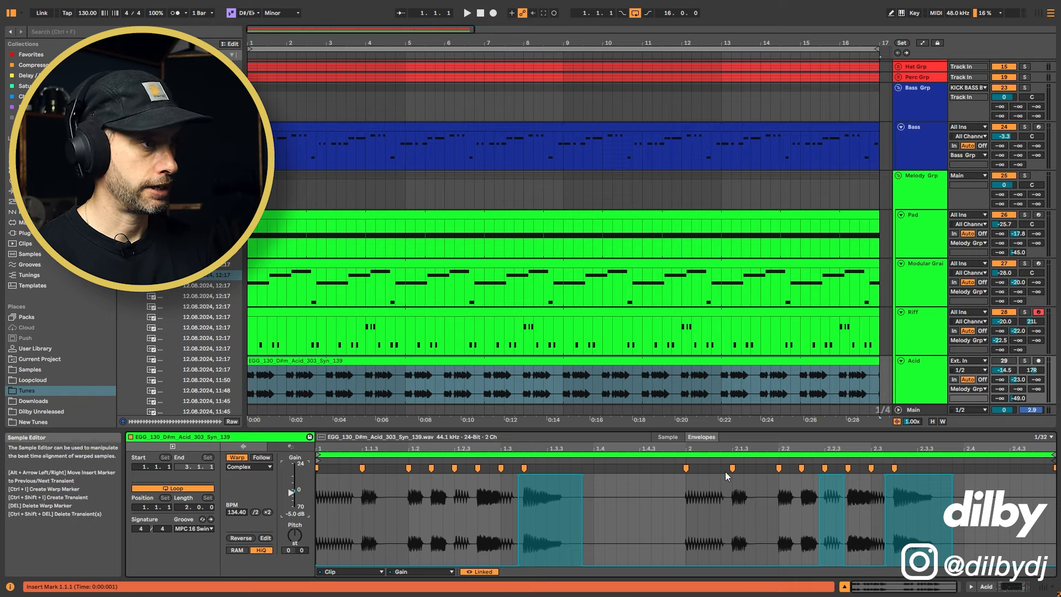
Activate the Acid track and play it in solo and together with the full loop.
key(space)
click(1024, 360)
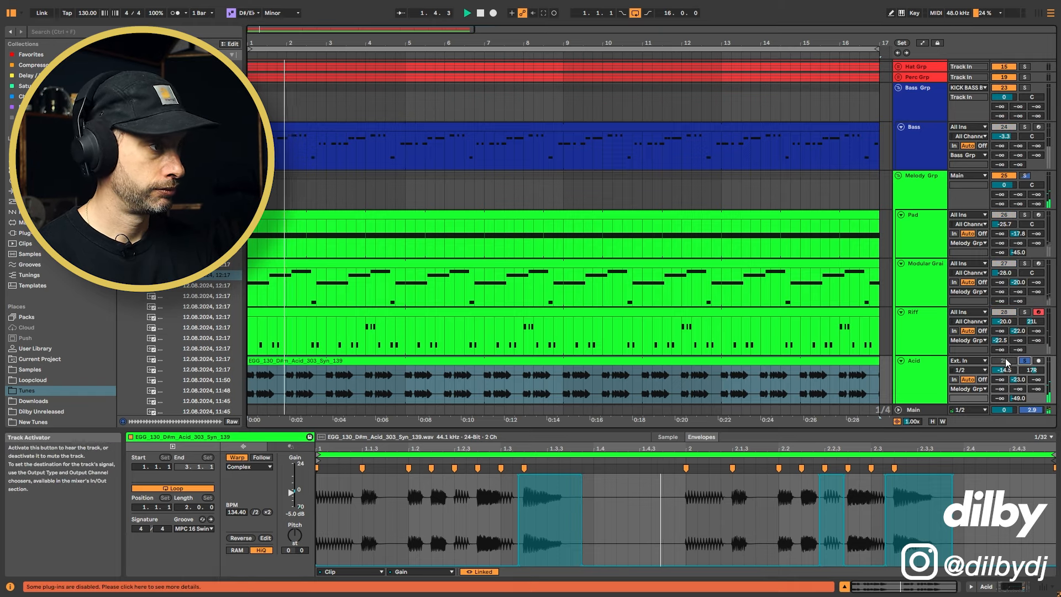
click(1024, 361)
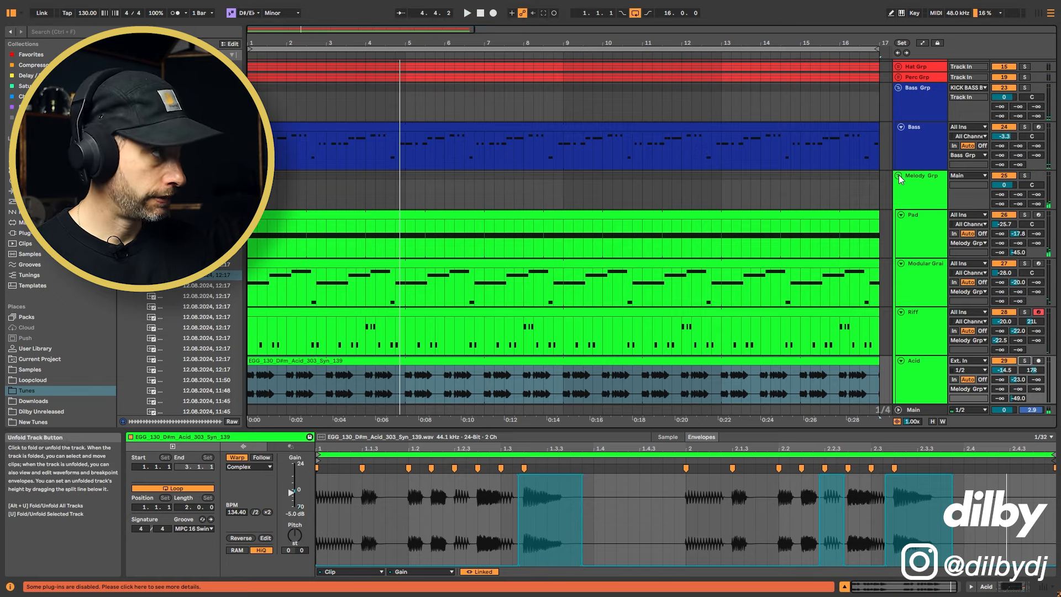
Fold the Bass and Melody groups, unfold the Vox group, and play the House Vox track in solo from bar 1.
alt+click(899, 175)
click(897, 180)
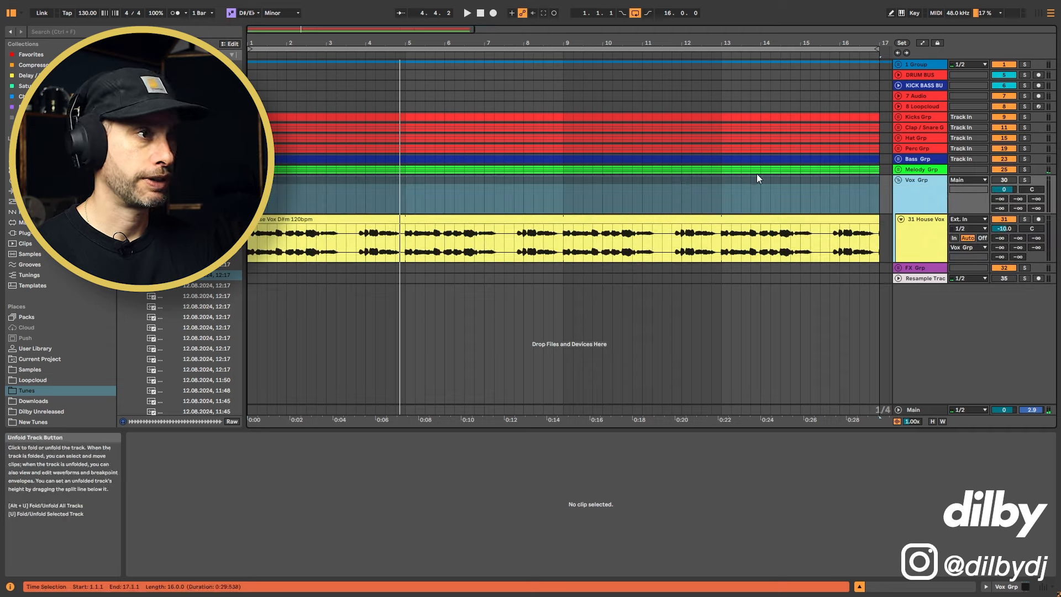
click(332, 219)
click(1025, 220)
key(space)
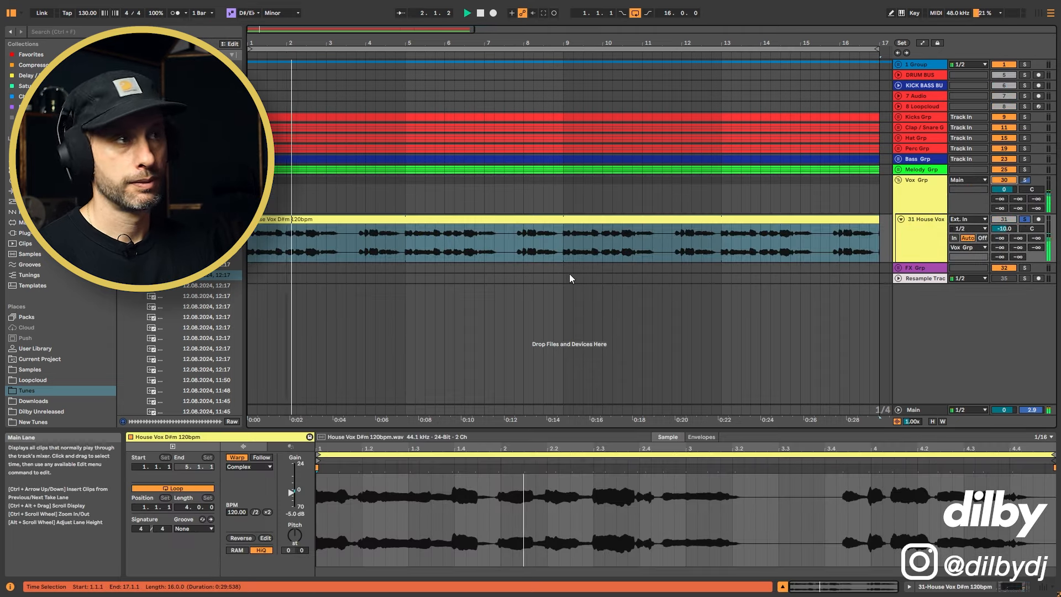
Play House Vox together with the whole loop, and select its clip and track.
click(1025, 219)
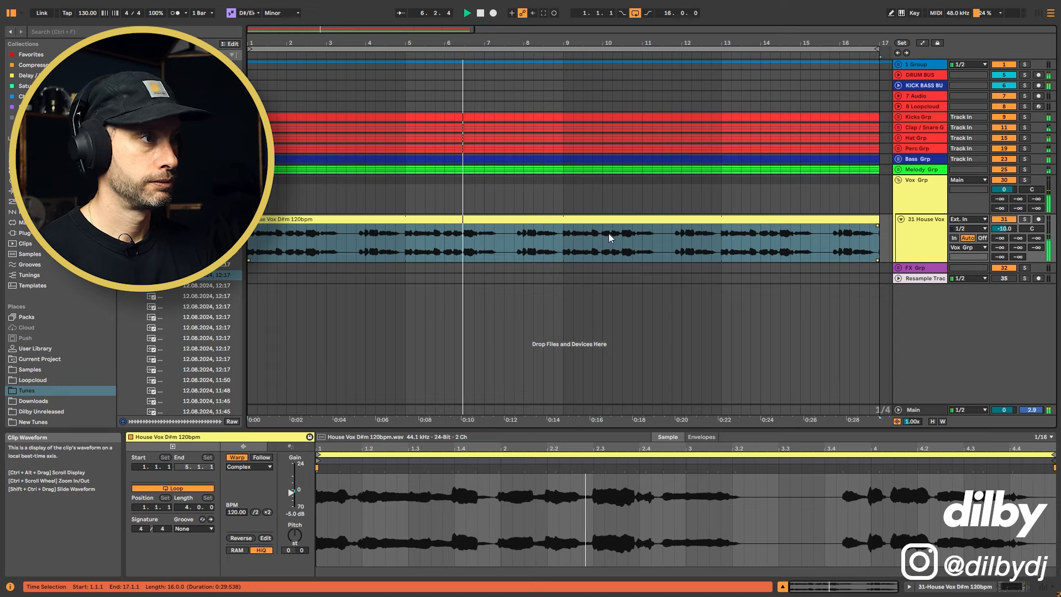
click(472, 219)
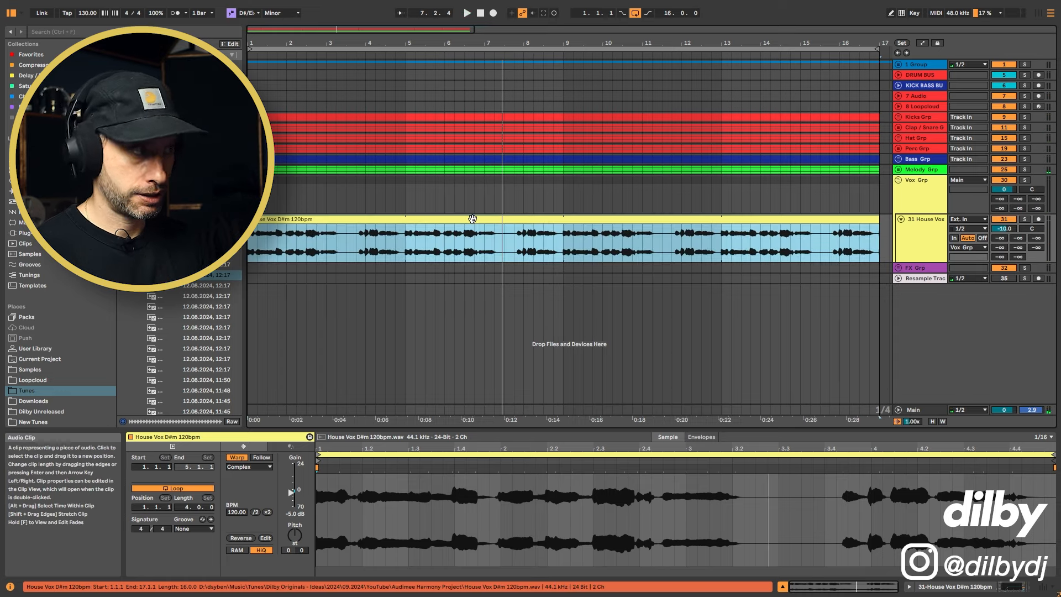
click(928, 221)
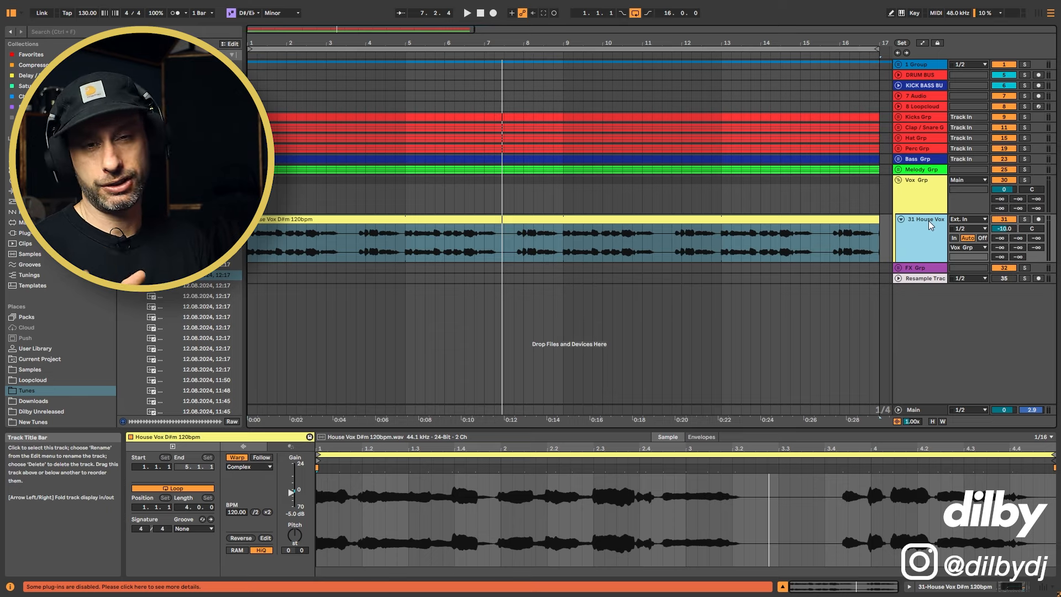
Select the House Vox clip's phrase from 3.4.1 to 5.1.1, and select the phrase that follows it.
drag(356, 240, 401, 245)
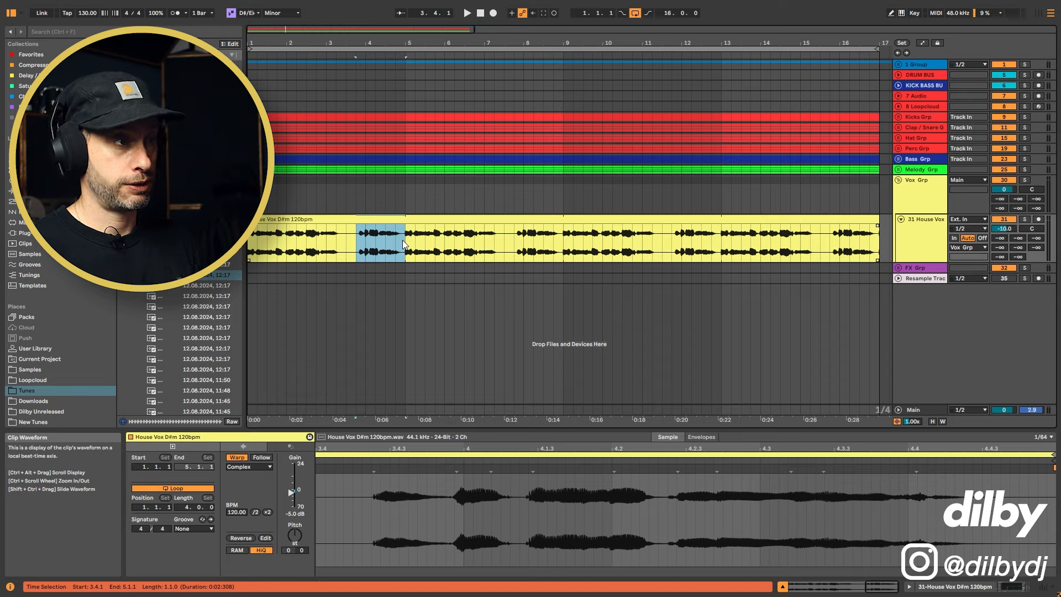
drag(405, 235, 492, 241)
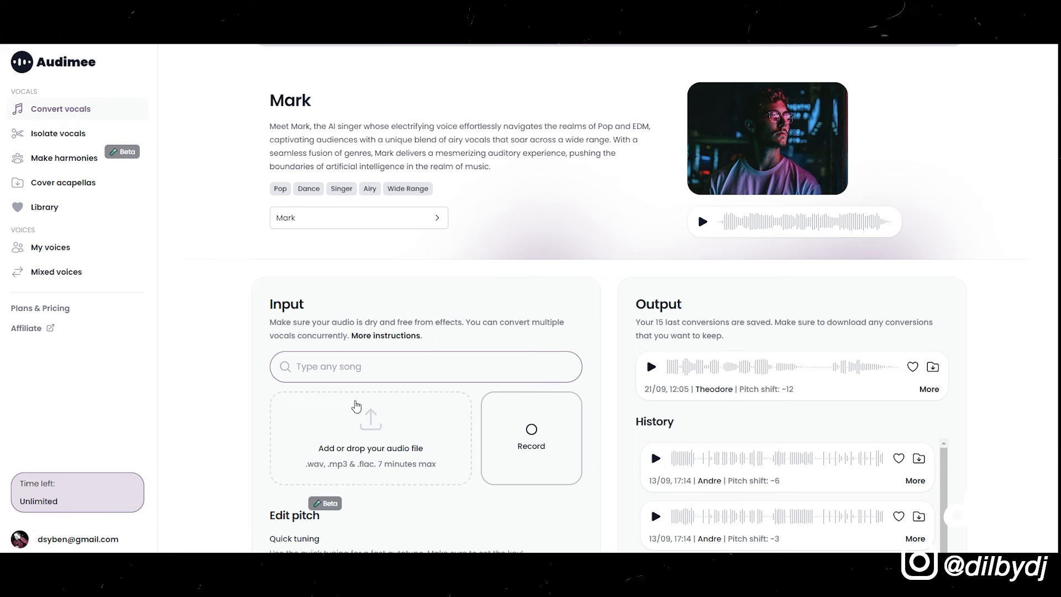
Switch to Audimee, load House Vox D#m 120bpm.wav as the vocal to convert, and preview it.
click(354, 426)
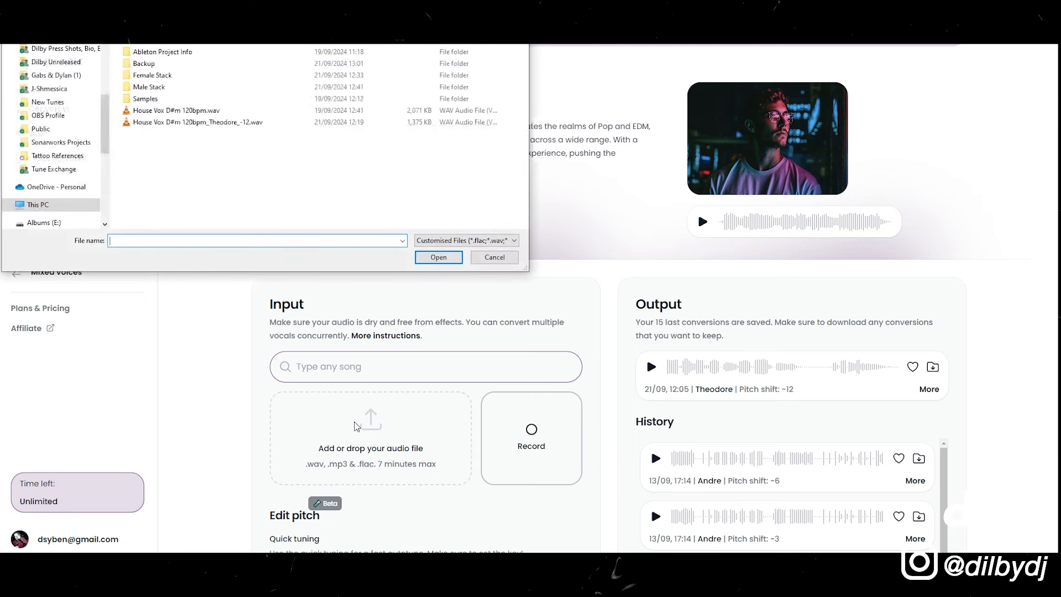
double_click(208, 112)
click(286, 367)
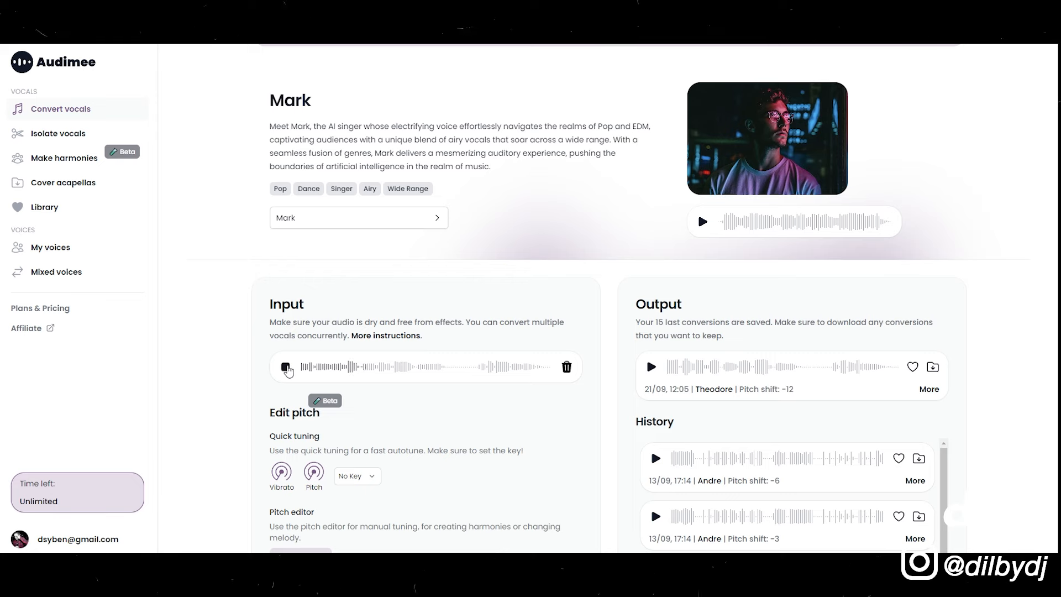
click(286, 366)
Browse the royalty-free voices and choose Theodore from the favorites as the conversion voice.
click(430, 223)
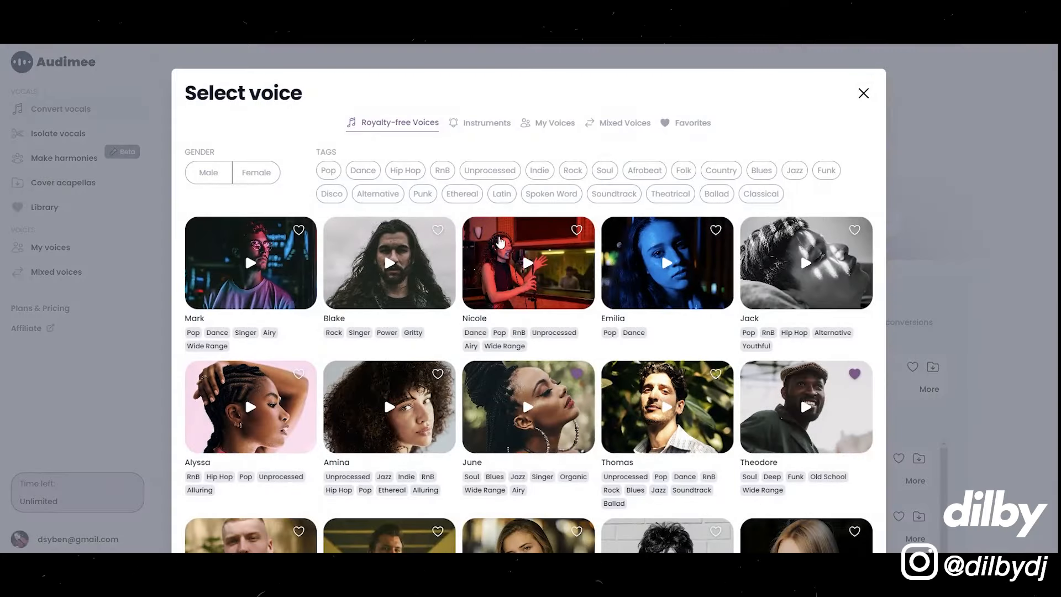
scroll(674, 266, down, 10)
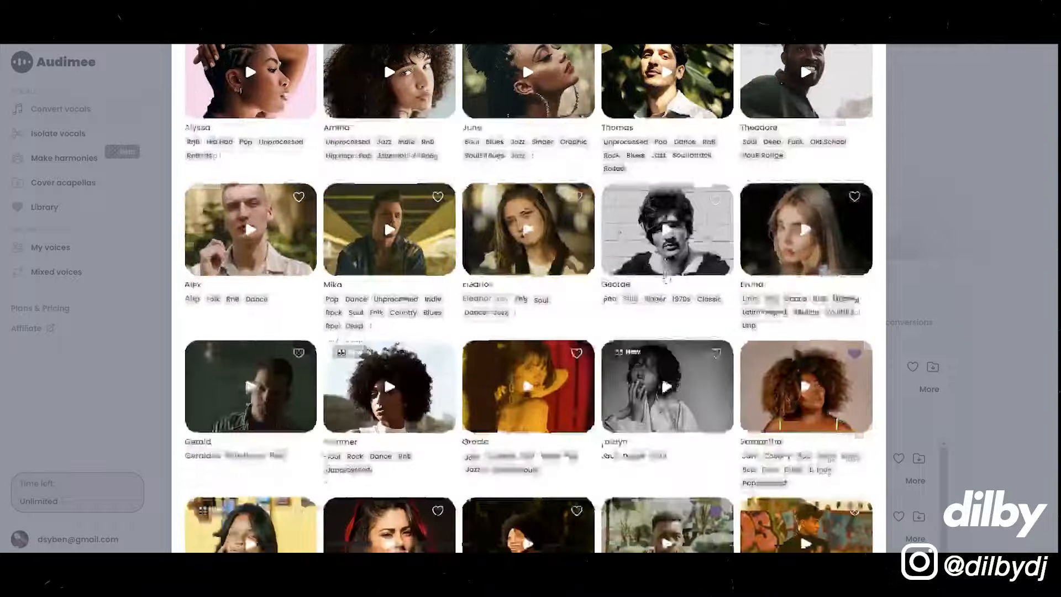
scroll(662, 292, down, 5)
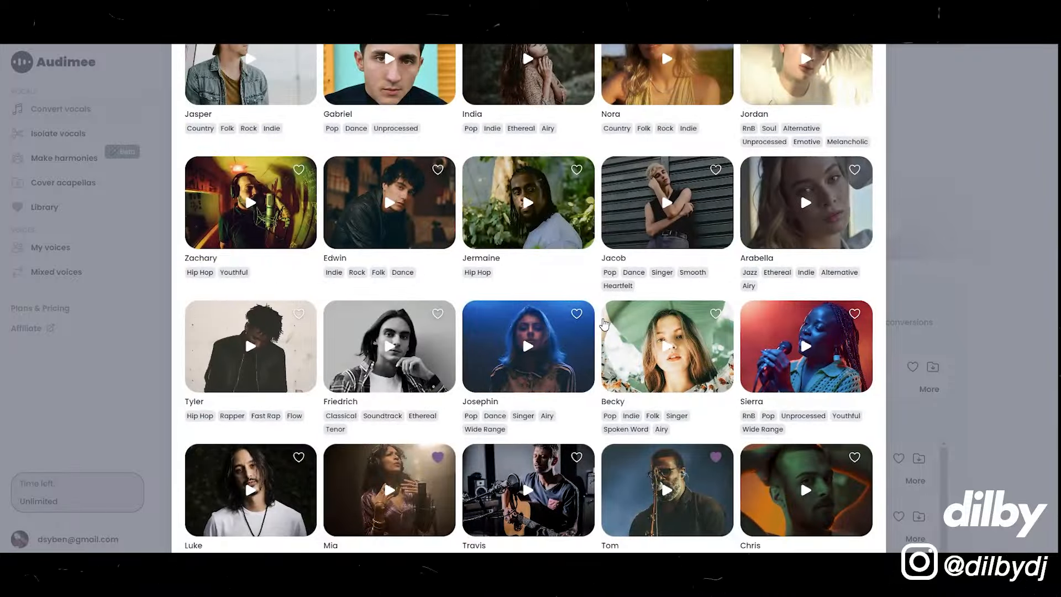
scroll(601, 311, up, 15)
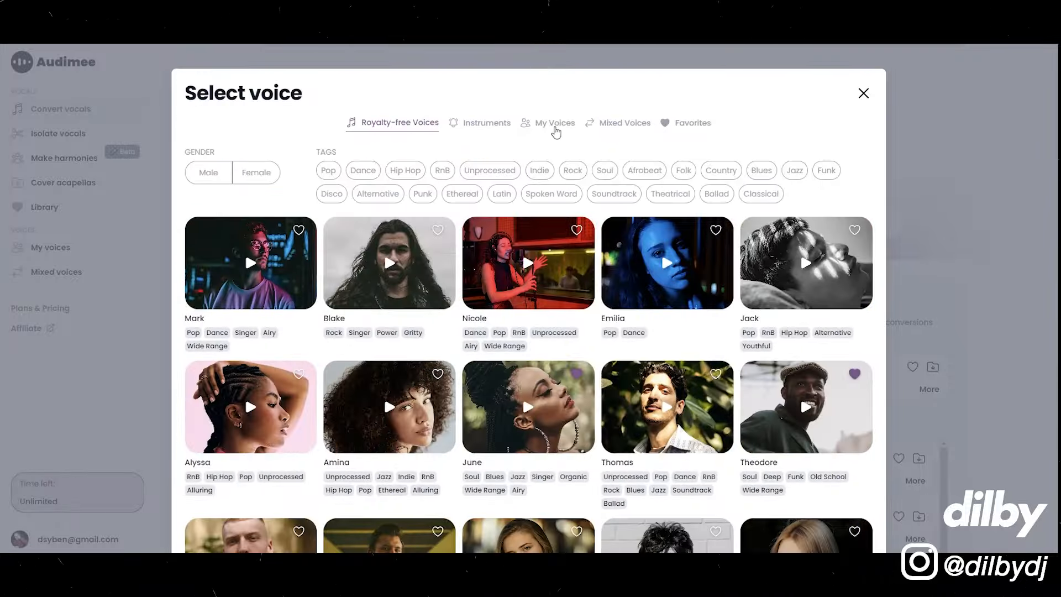
click(691, 123)
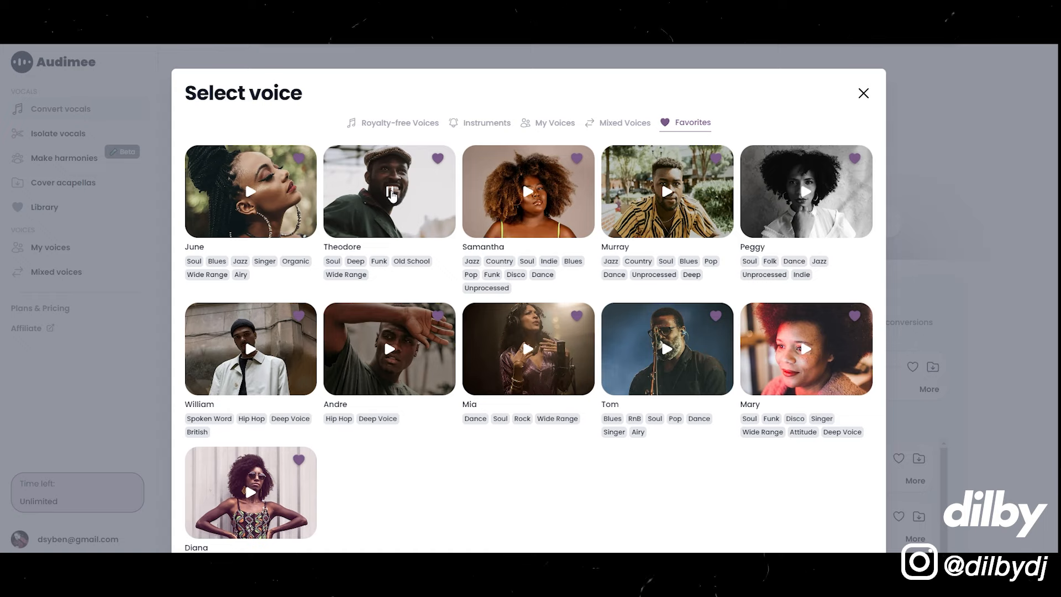
click(395, 194)
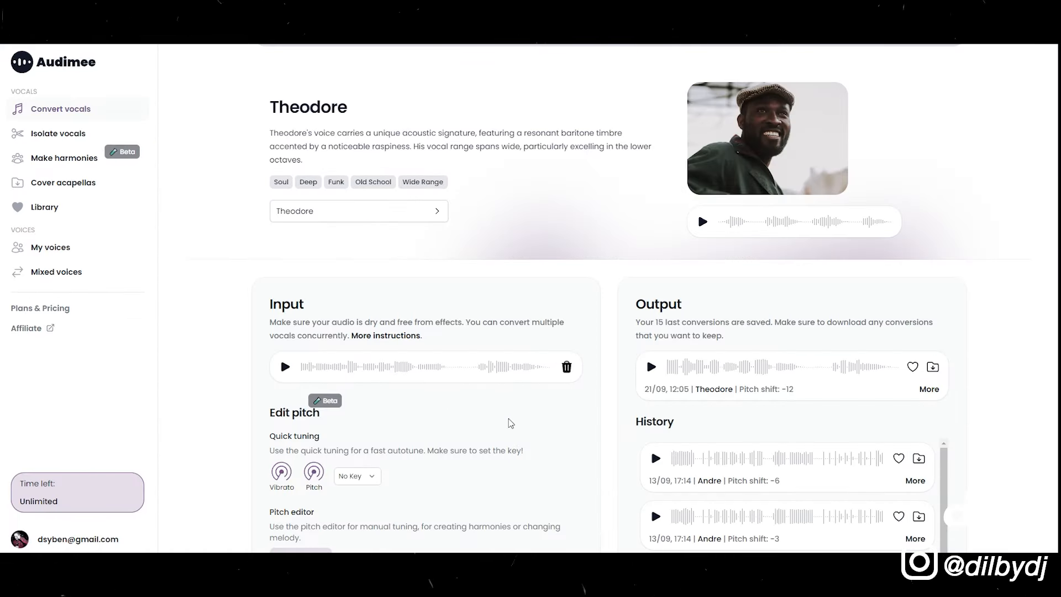
Convert the vocal with a pitch shift of -12 semitones and play the converted output.
scroll(506, 425, down, 4)
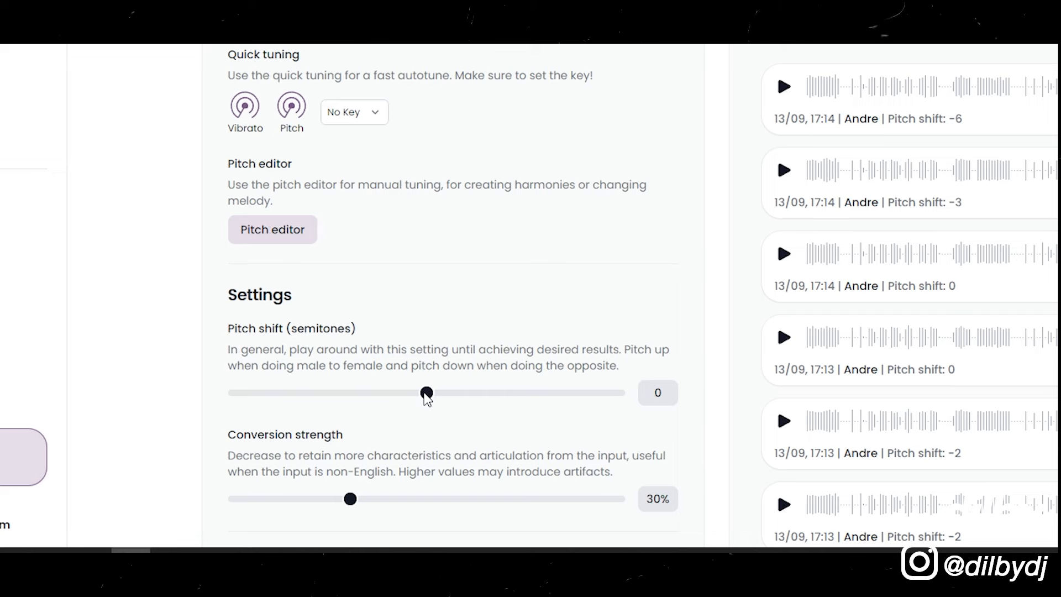
drag(426, 394, 331, 394)
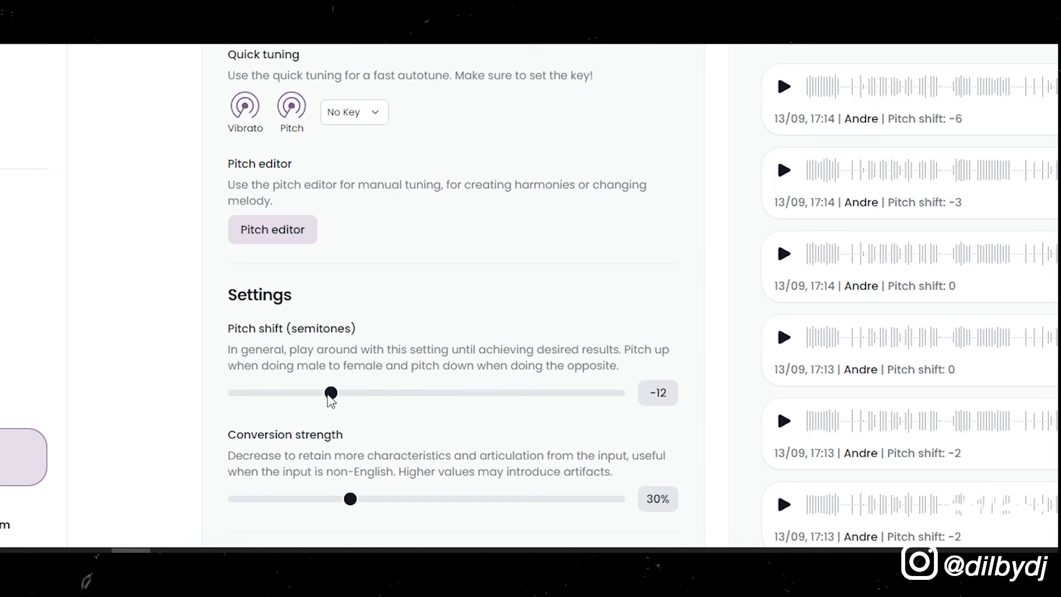
scroll(548, 303, down, 4)
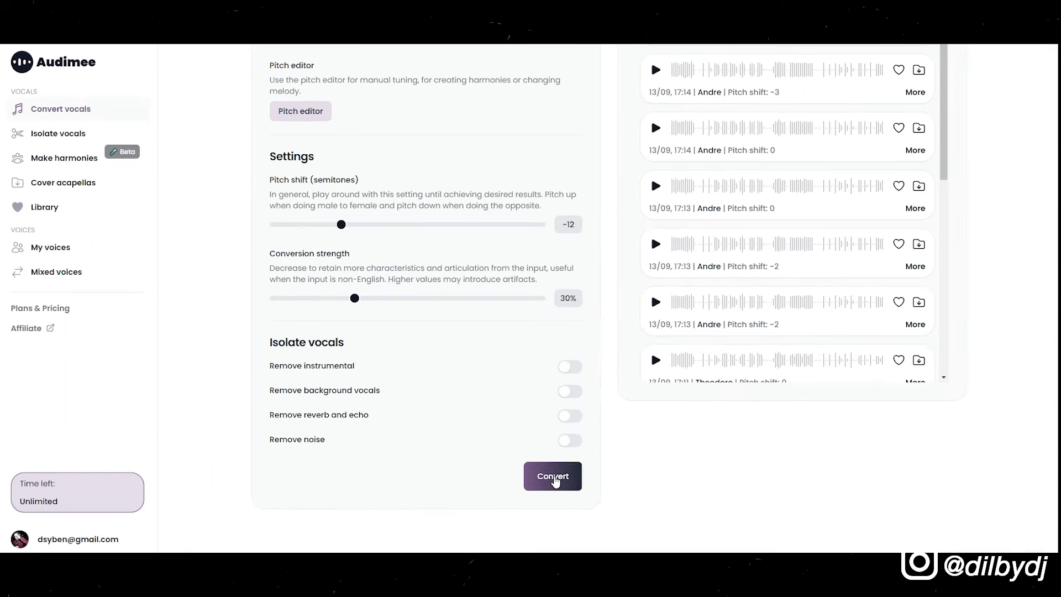
click(554, 478)
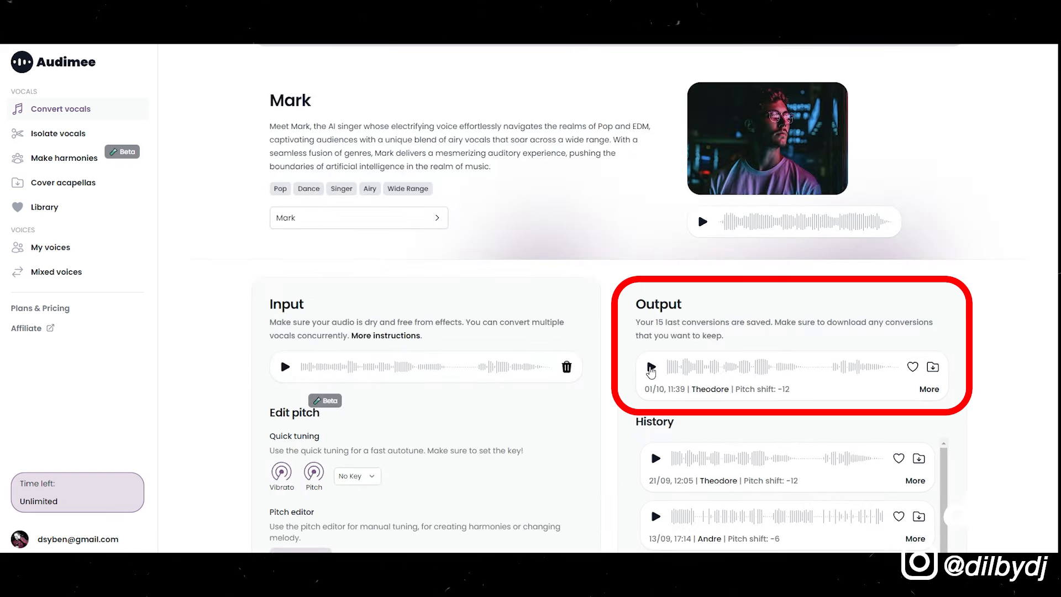
click(652, 368)
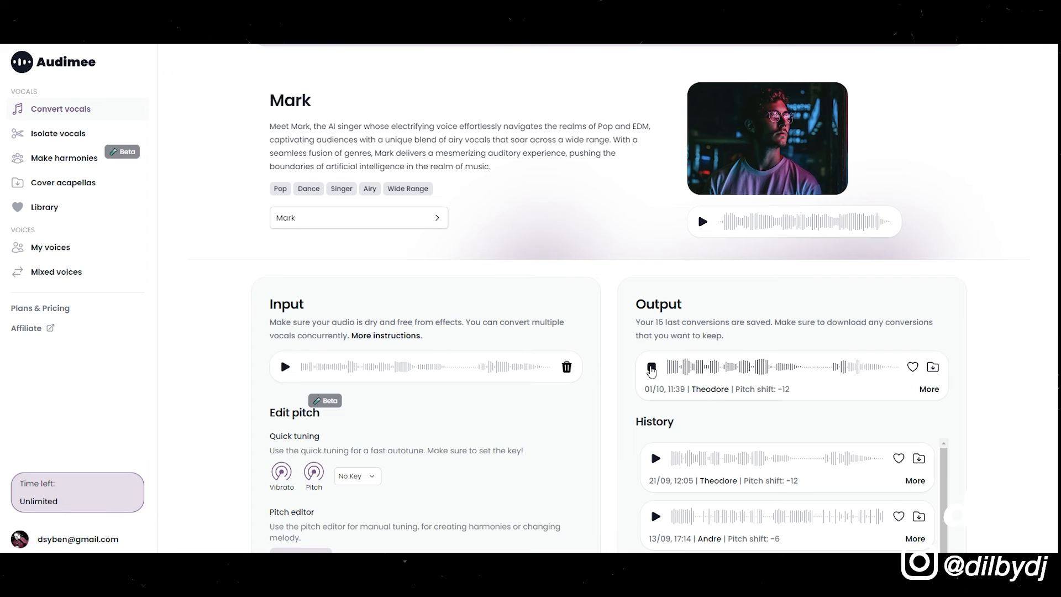
click(651, 367)
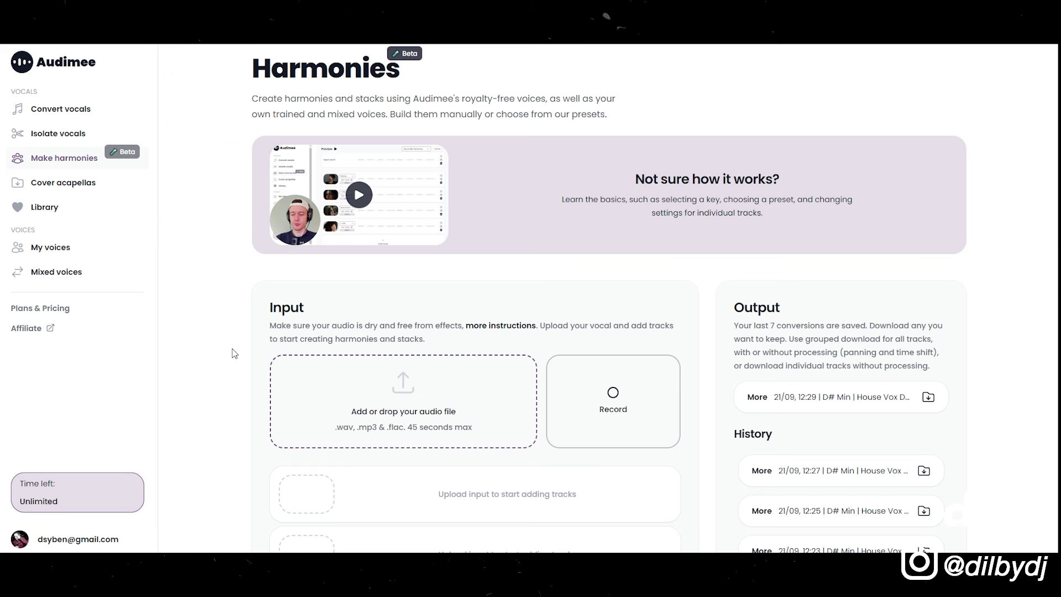
Load House Vox D#m 120bpm.wav as the input vocal for making harmonies and set its key to D# Min.
click(415, 391)
click(190, 109)
click(440, 256)
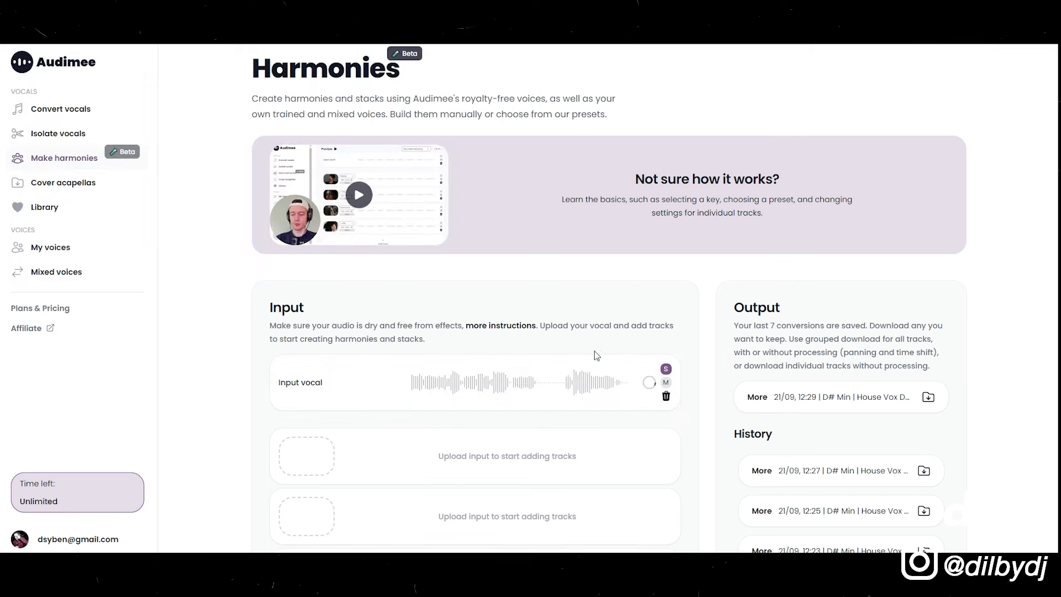
click(659, 363)
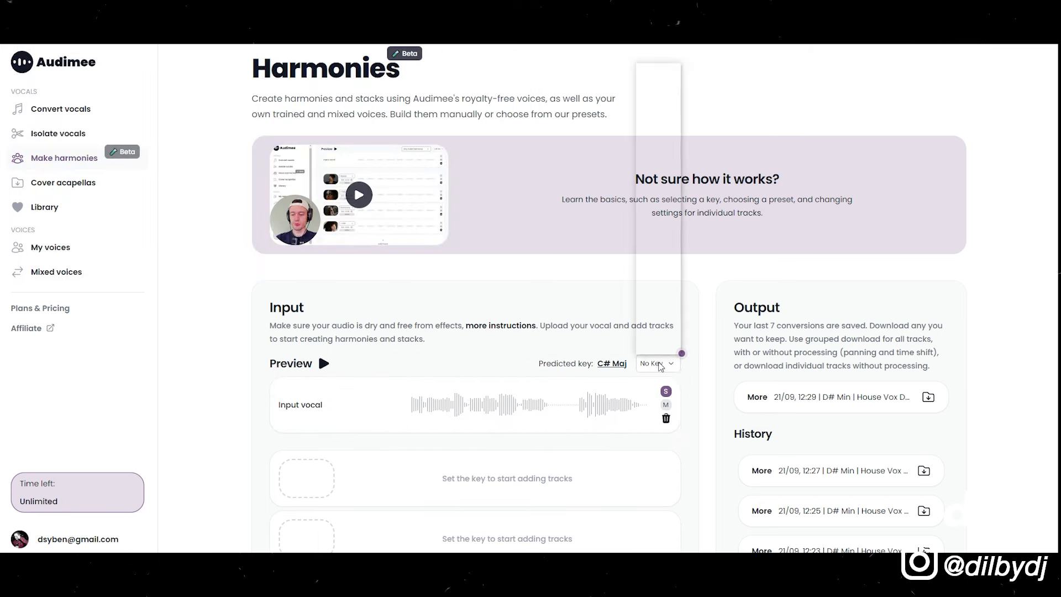
click(653, 221)
Add a harmony track beneath the input vocal using the royalty-free voice Peggy.
scroll(237, 425, down, 1)
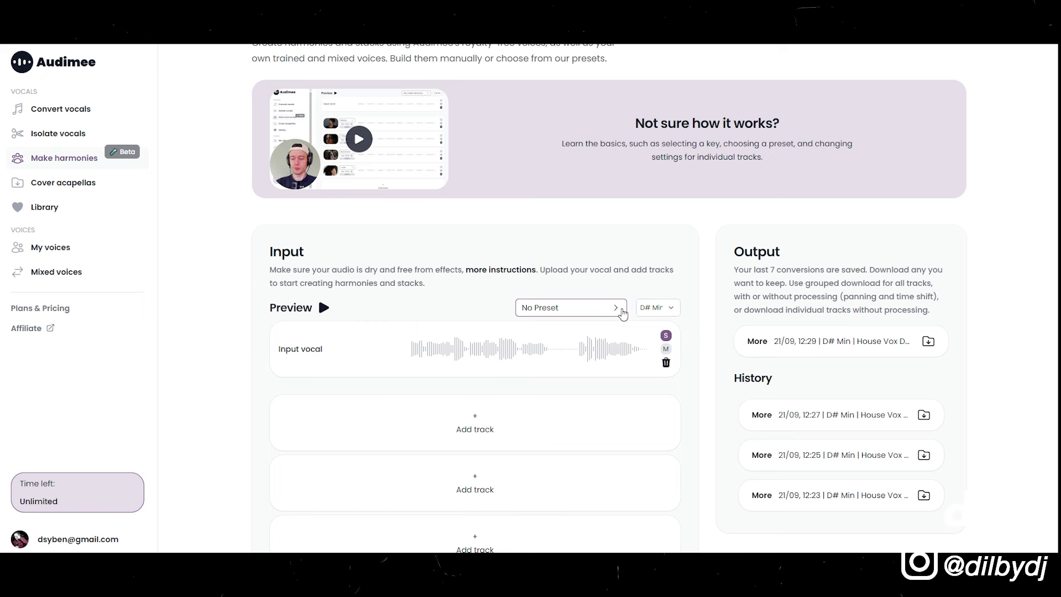
scroll(442, 387, down, 1)
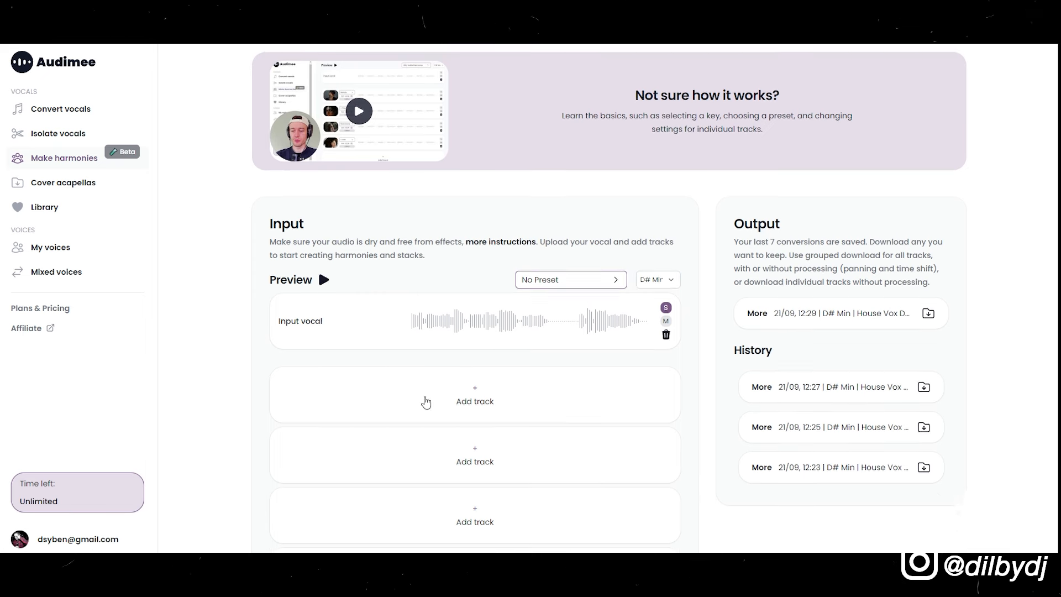
click(483, 374)
click(363, 362)
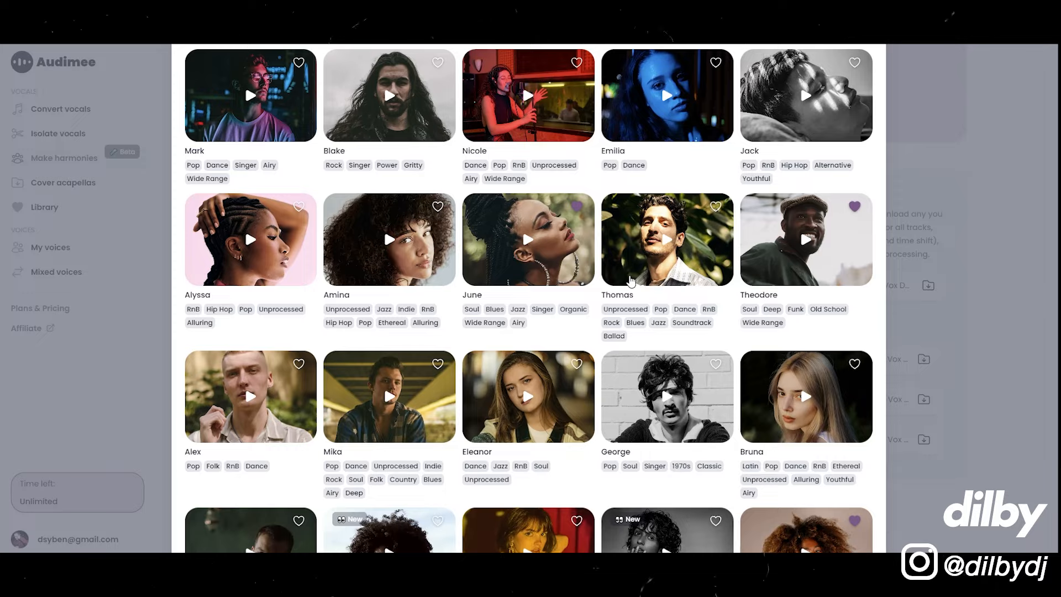
scroll(631, 282, down, 12)
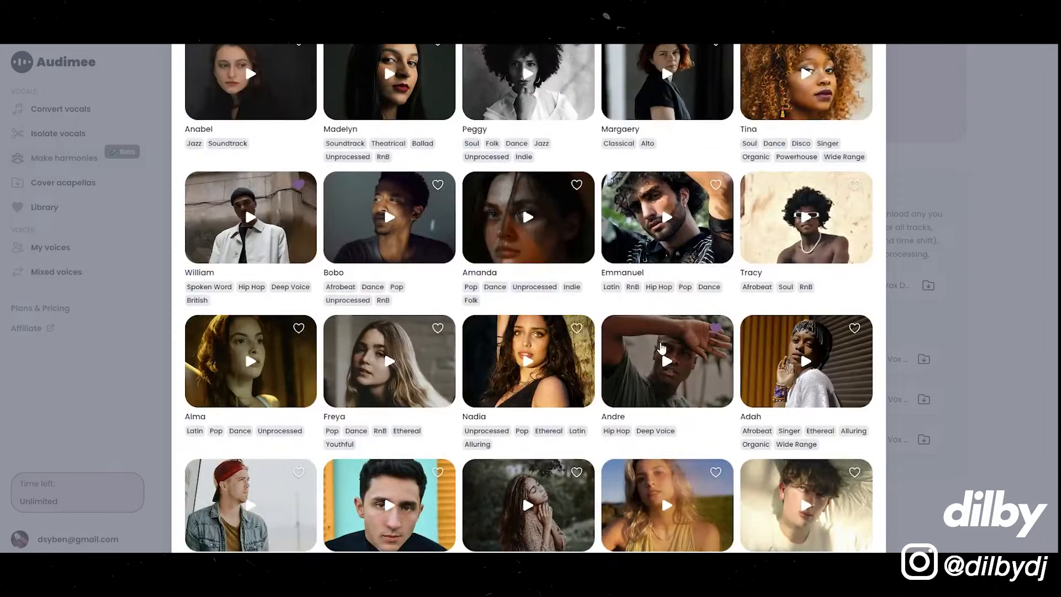
scroll(479, 233, up, 3)
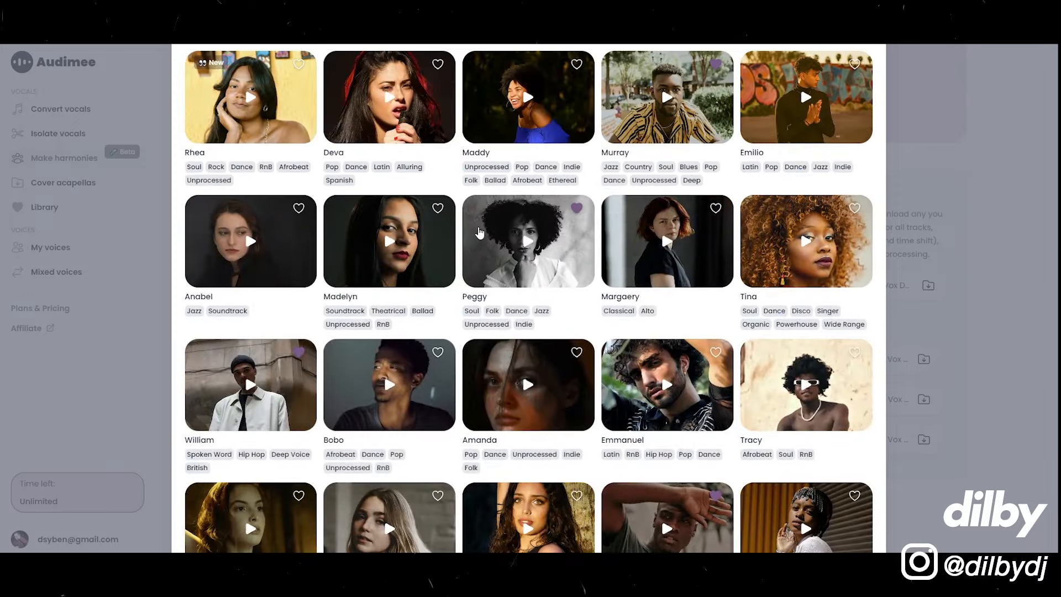
click(493, 231)
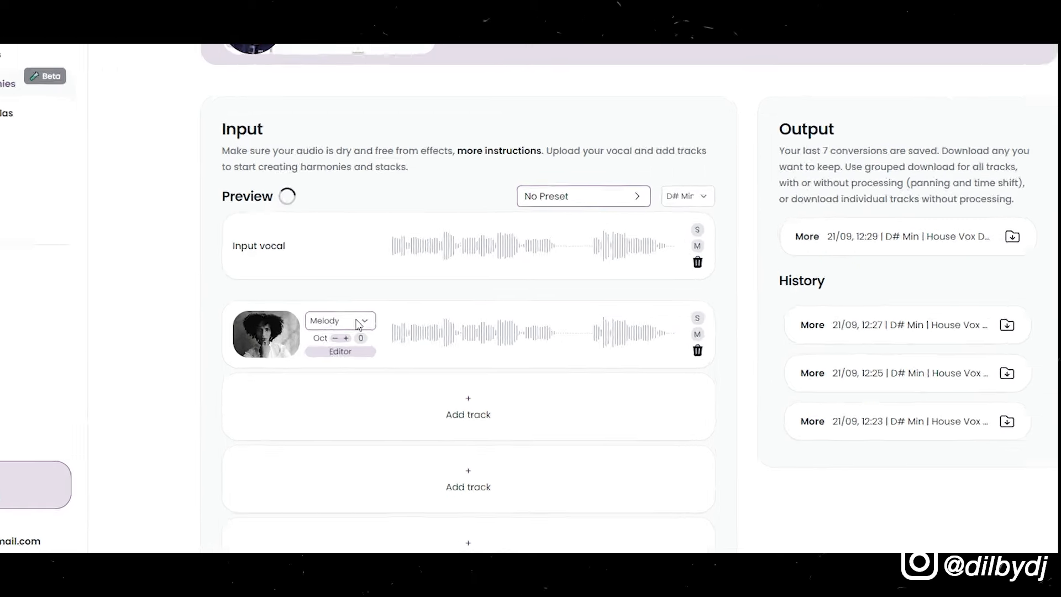
Look through the Peggy track's harmony intervals, keep it on Melody, and raise its octave.
click(360, 323)
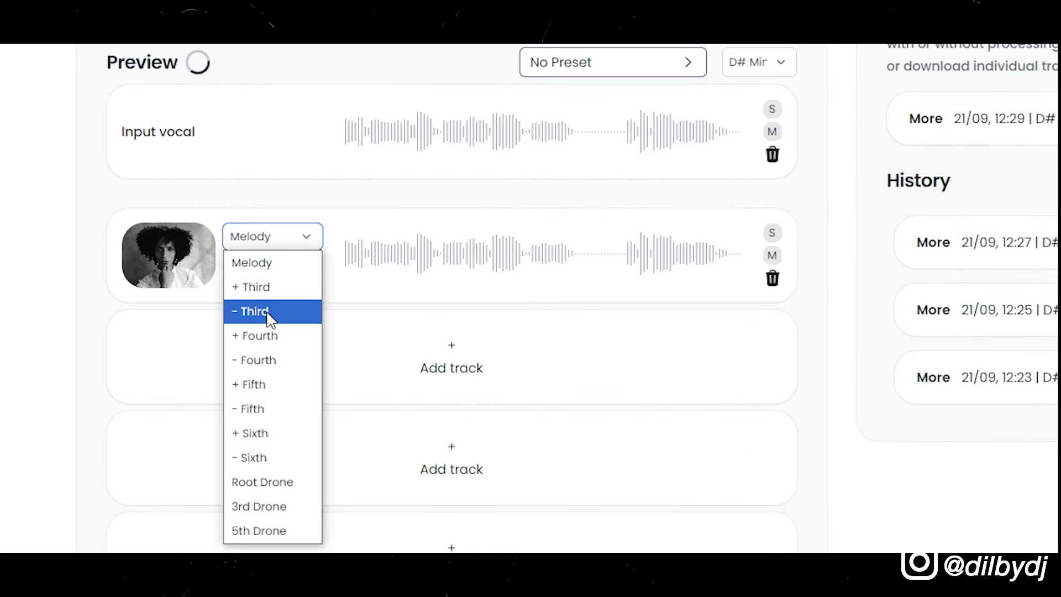
click(308, 221)
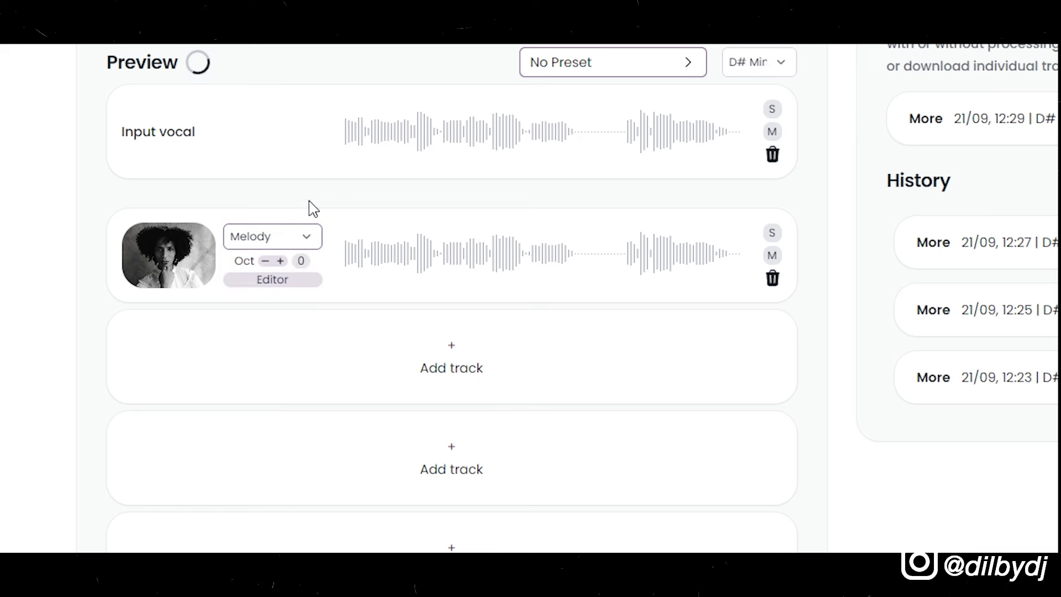
click(280, 262)
click(280, 262)
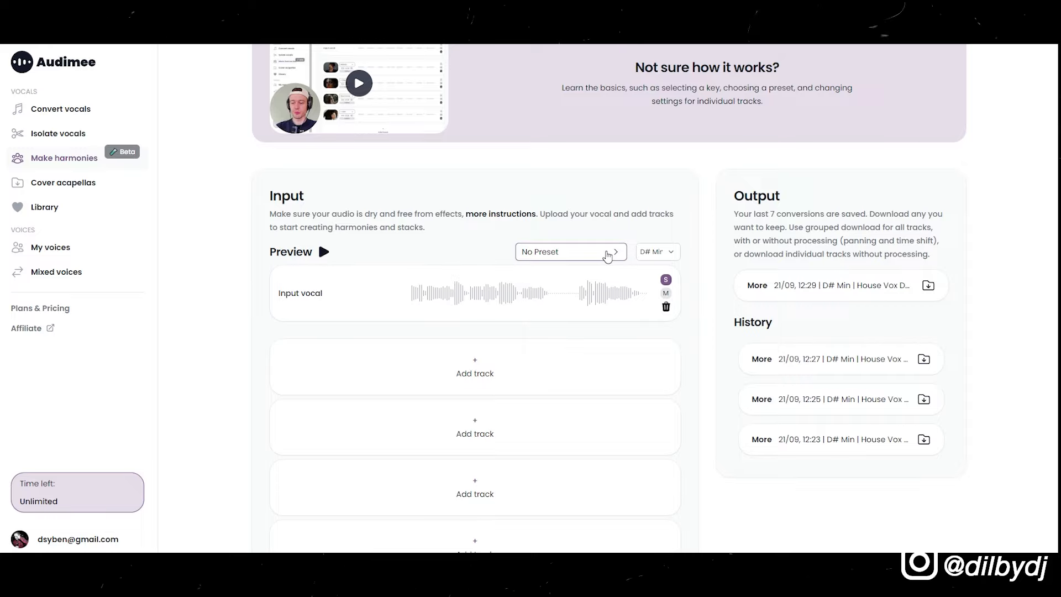
Browse the harmony presets and apply Airy Indie Harmony to the input vocal.
click(607, 254)
scroll(597, 313, down, 20)
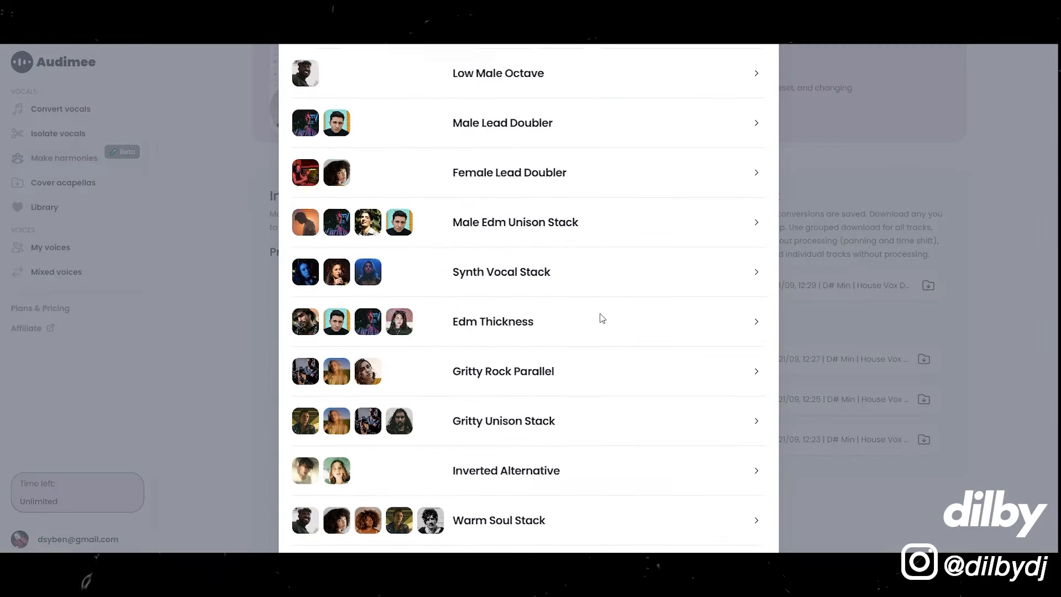
scroll(532, 360, down, 2)
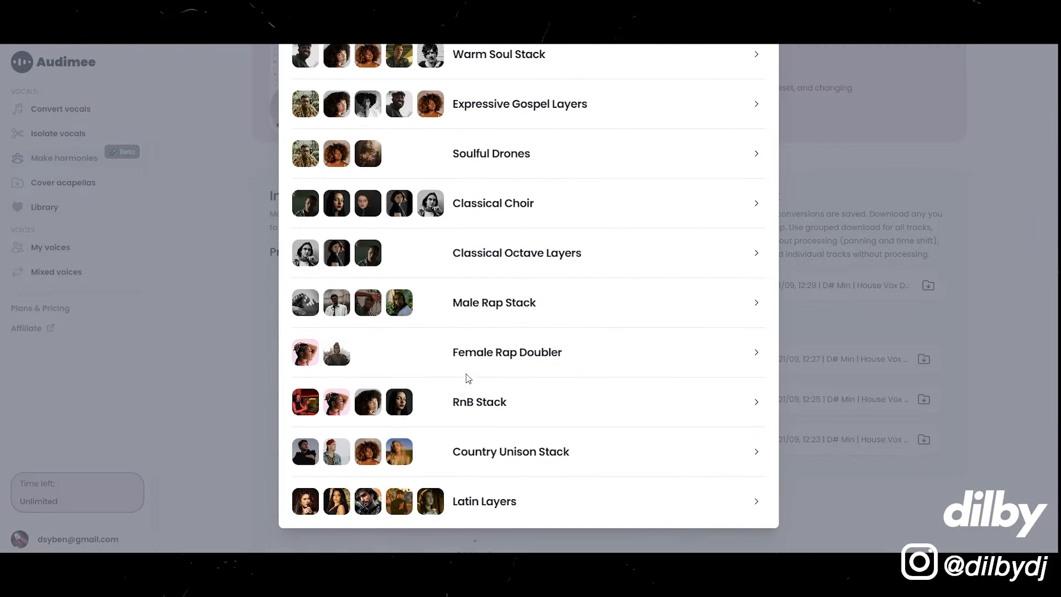
scroll(495, 284, up, 4)
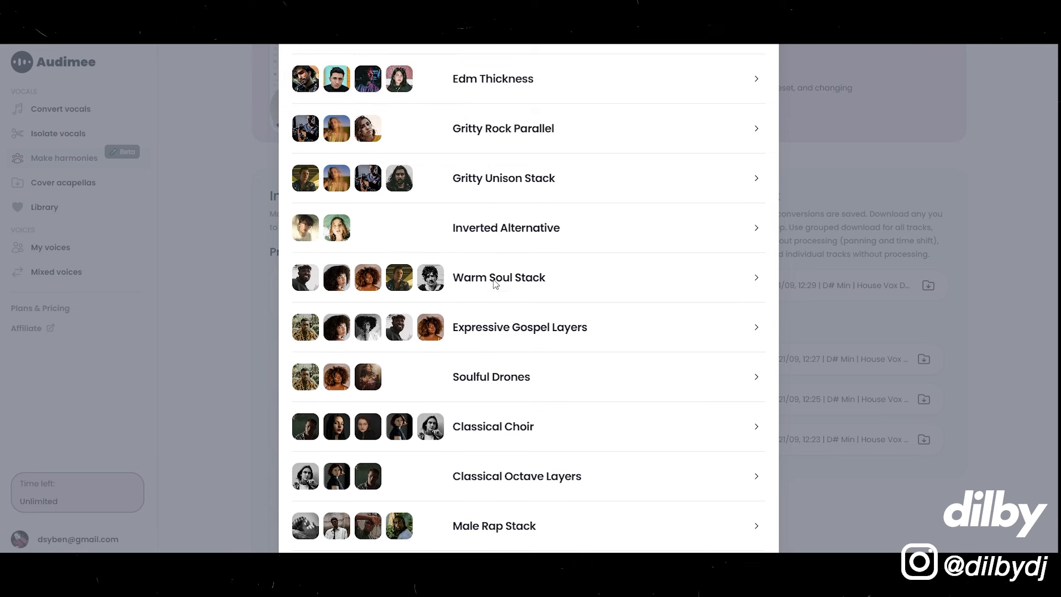
scroll(490, 293, up, 9)
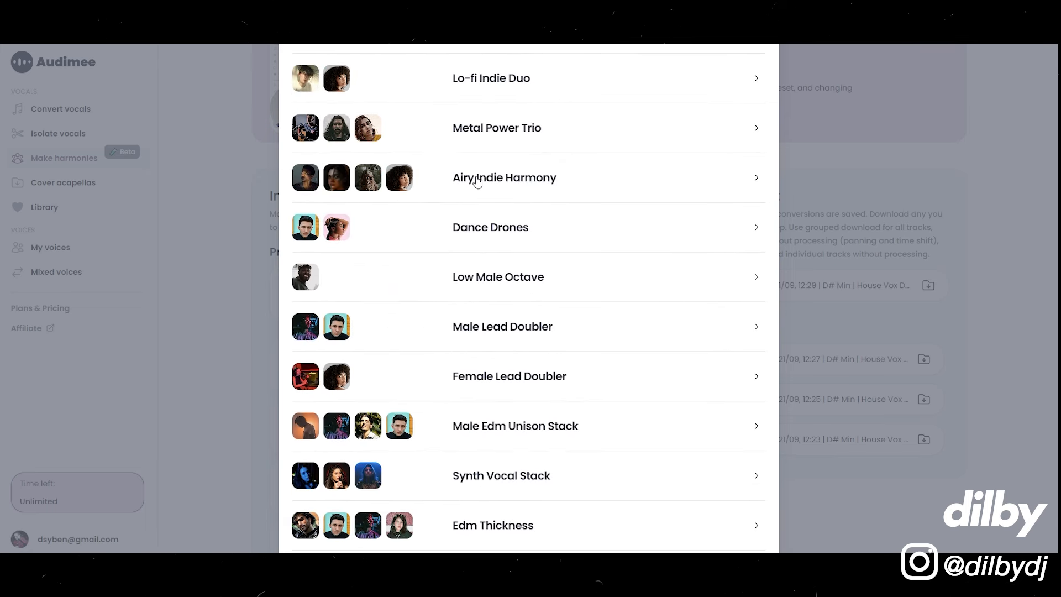
click(531, 179)
Replace the harmony preset with Female Soul Unison Stack.
scroll(234, 379, down, 2)
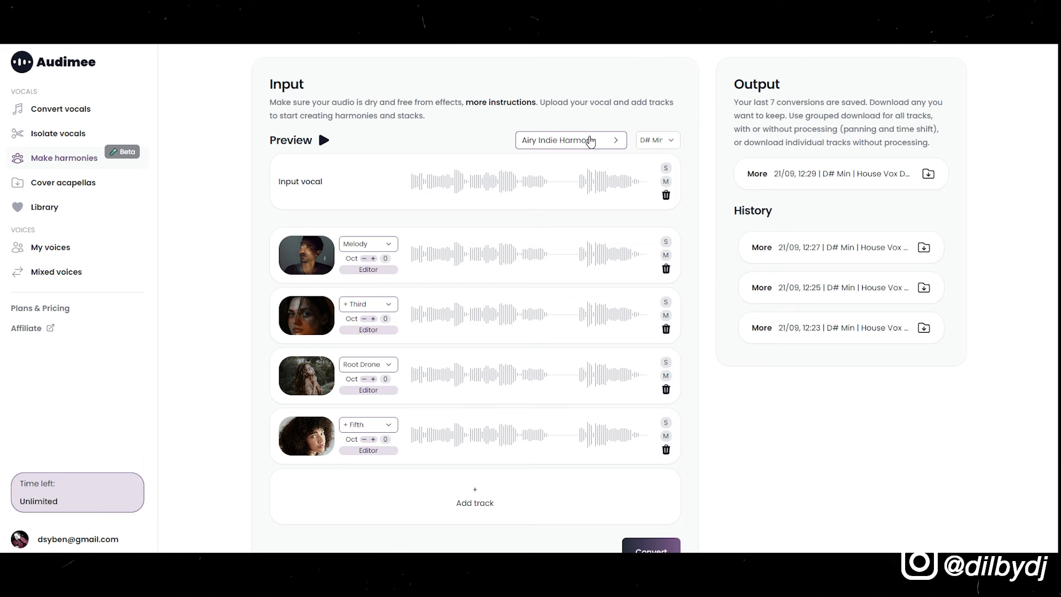
click(590, 142)
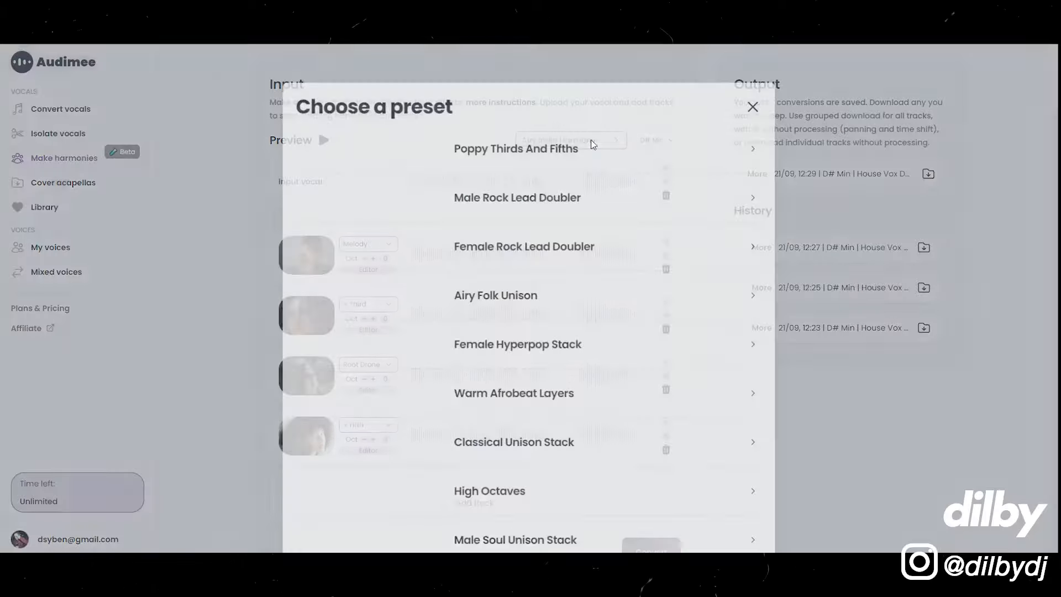
scroll(557, 194, down, 3)
scroll(557, 194, down, 1)
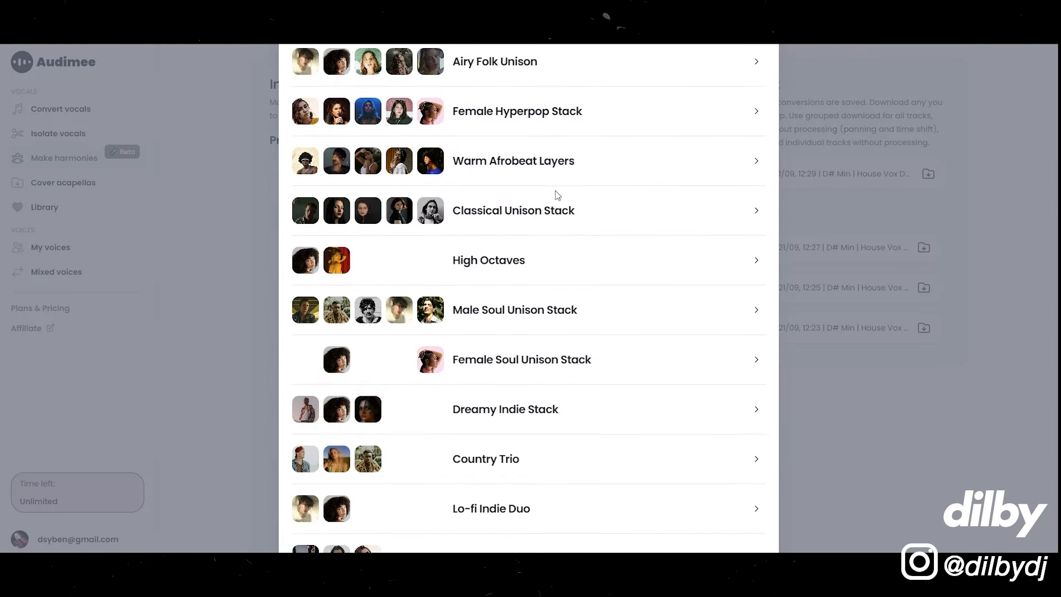
click(549, 363)
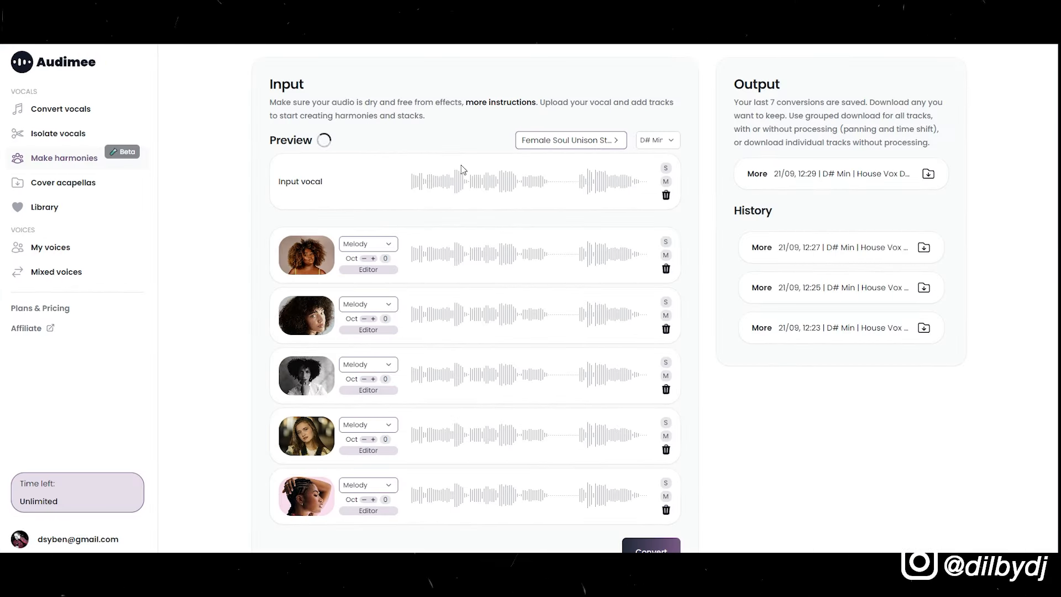
Replace the input vocal with a newly uploaded file and set its key to D# Min.
scroll(660, 498, down, 1)
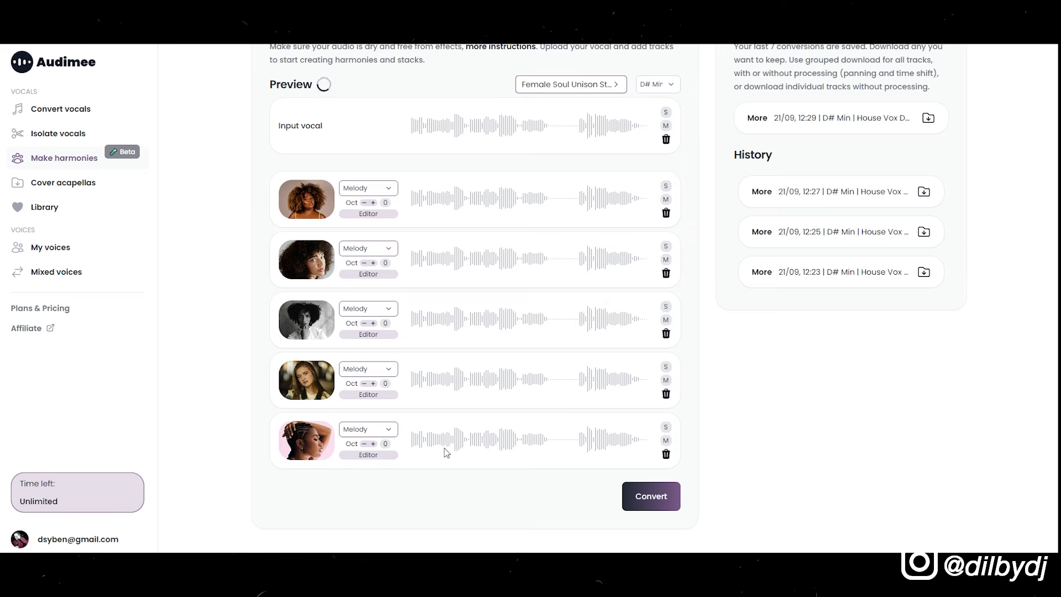
scroll(325, 143, up, 4)
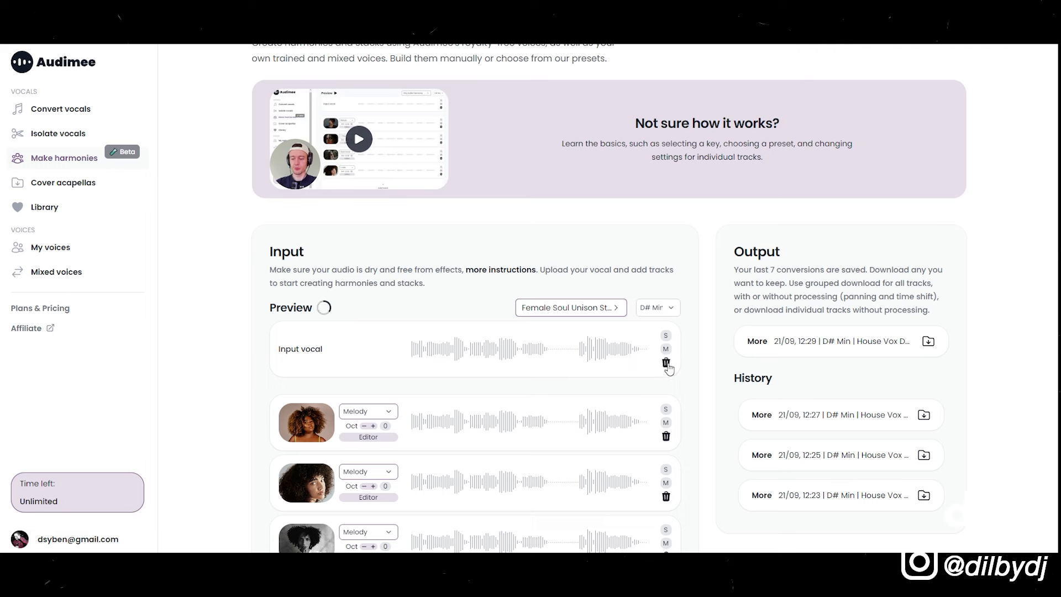
click(666, 363)
click(409, 340)
double_click(261, 114)
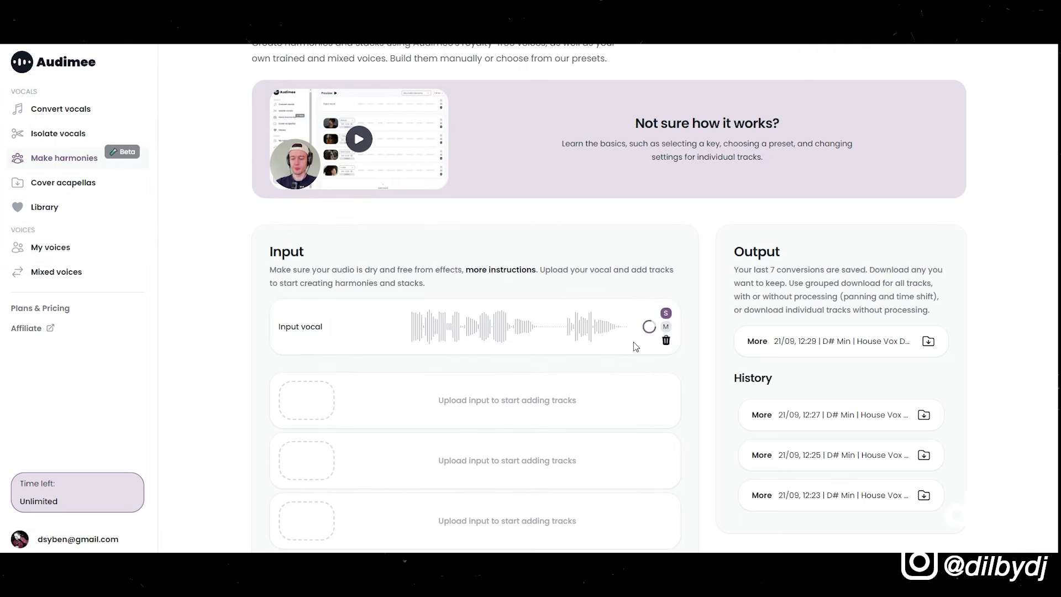
click(656, 307)
click(657, 132)
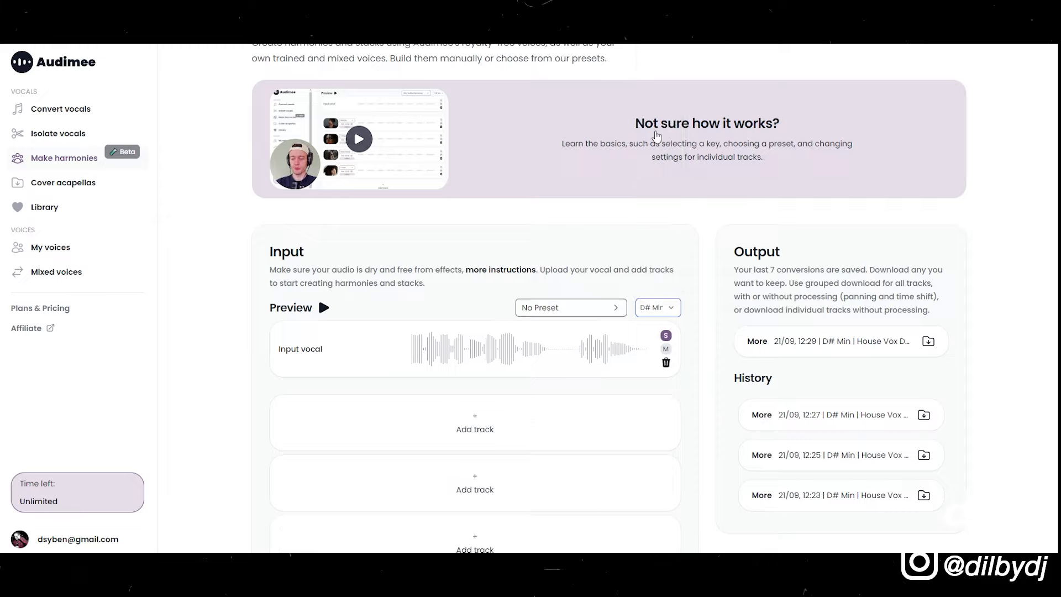
Apply the Warm Soul Stack harmony preset to the new input vocal and look over its five tracks.
click(575, 308)
scroll(569, 331, down, 4)
scroll(569, 331, down, 10)
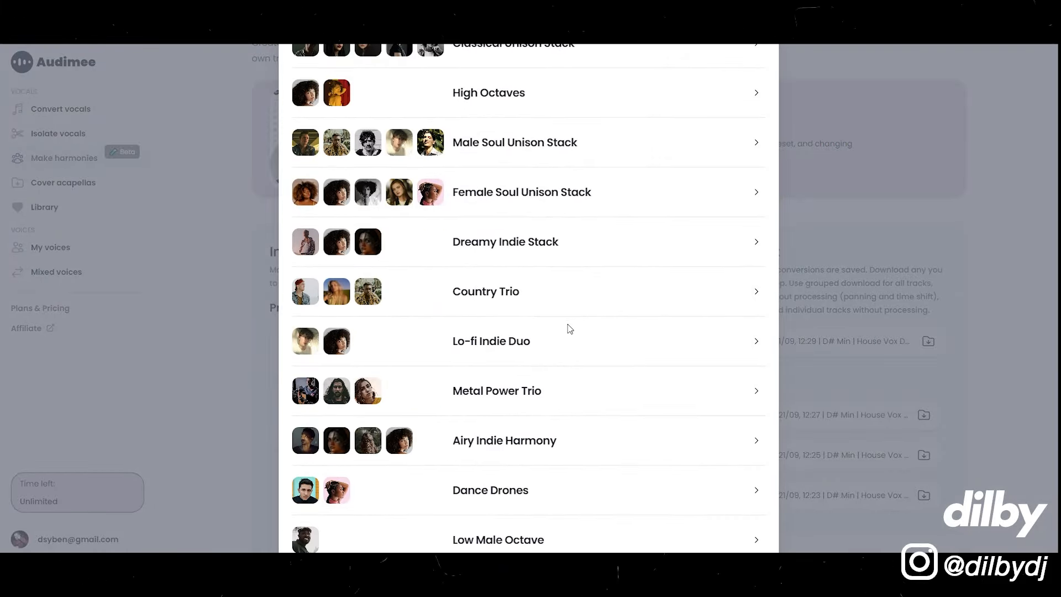
scroll(564, 307, down, 9)
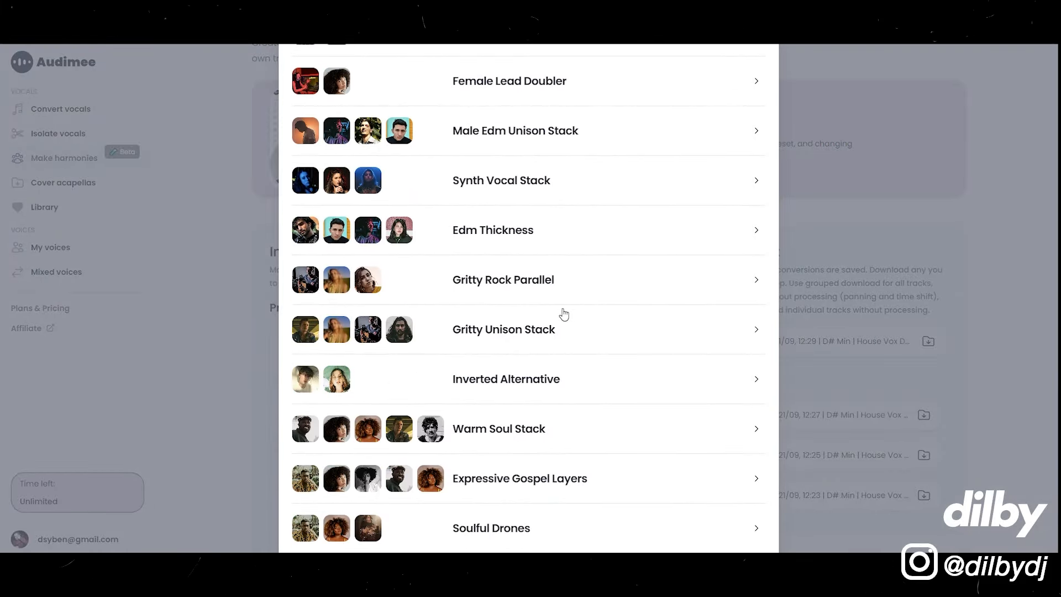
click(545, 151)
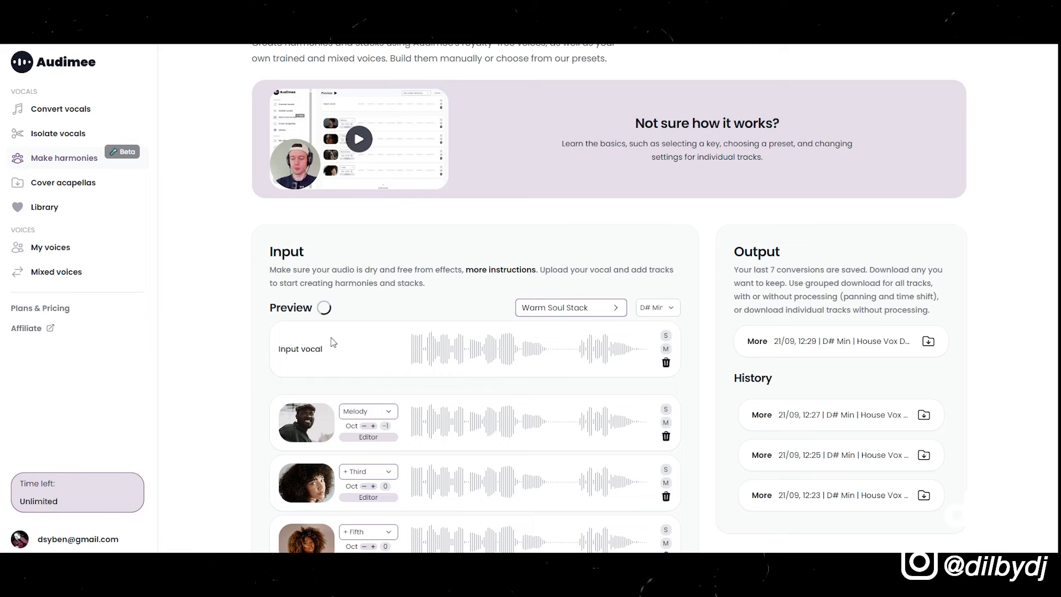
scroll(224, 375, down, 5)
scroll(772, 358, up, 4)
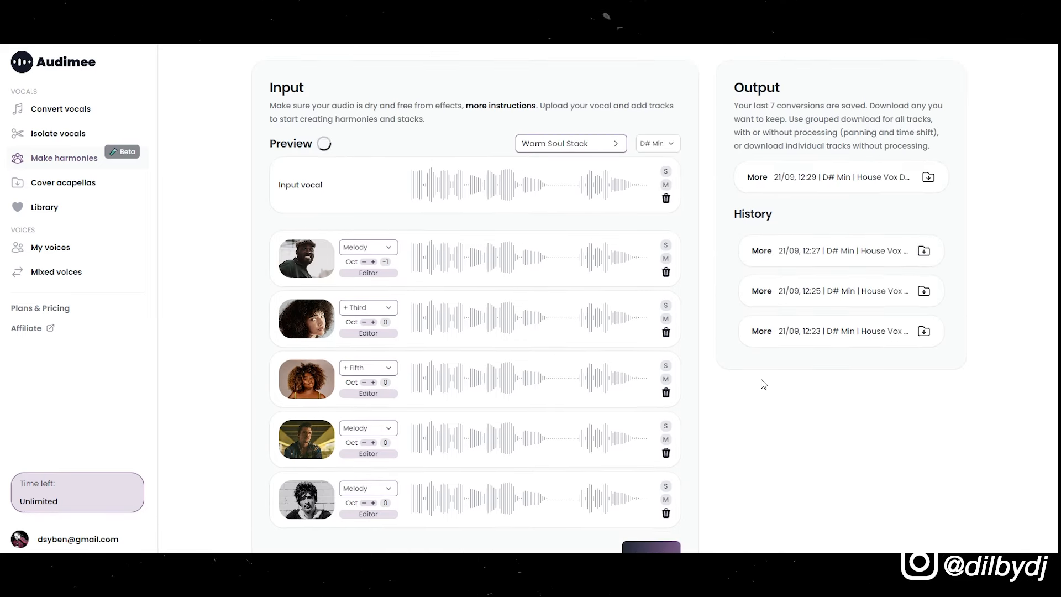
scroll(605, 389, down, 3)
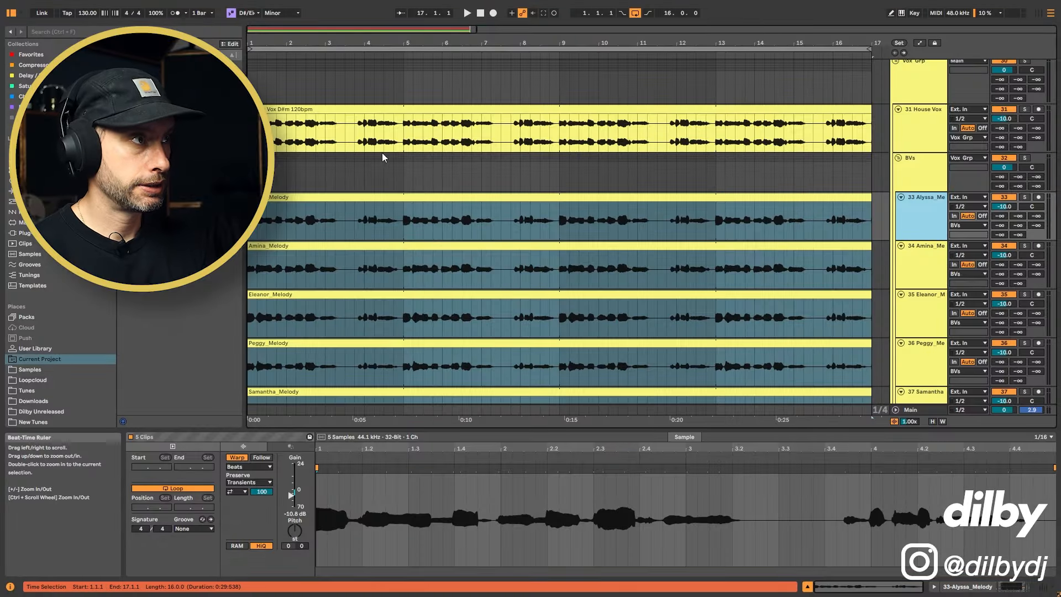
Switch to Ableton Live and play the BVs group and the House Vox track soloed in turn to compare them.
click(923, 178)
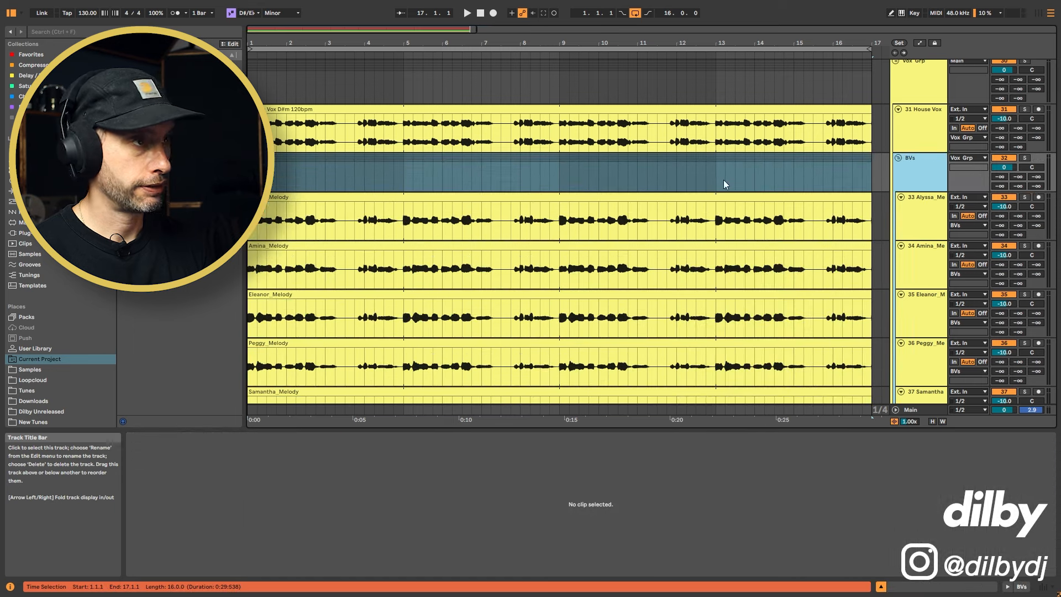
click(391, 153)
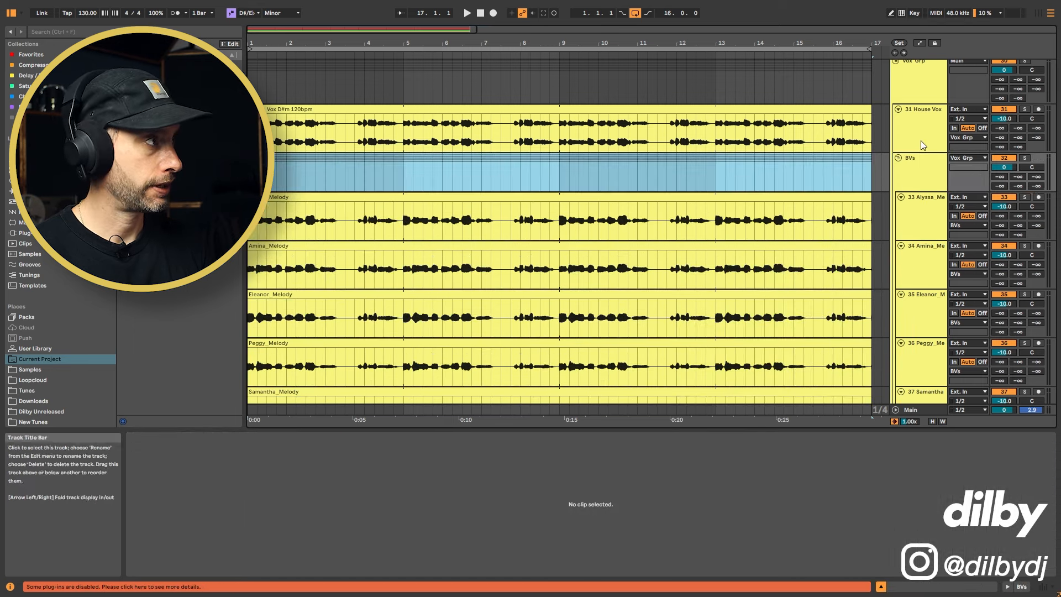
click(1003, 164)
click(1023, 157)
key(space)
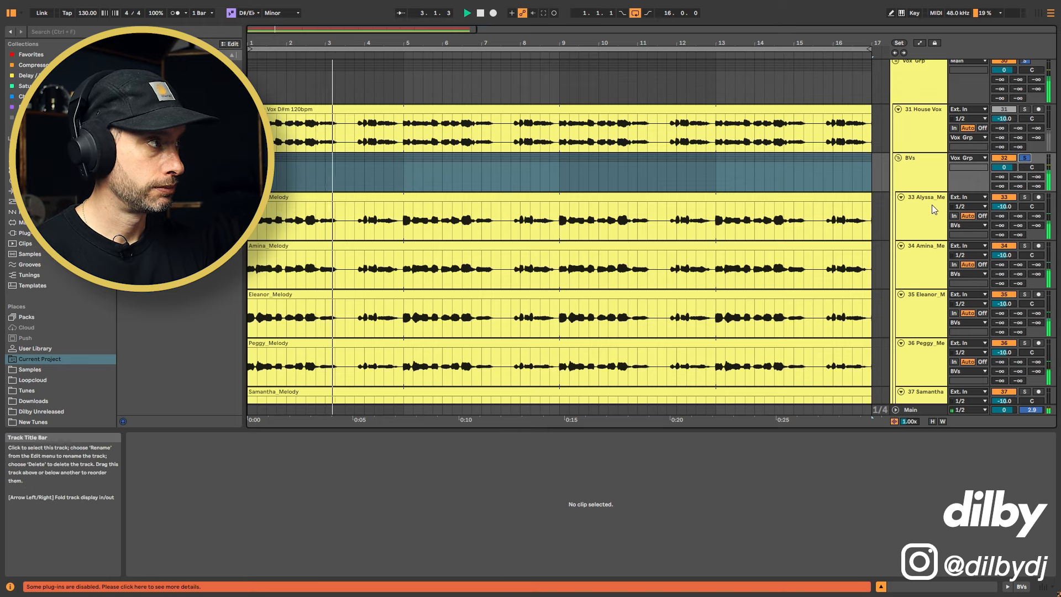
click(1023, 110)
key(space)
key(space)
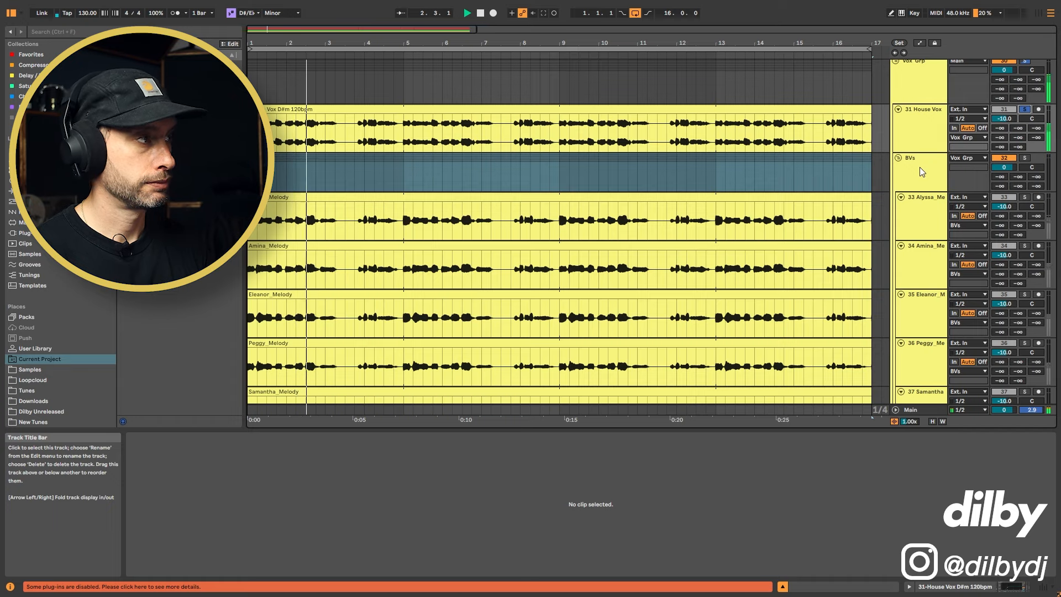
key(space)
Audition the Alyssa, Amina, Eleanor and Peggy melody tracks one at a time in solo.
click(924, 210)
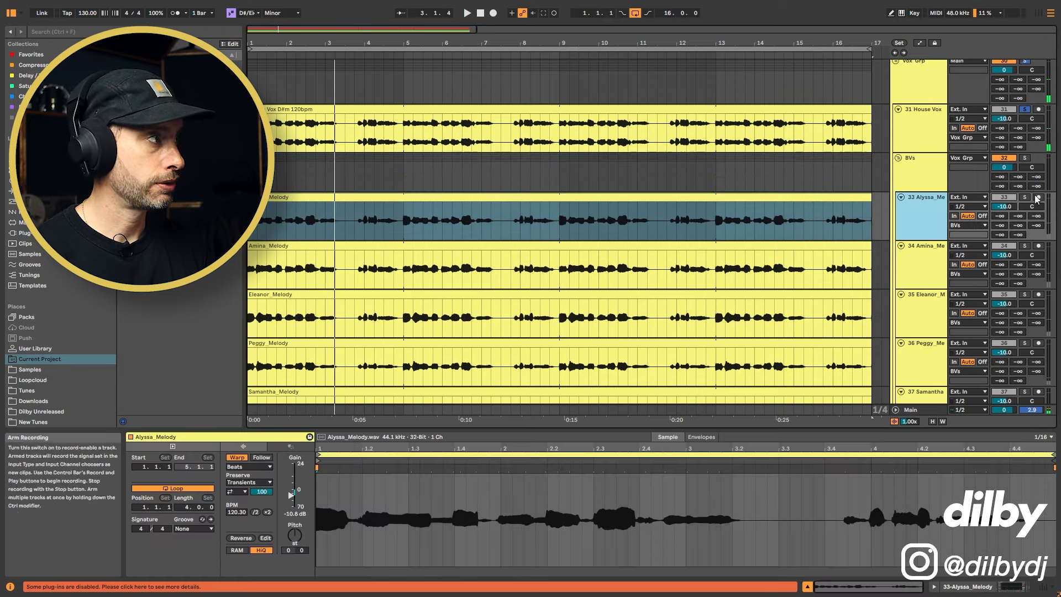
click(1023, 197)
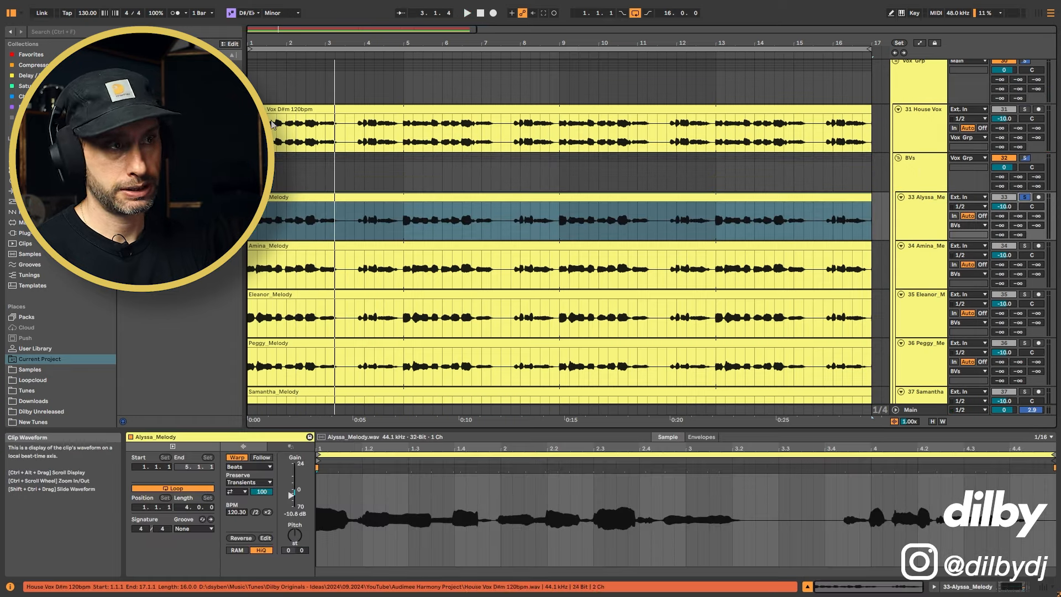
click(275, 193)
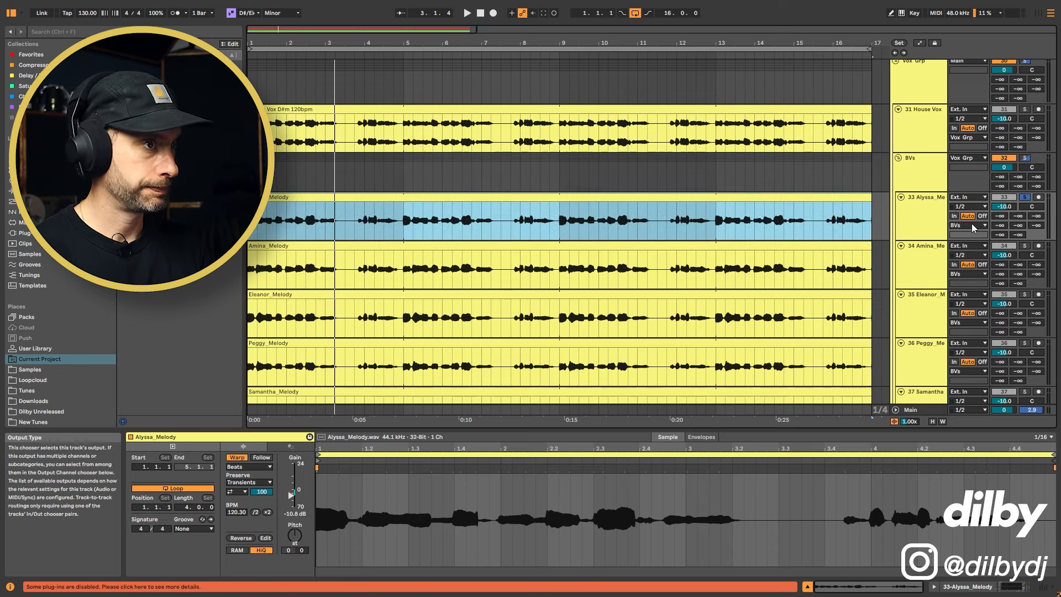
key(space)
click(1023, 247)
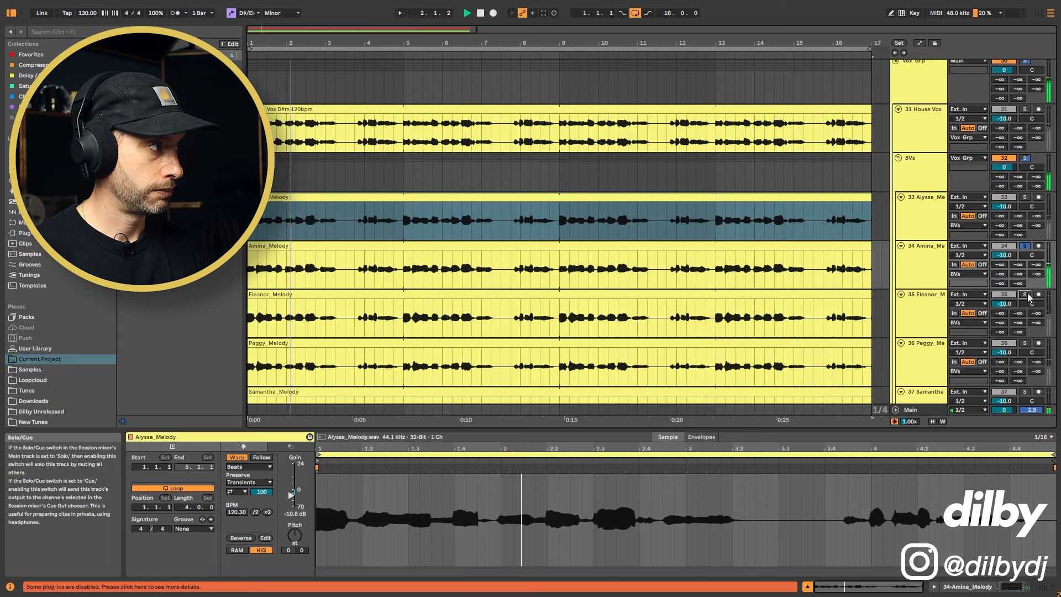
click(1023, 293)
click(1025, 343)
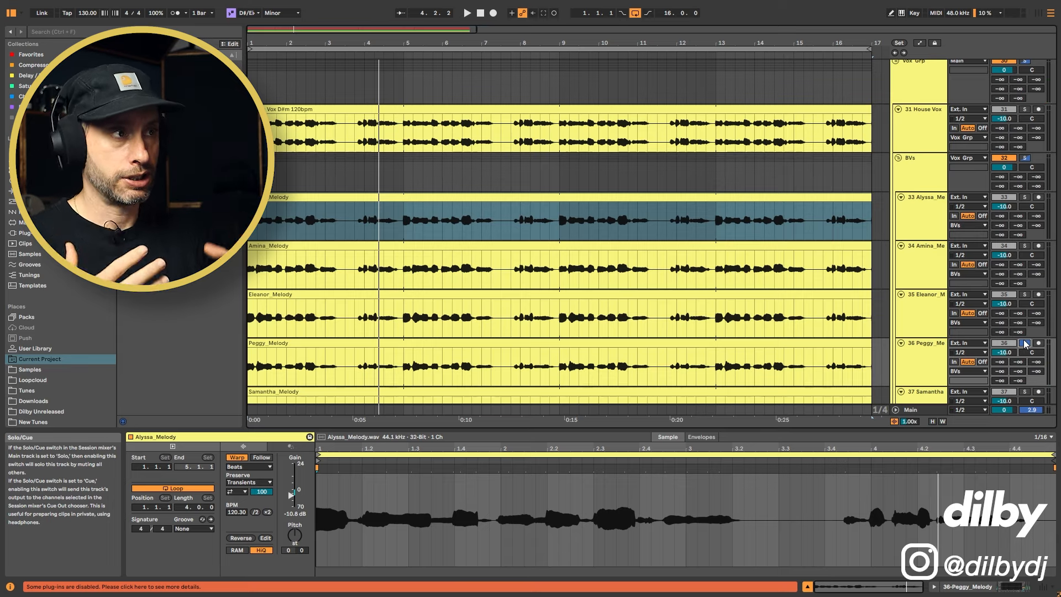
Pan the backing vocals: Alyssa to 50R, Amina to 50L, Eleanor to 25R and Peggy to 25L.
click(927, 214)
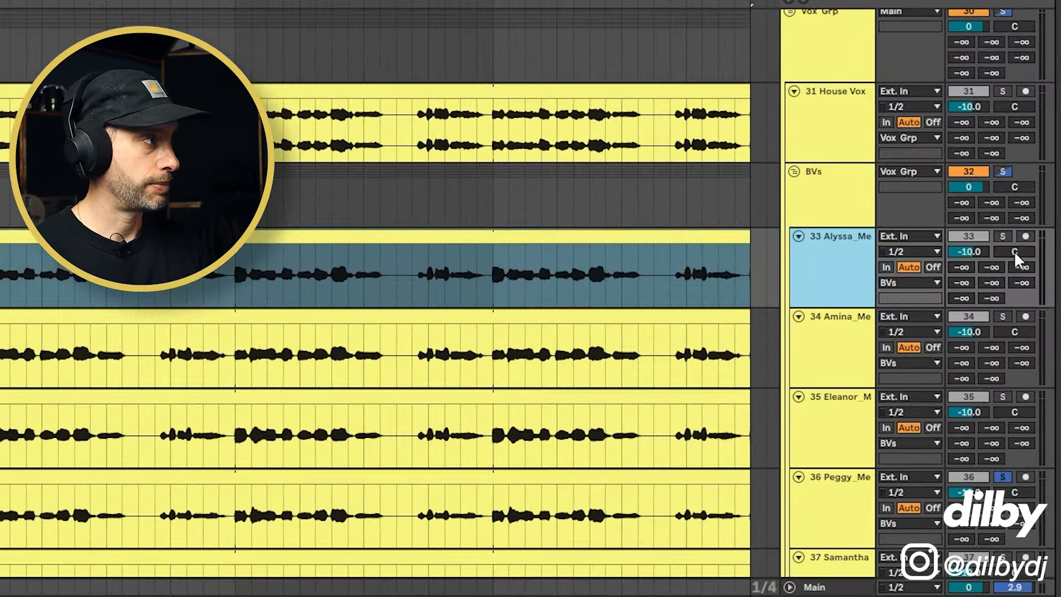
click(1031, 206)
drag(1013, 252, 1013, 241)
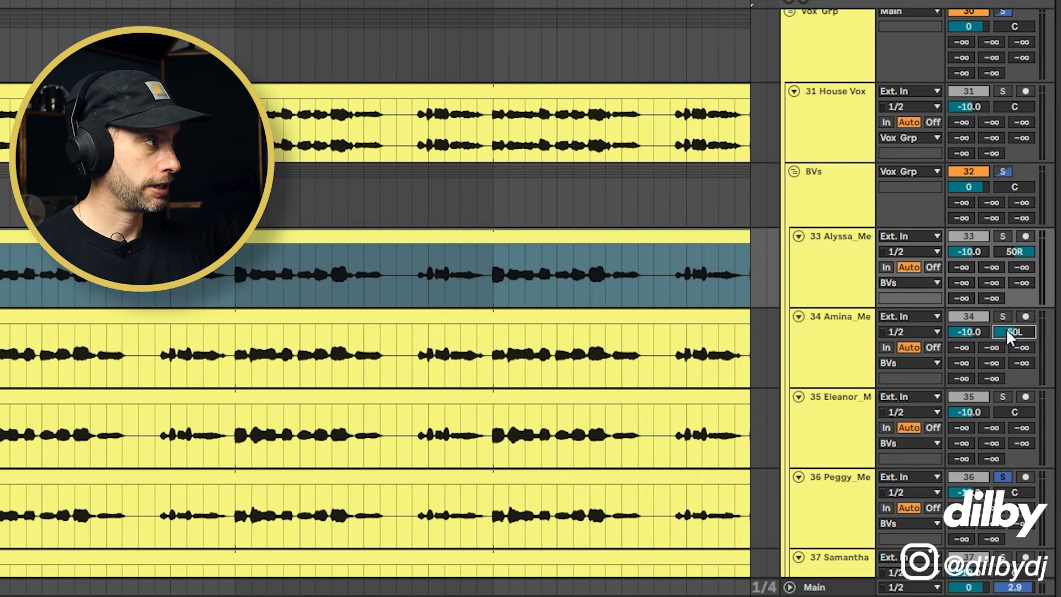
click(1017, 412)
text(25R)
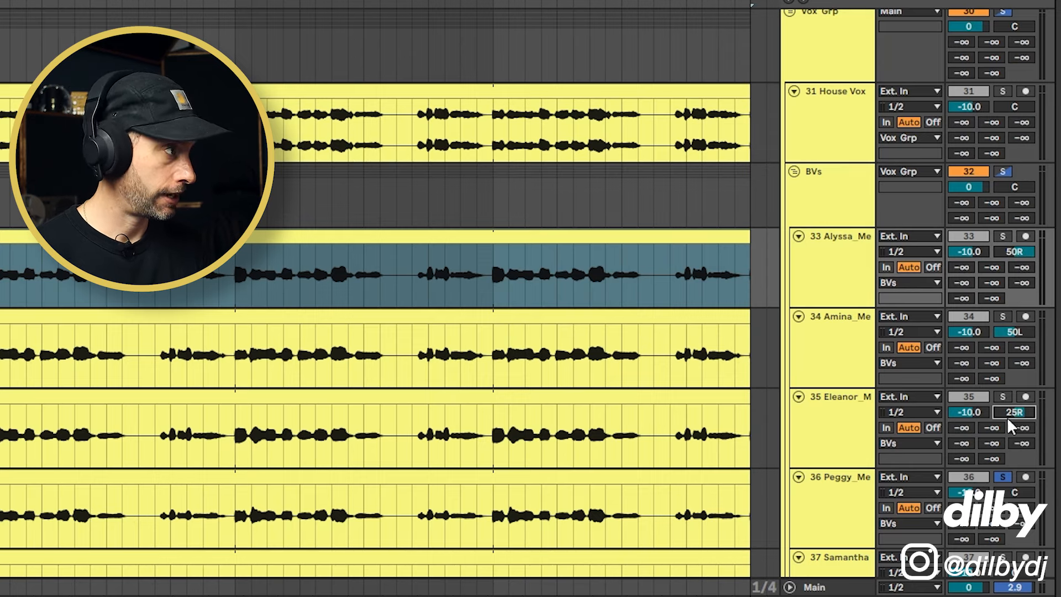
click(1021, 493)
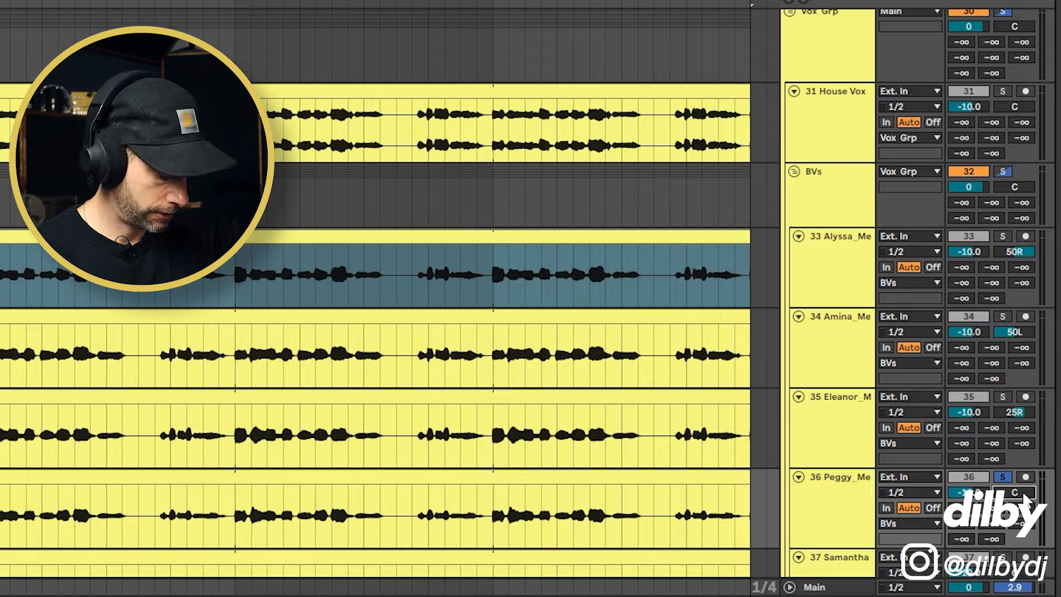
text(25L)
Solo the whole BVs group and listen to the panned backing vocals together.
key(space)
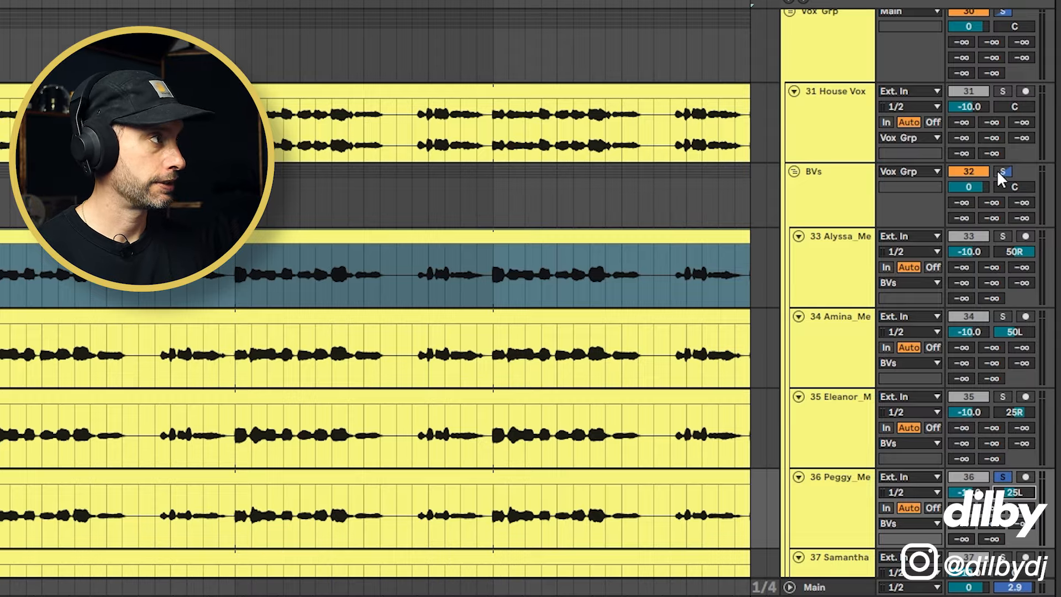
click(999, 172)
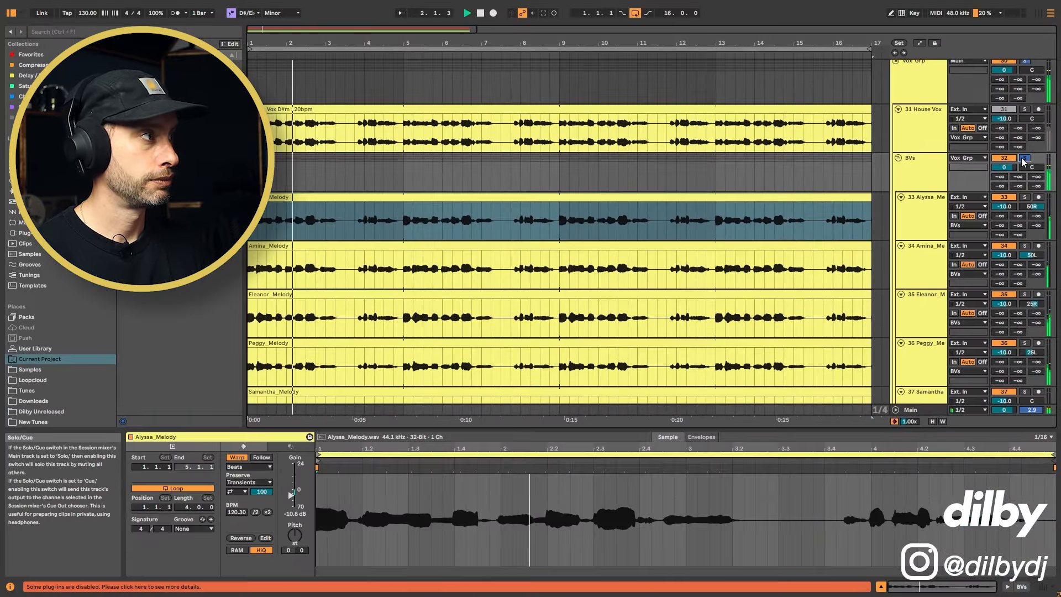
key(space)
Add EQ Eight to the BVs group and enable band 2 as a low cut at 215 Hz.
click(921, 170)
scroll(433, 233, up, 3)
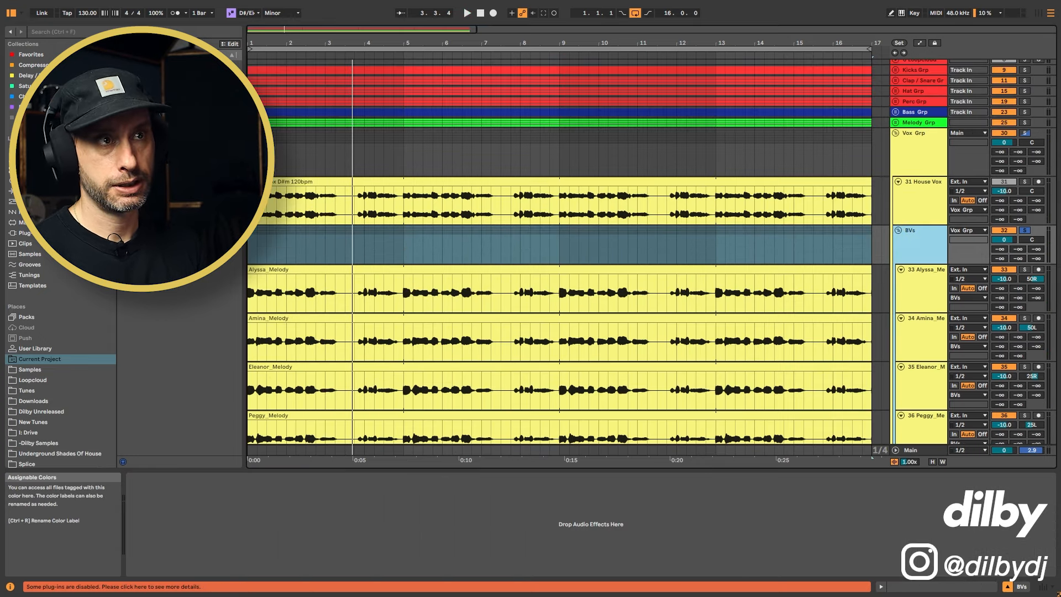
click(26, 106)
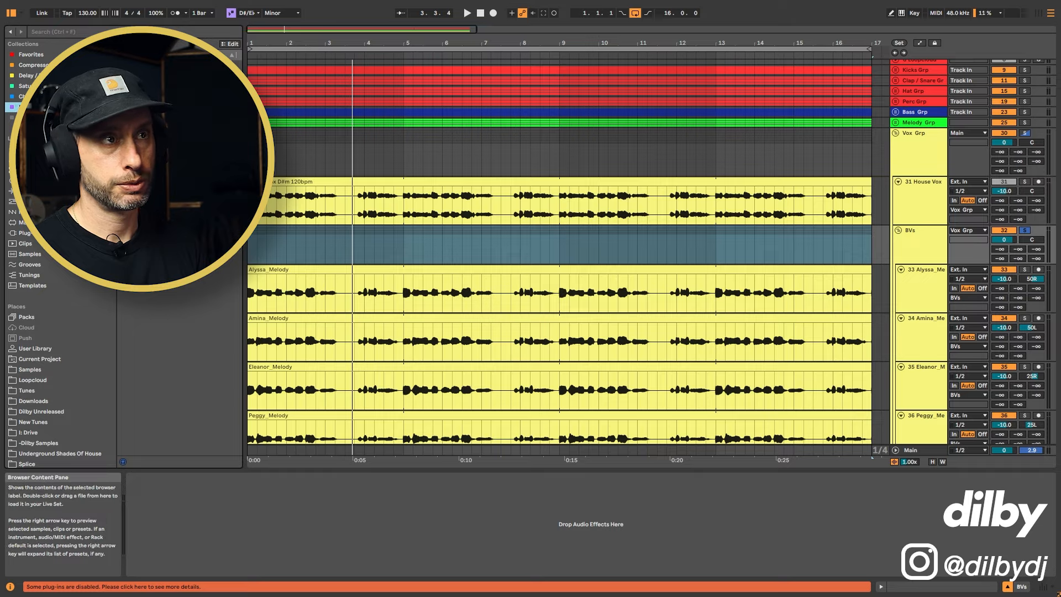
click(354, 236)
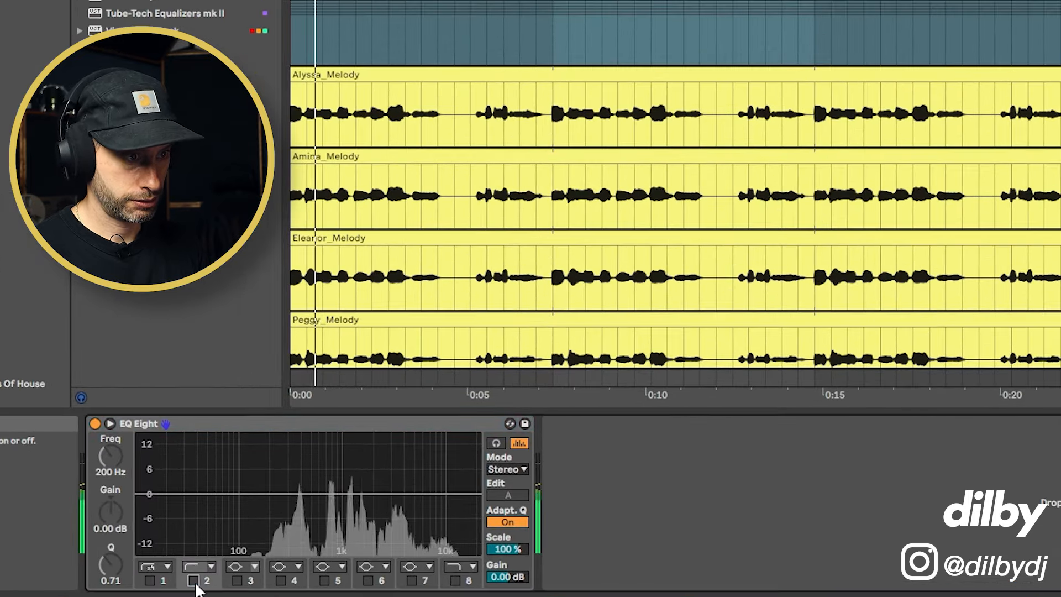
click(193, 580)
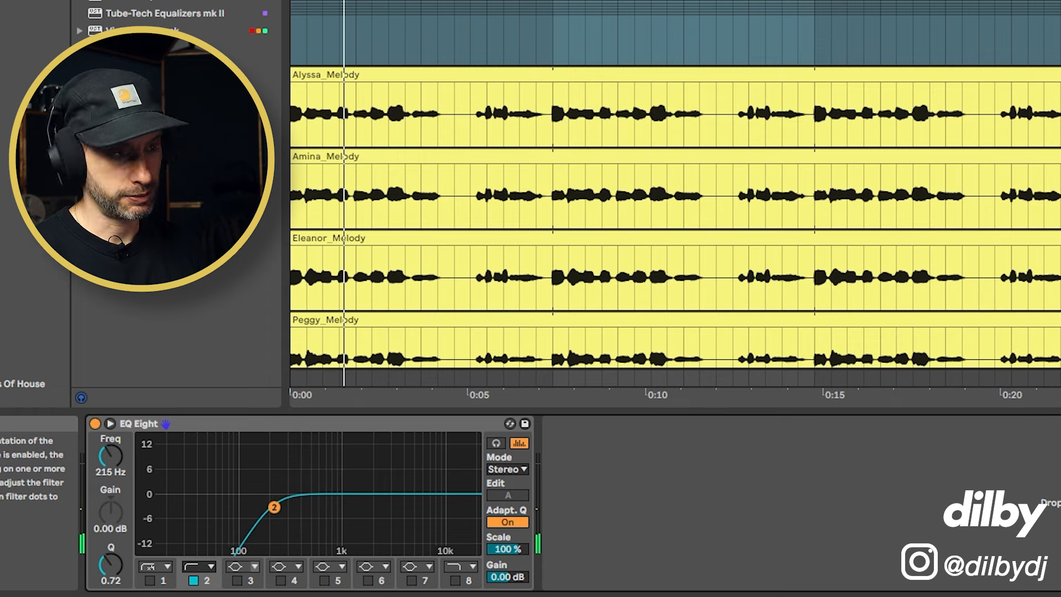
Add Glue Compressor after the BVs group's EQ, with threshold -27.3 dB and makeup 2.54 dB, and audition it.
click(33, 3)
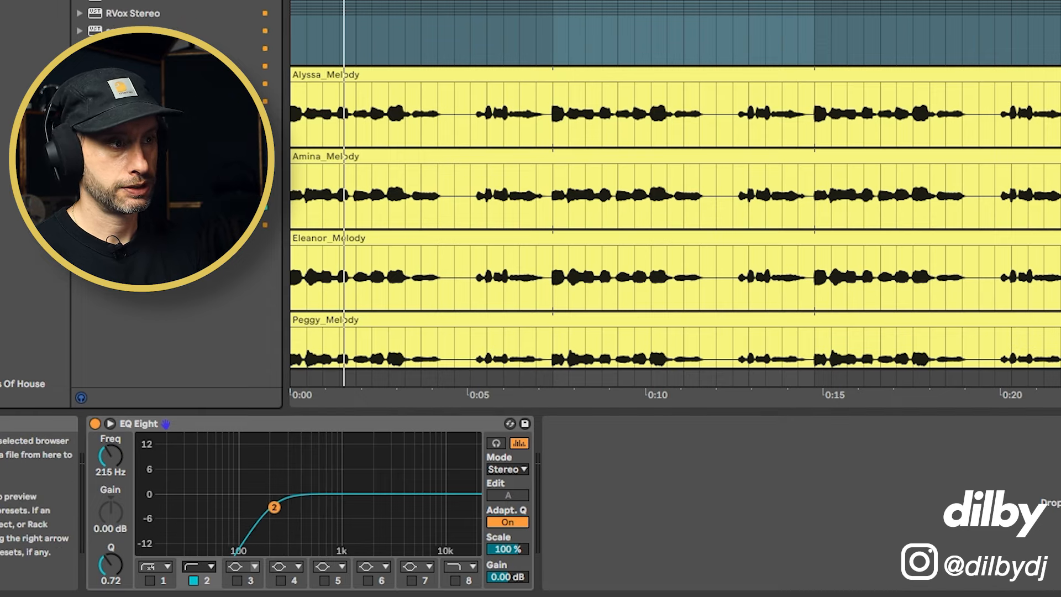
drag(138, 3, 663, 469)
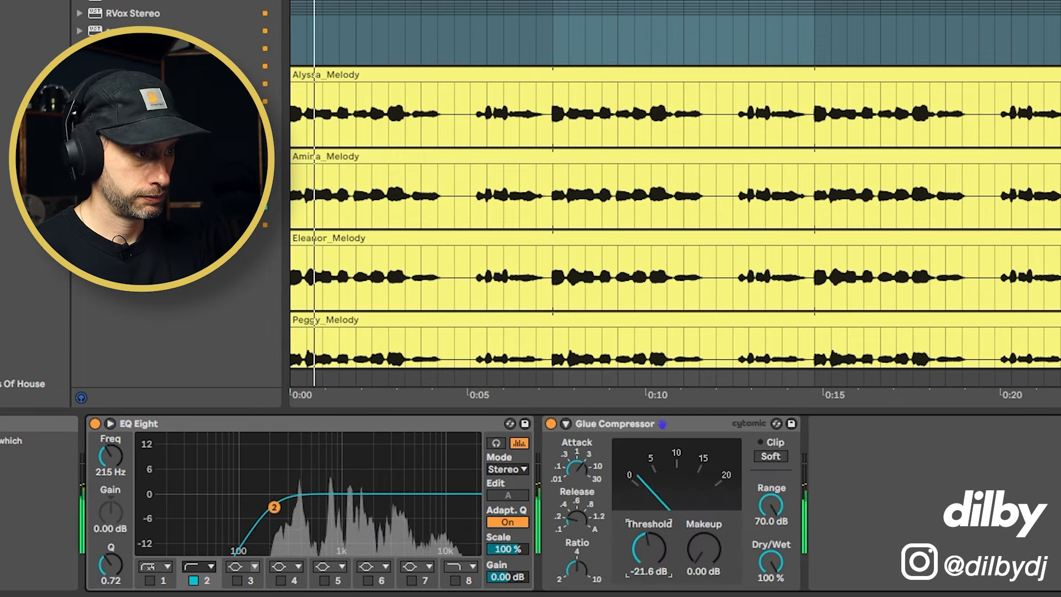
drag(649, 549, 649, 561)
drag(713, 558, 673, 533)
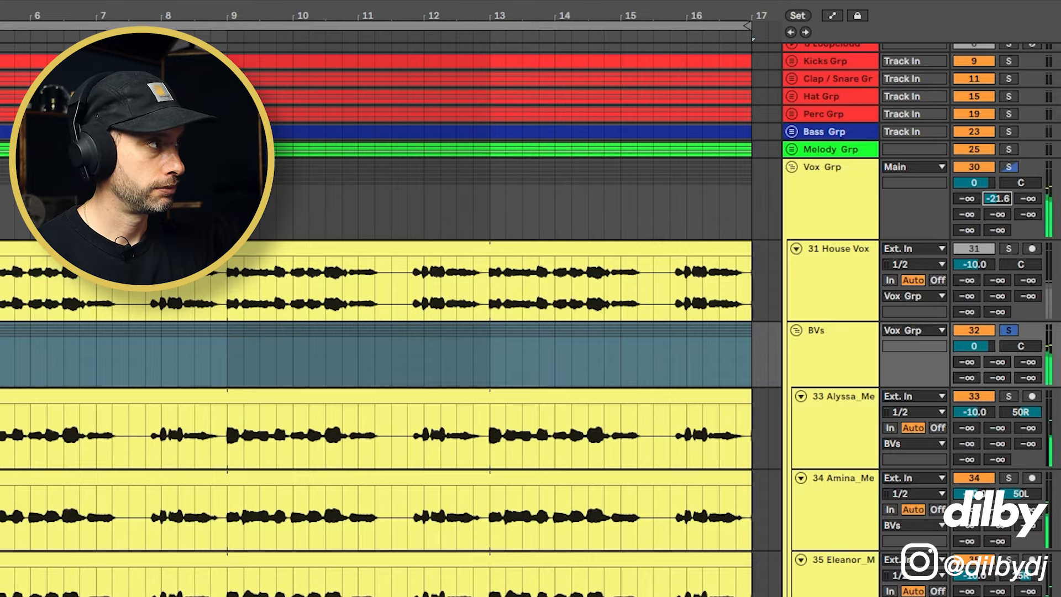
key(space)
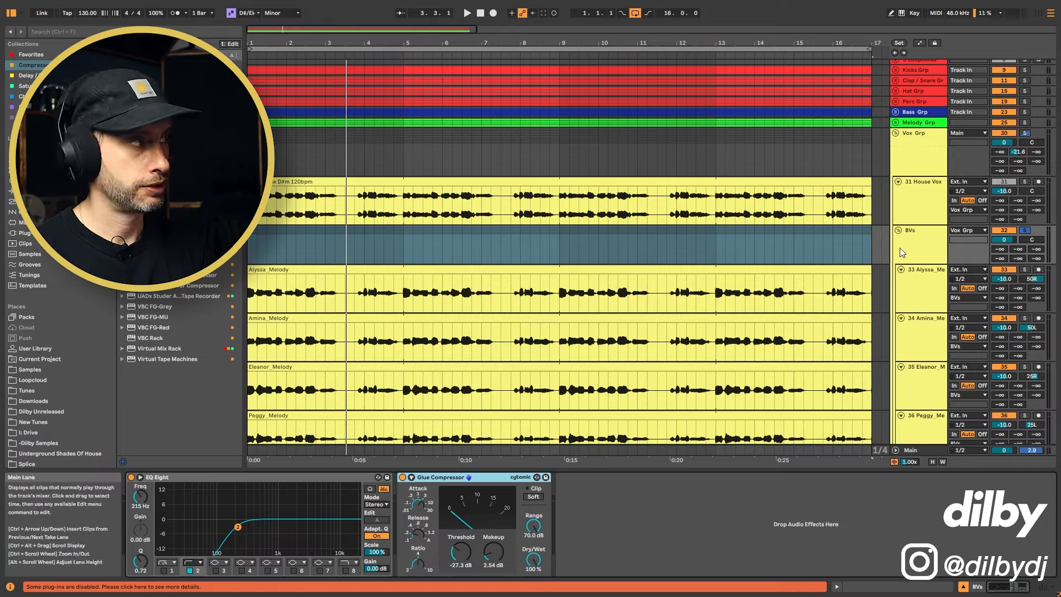
Add a Delay after the BVs group's Glue Compressor with 9% feedback and 21% dry/wet, and audition it.
click(812, 364)
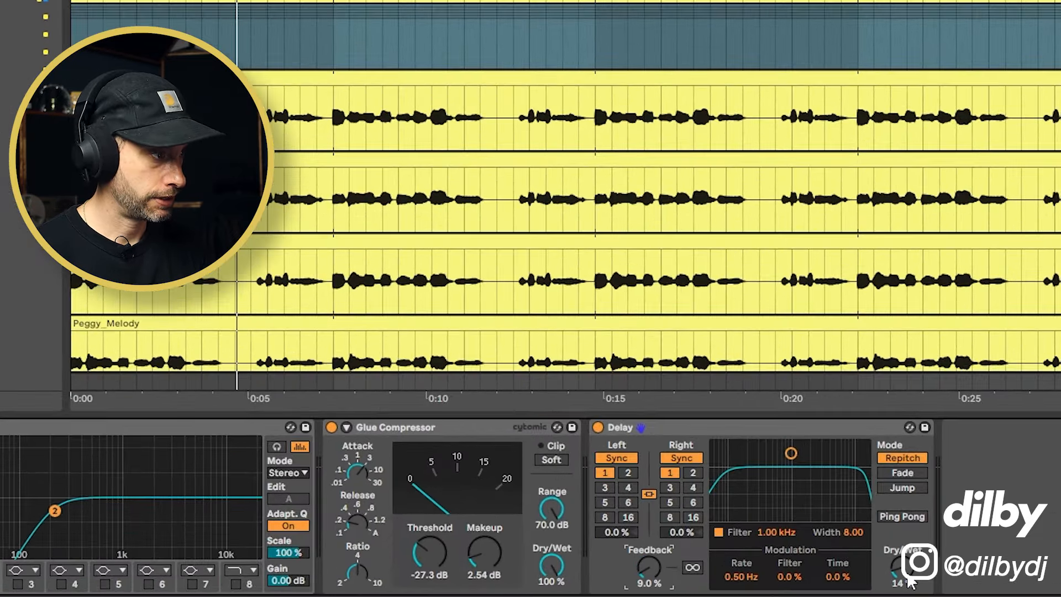
drag(909, 583, 909, 574)
key(space)
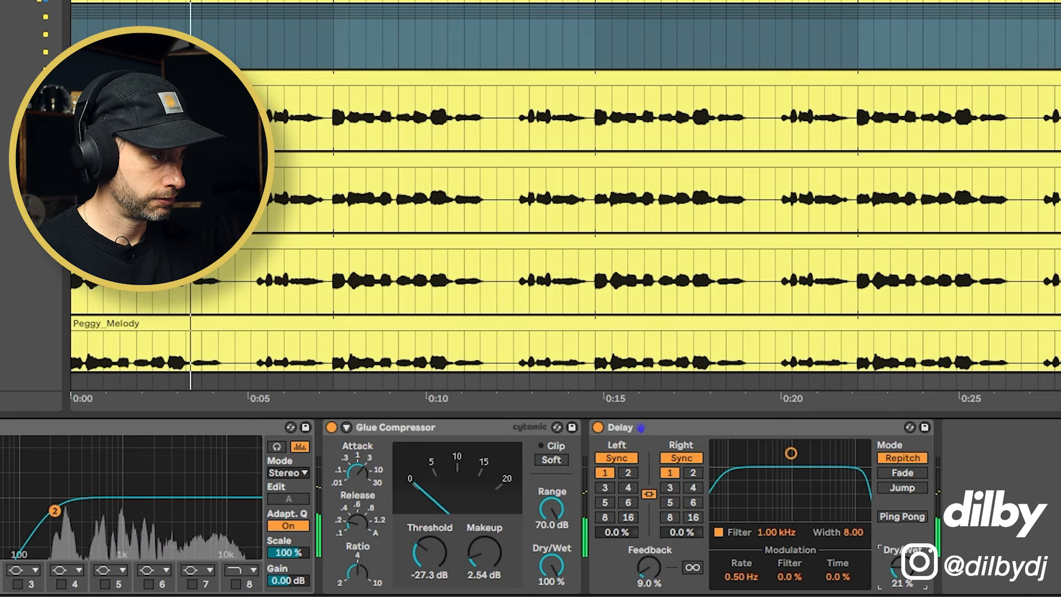
key(space)
Offset the Delay's left time by 1.3% and its right time by -1.3%, and play the backing vocals.
drag(616, 533, 616, 529)
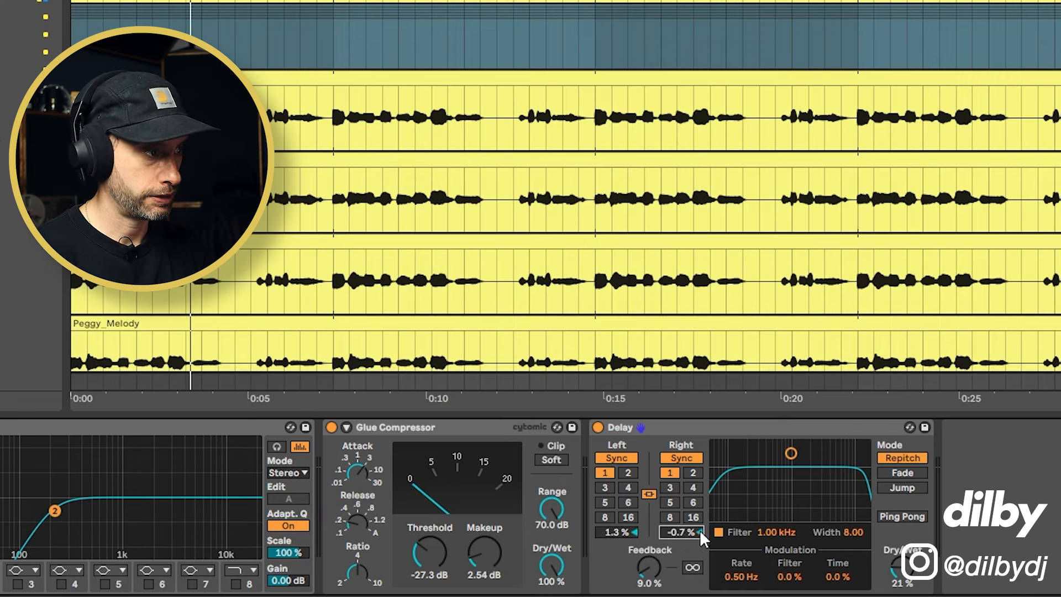
drag(700, 532, 700, 536)
key(space)
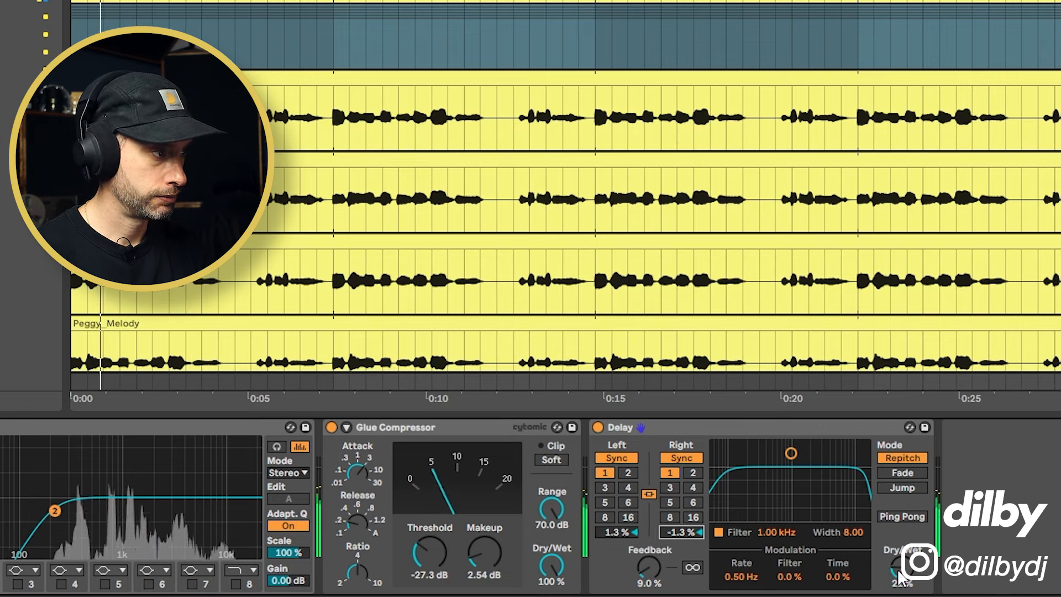
Raise the Delay's dry/wet to 26% and narrow its filter to 1.47 kHz with width 4.08.
mouse_move(902, 568)
mouse_down()
mouse_move(902, 531)
mouse_move(902, 563)
mouse_up()
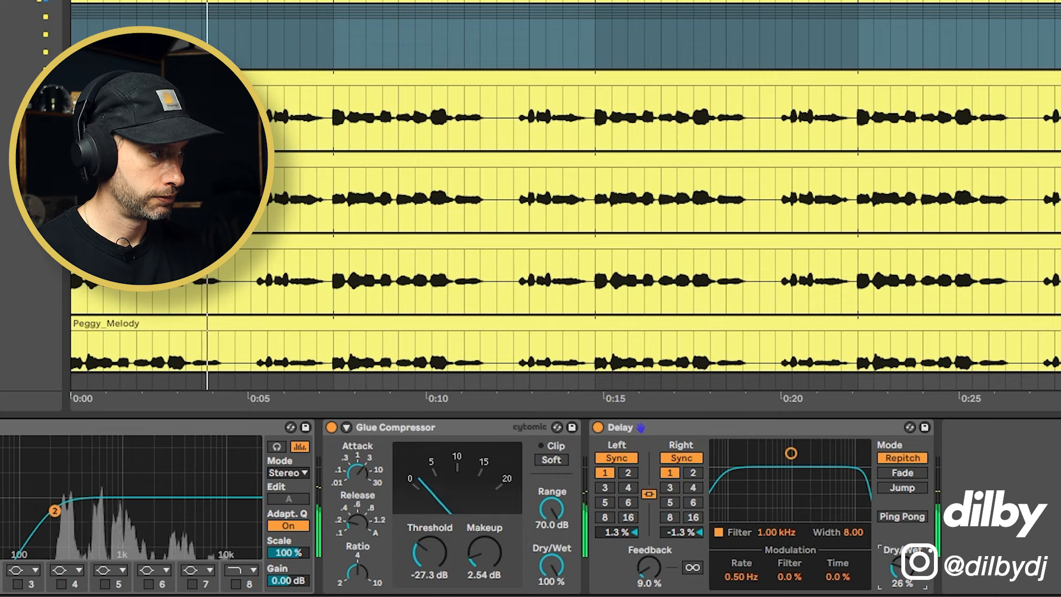
drag(791, 455, 801, 485)
key(space)
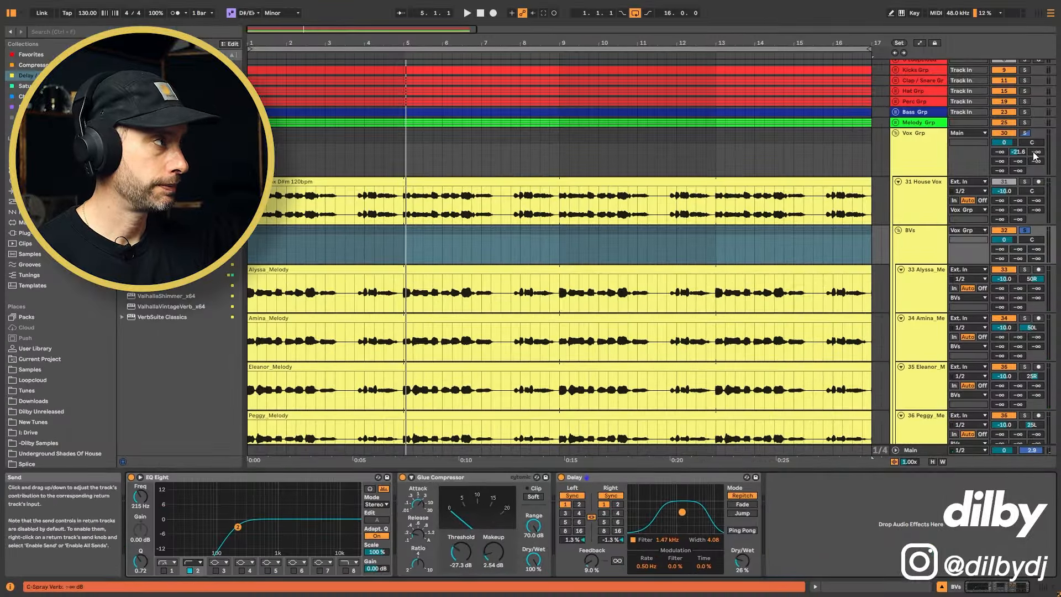
Solo House Vox together with the BVs group and bring the BVs volume up from silence to -4.9 dB during playback.
drag(1004, 240, 1004, 265)
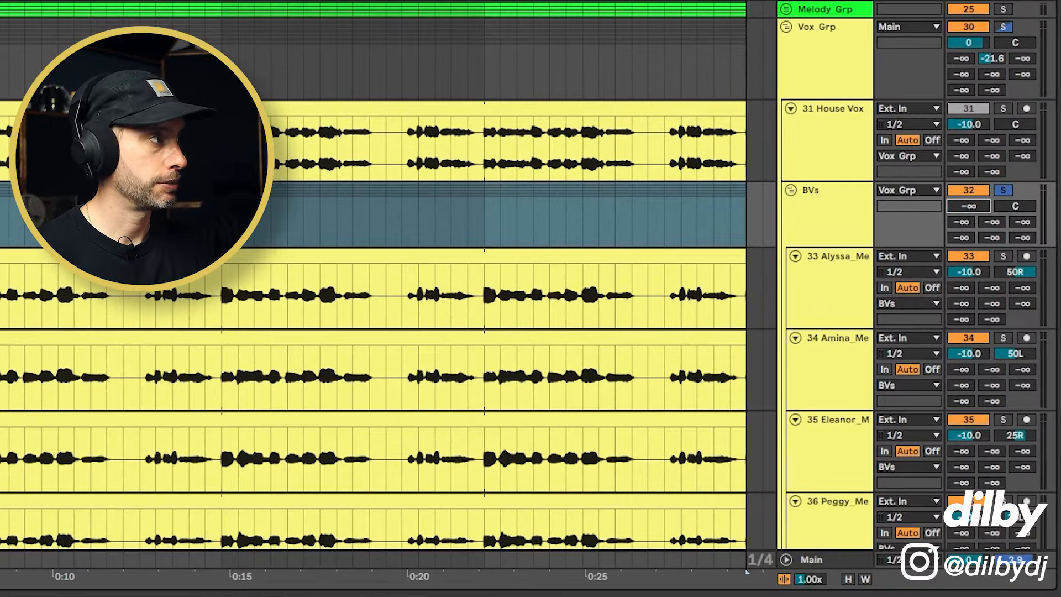
click(1001, 107)
key(space)
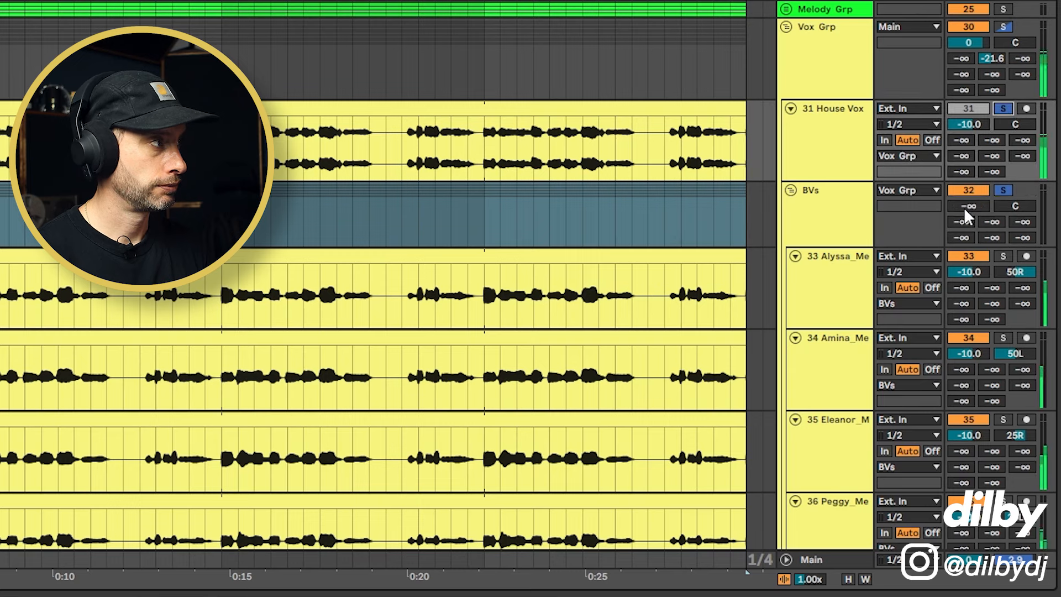
drag(963, 207, 963, 196)
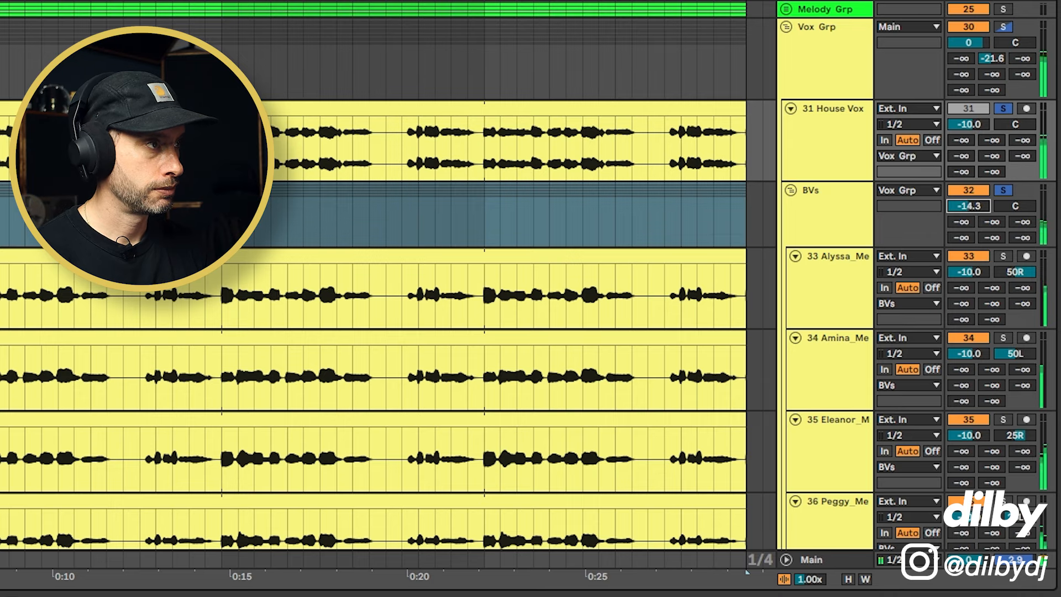
mouse_move(963, 197)
mouse_down()
mouse_move(968, 176)
mouse_move(968, 189)
mouse_up()
key(space)
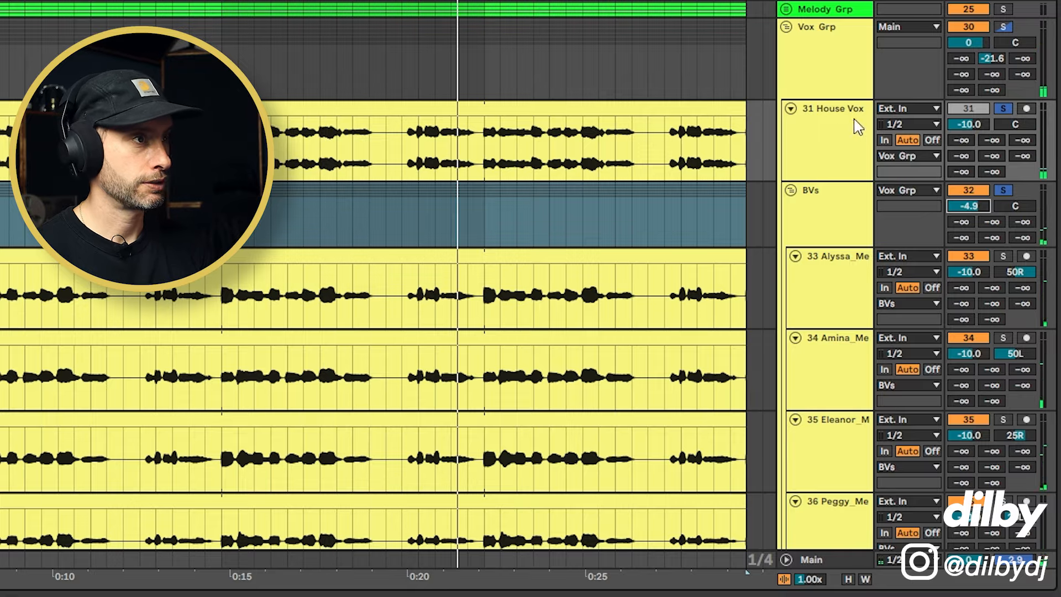
Play the full mix and compare it with the BVs group deactivated and reactivated.
click(858, 127)
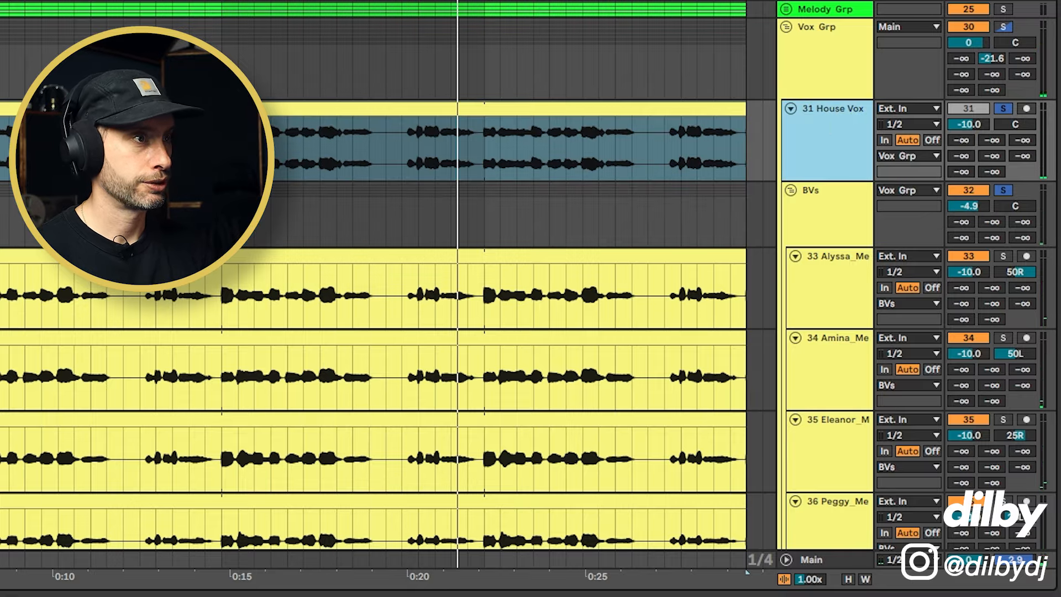
key(space)
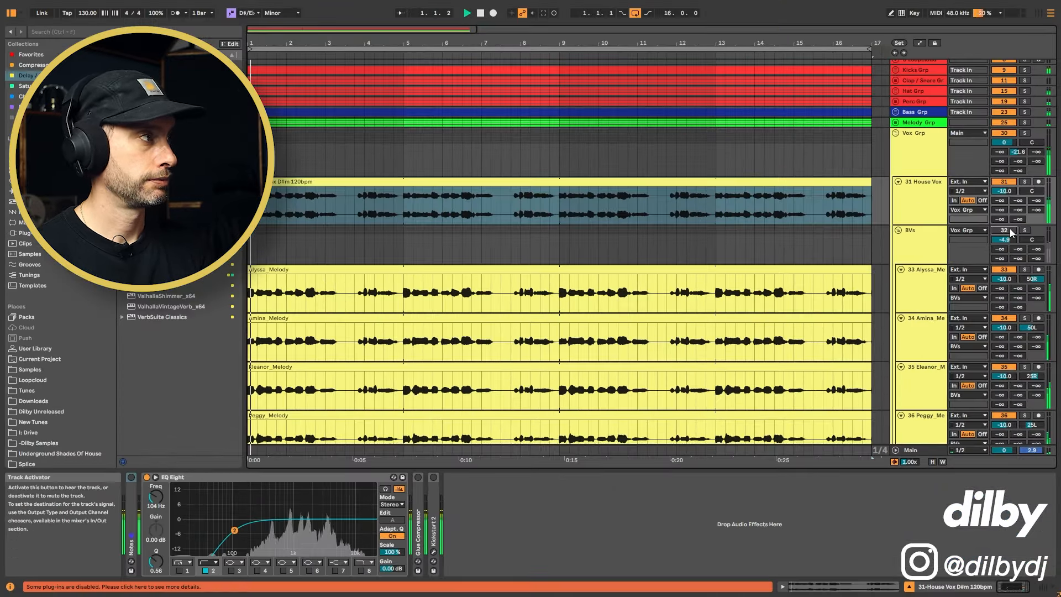
click(1004, 230)
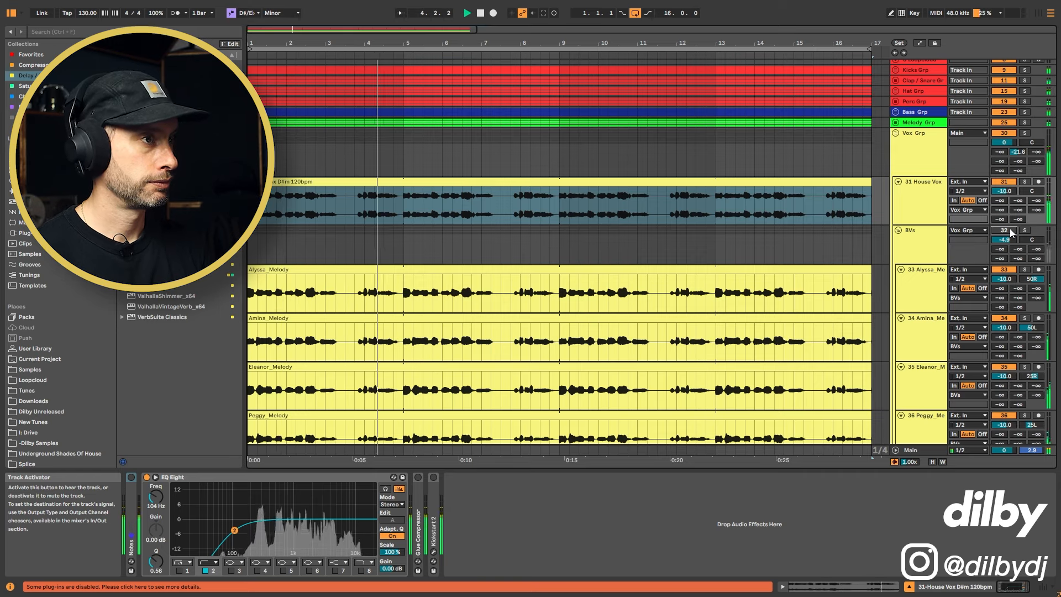
click(1004, 231)
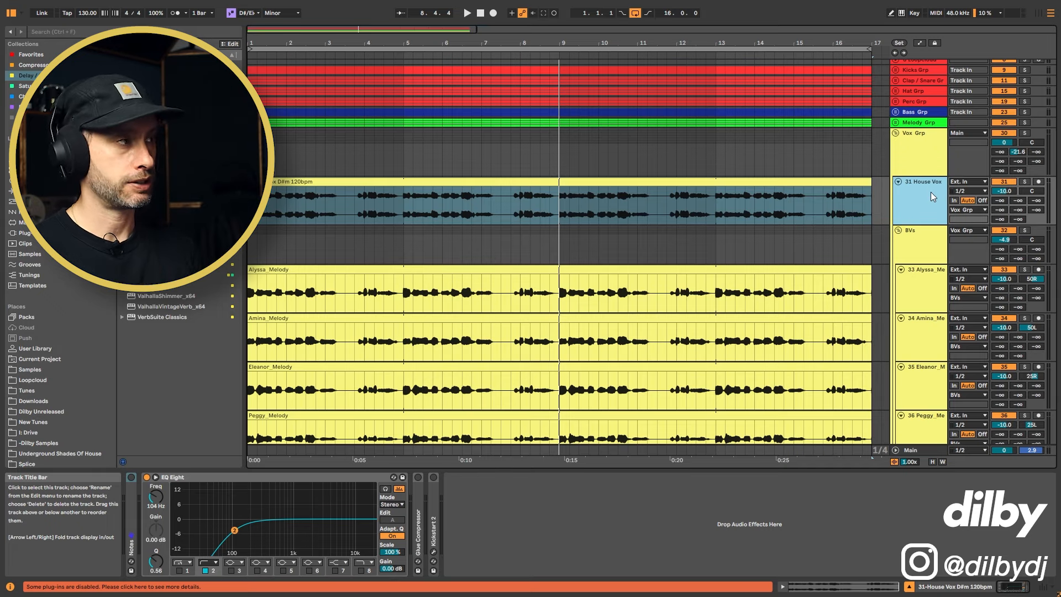
Compare House Vox soloed alone, soloed together with the BVs group, and in the full mix.
click(1024, 182)
key(space)
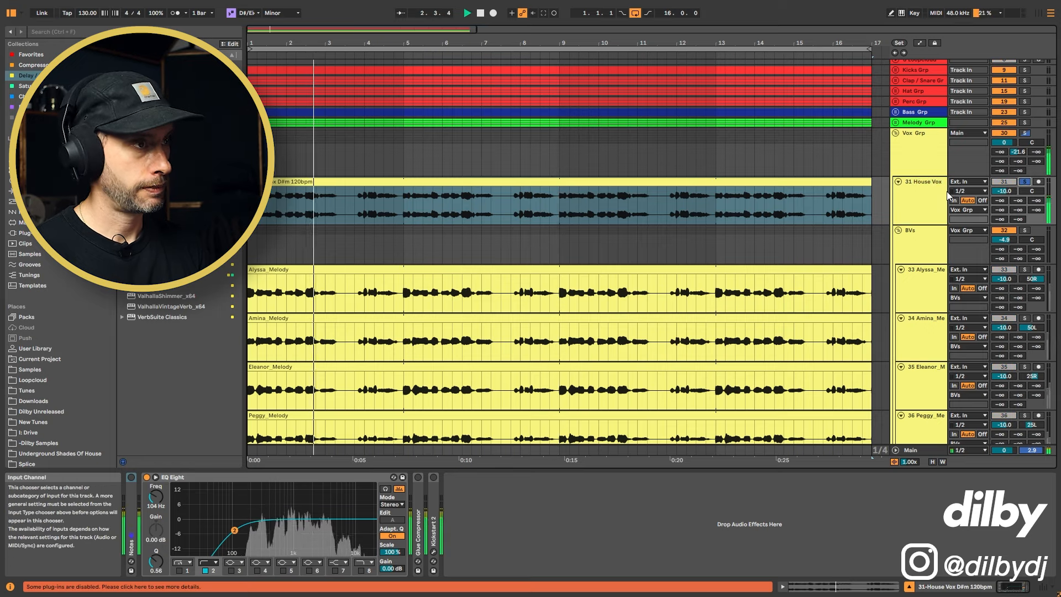
key(space)
ctrl+click(1022, 230)
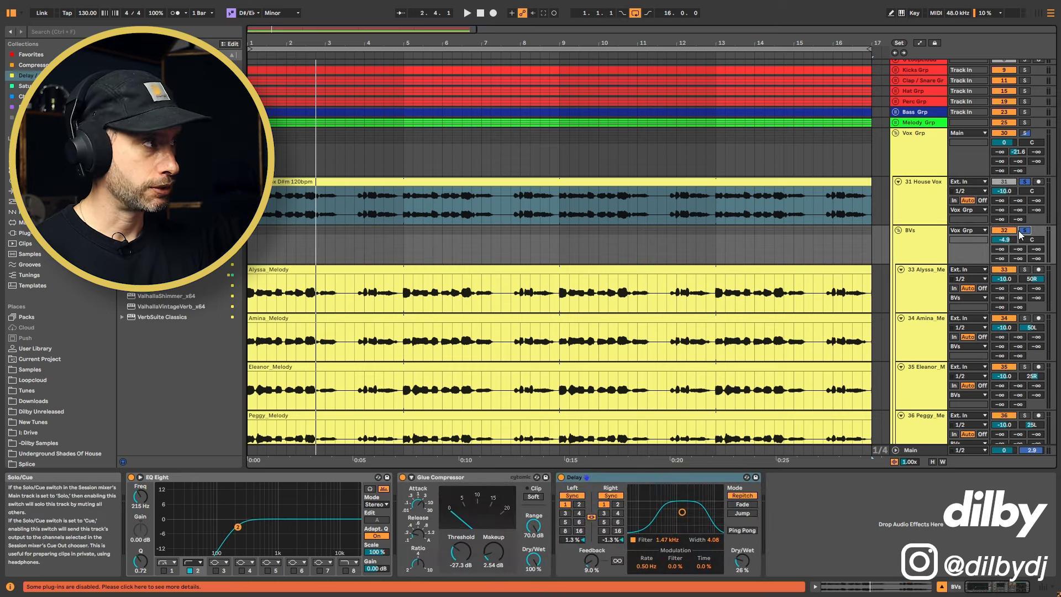
key(space)
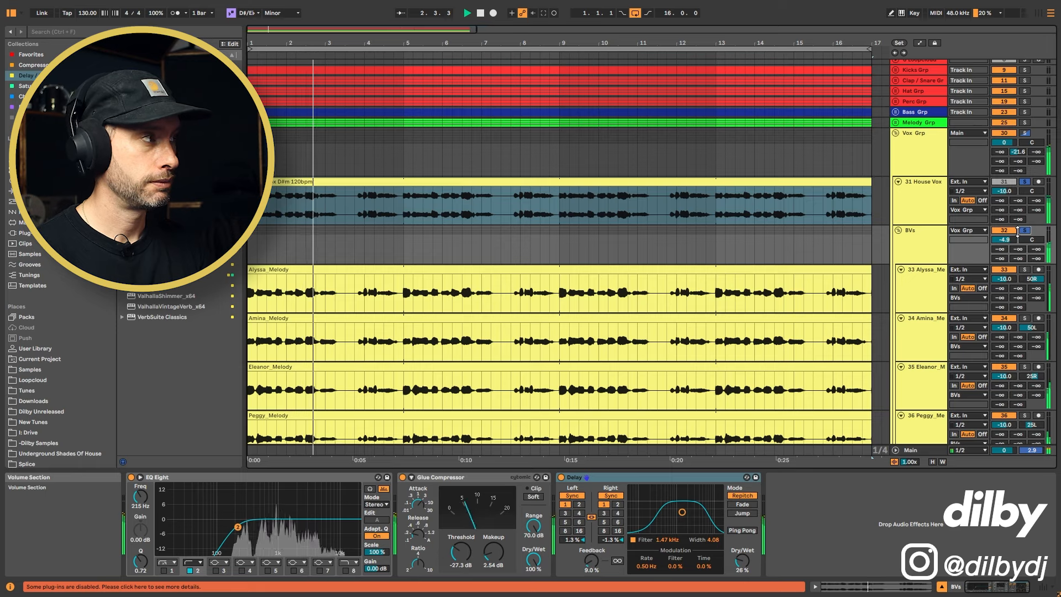
click(1025, 230)
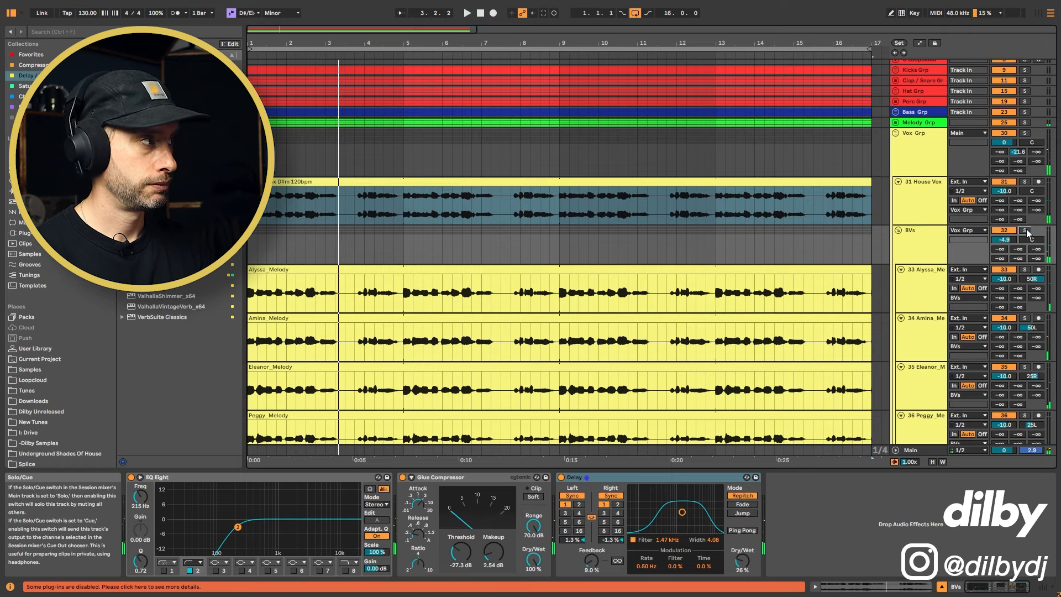
key(space)
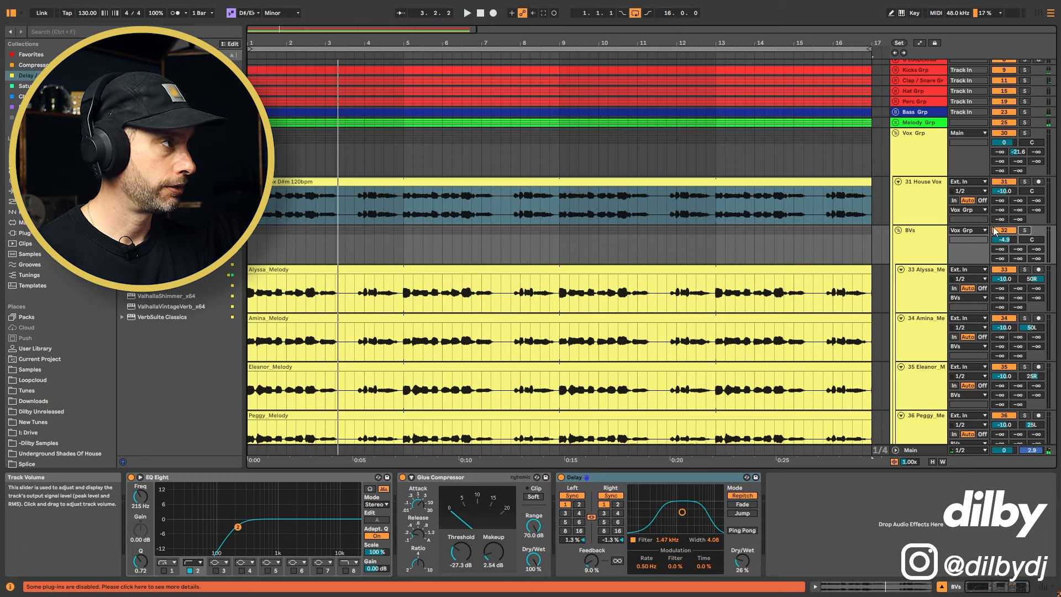
Set the House Vox send to the D-Dot 8 Ping Pong return to -27.0 dB while listening.
drag(1001, 209, 1001, 207)
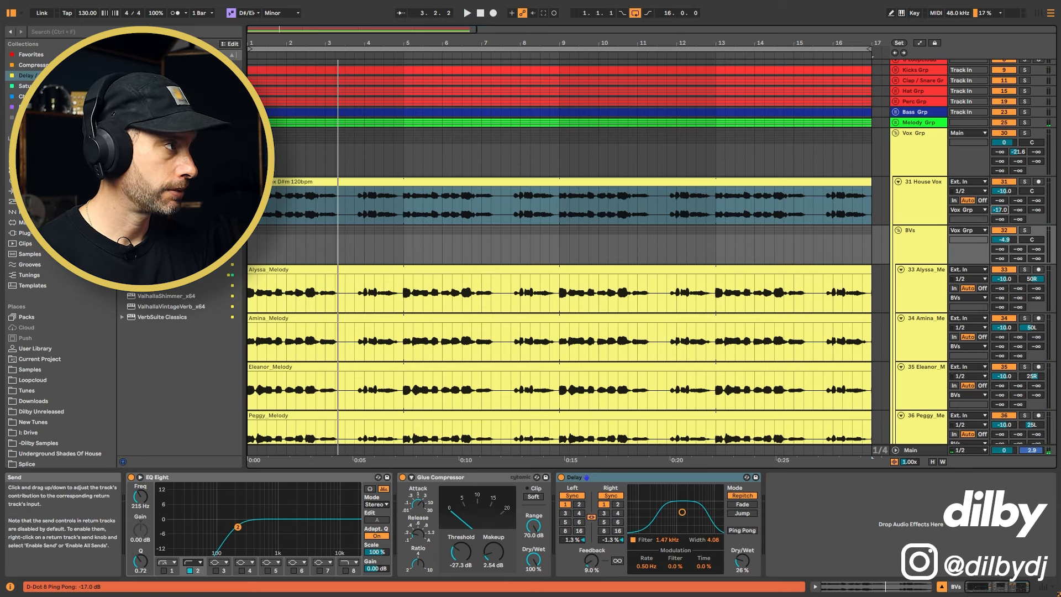
key(space)
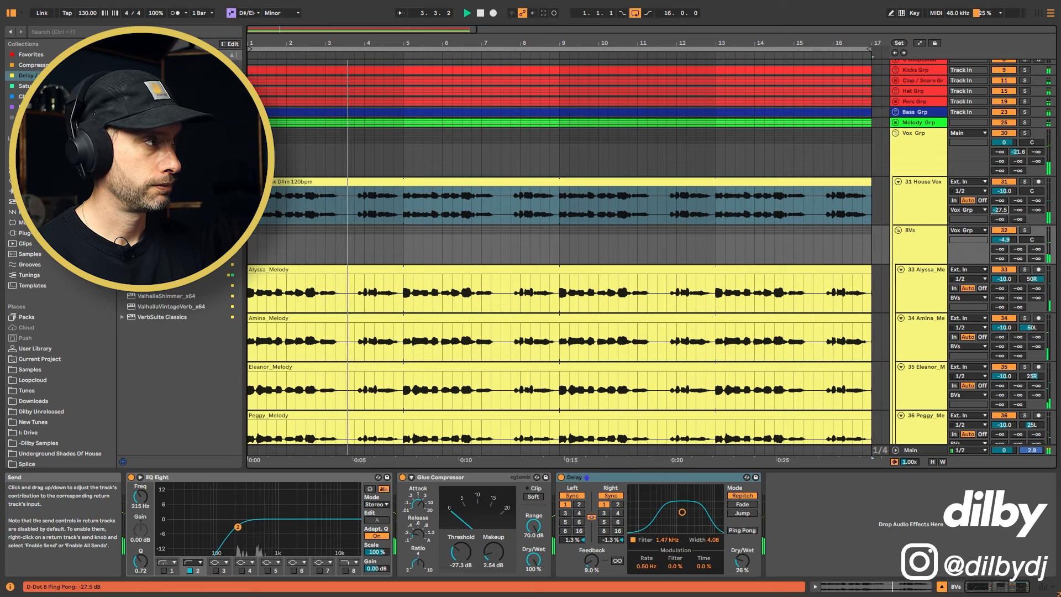
drag(1000, 209, 1000, 208)
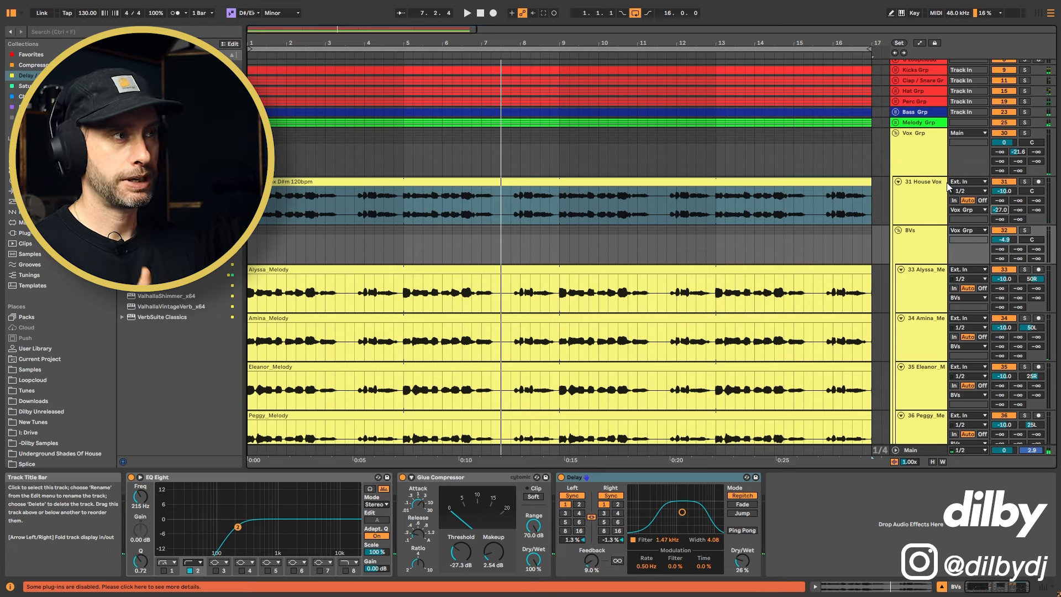
Audition the House Vox track in the Vox Male group, first soloed and then in the full mix.
click(916, 154)
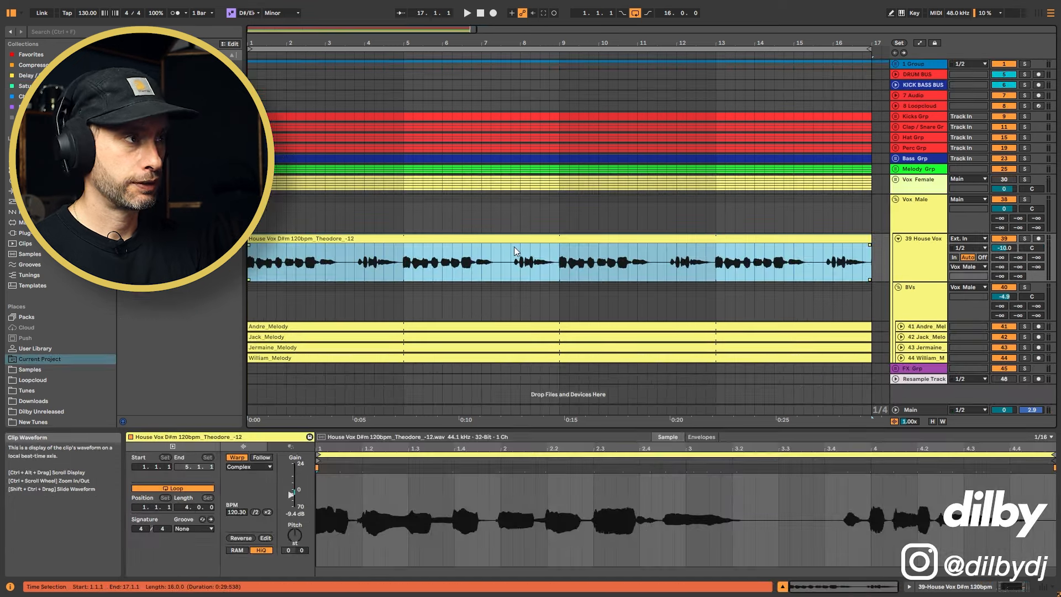
click(1025, 238)
key(space)
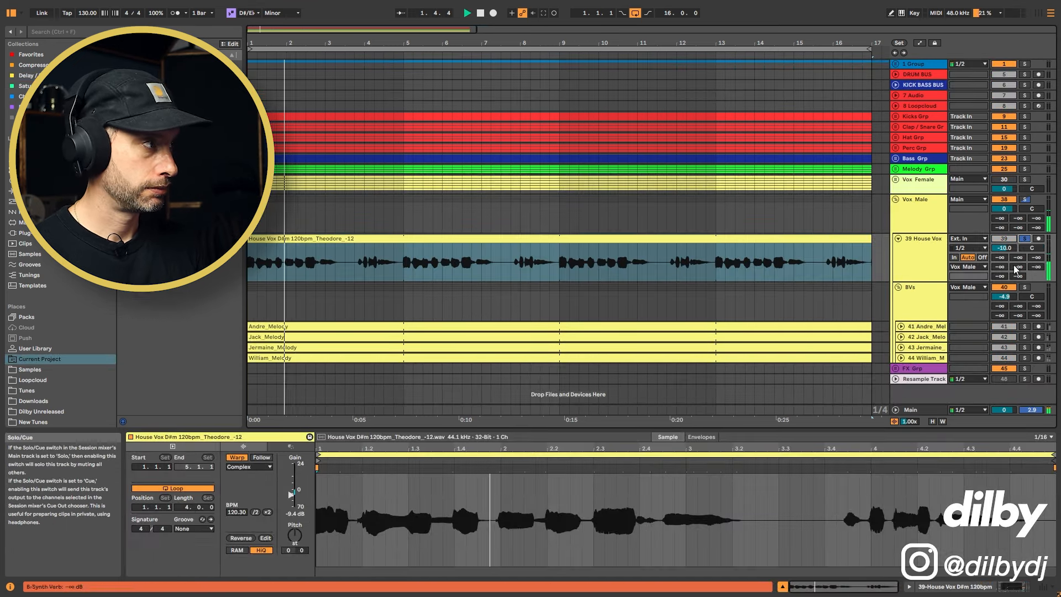
click(1025, 239)
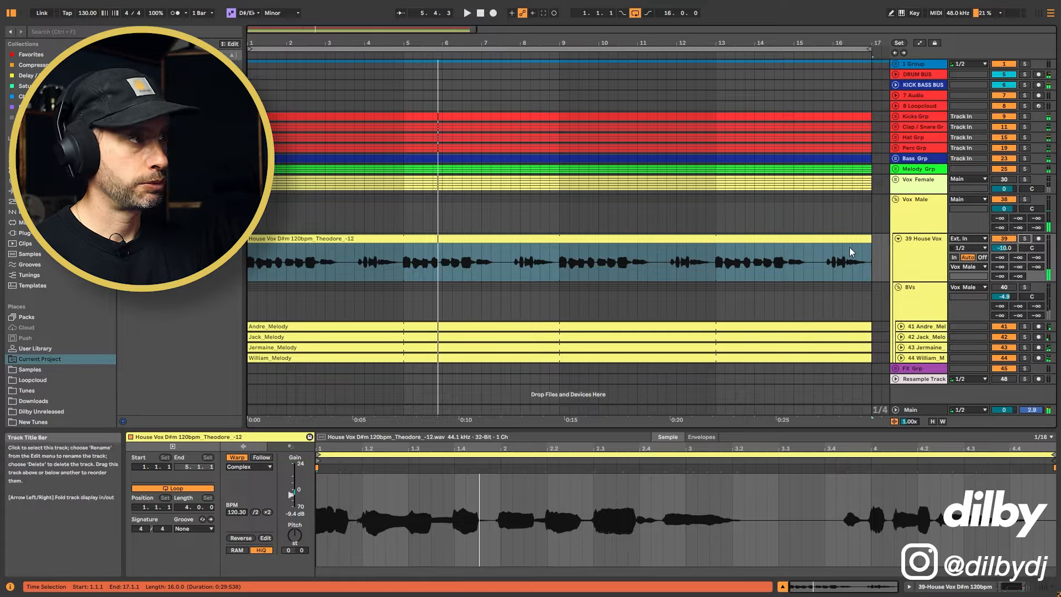
Raise the male House Vox clip's gain to -6.3 dB and play it in the mix.
click(731, 243)
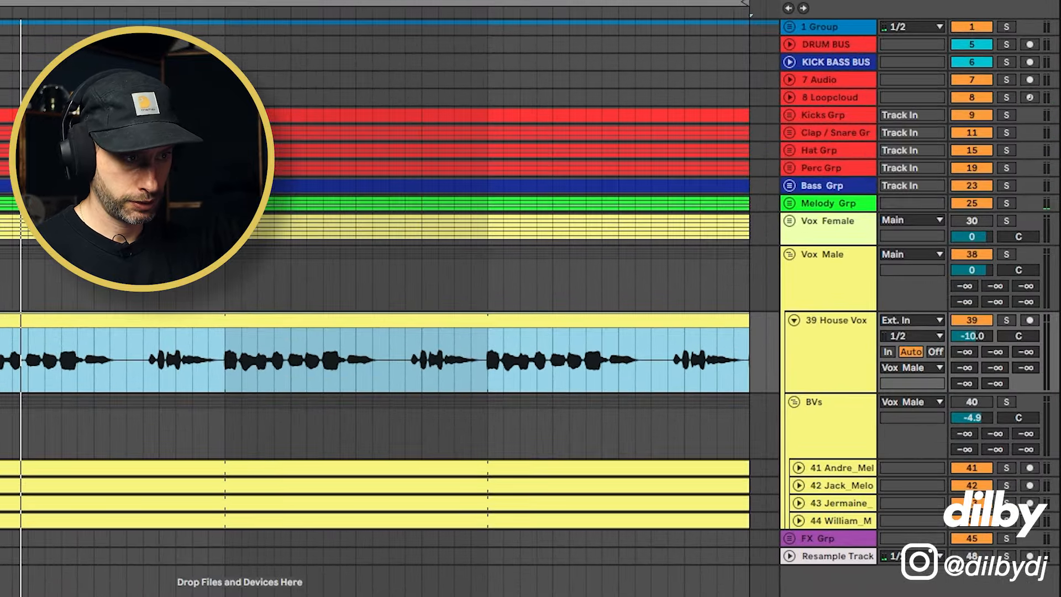
drag(292, 496, 292, 494)
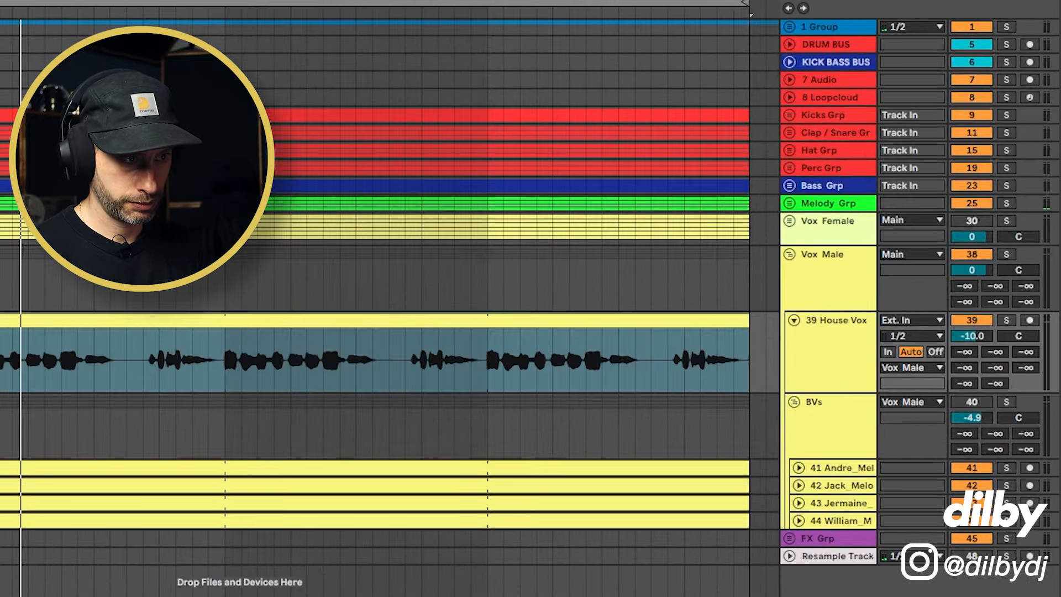
key(space)
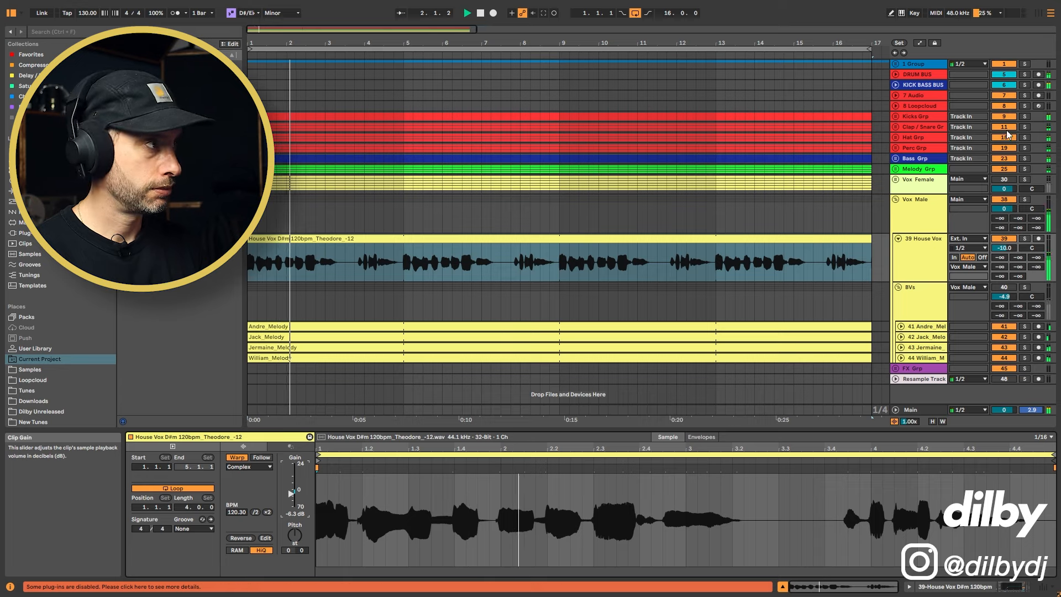
In the male House Vox EQ Eight, raise the low cut frequency and boost band 5 by 2.60 dB at 3.75 kHz.
click(926, 243)
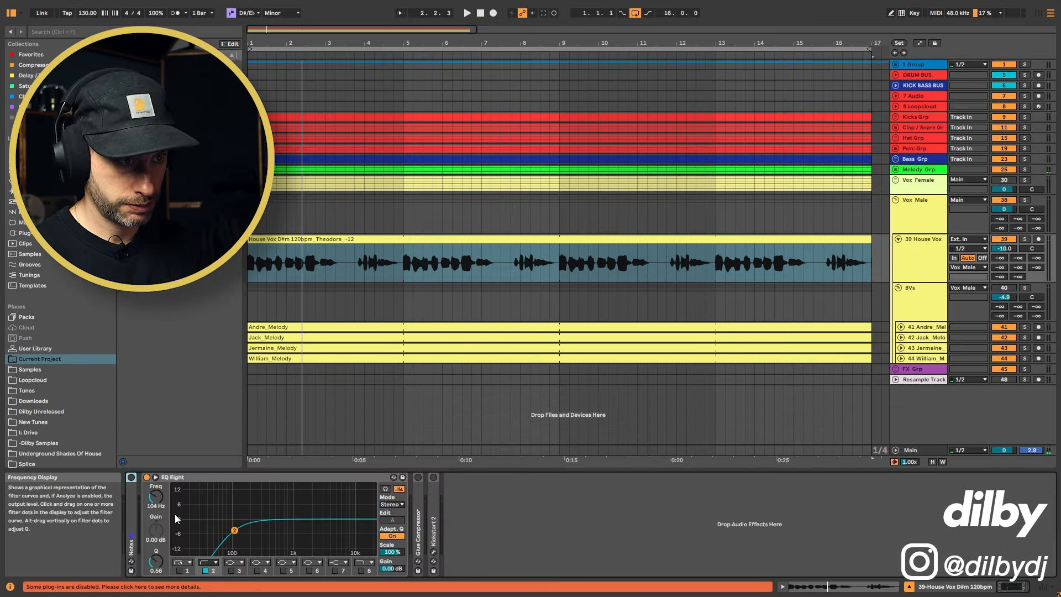
key(space)
drag(156, 497, 155, 492)
key(space)
click(283, 570)
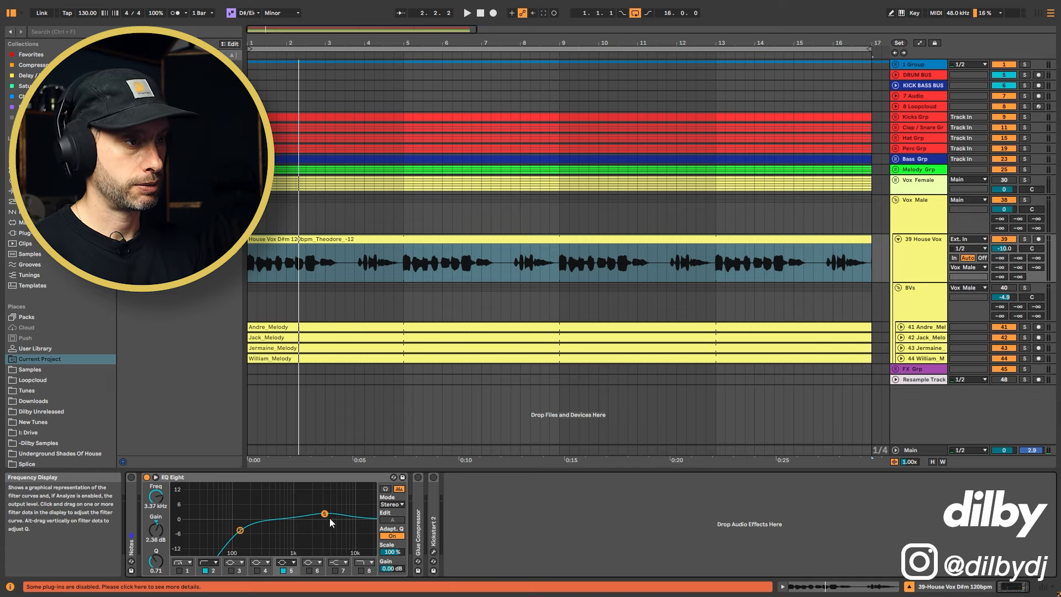
key(space)
drag(325, 515, 327, 512)
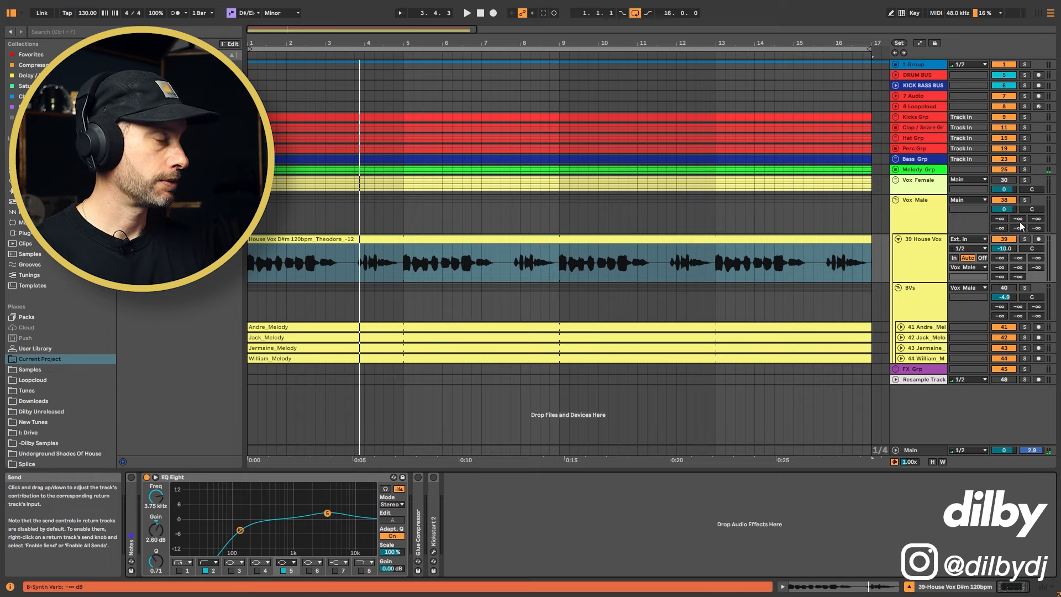
Set the Vox Male group's send to the B-Synth Verb return to -20.3 dB and audition it.
drag(1019, 220, 1020, 188)
key(space)
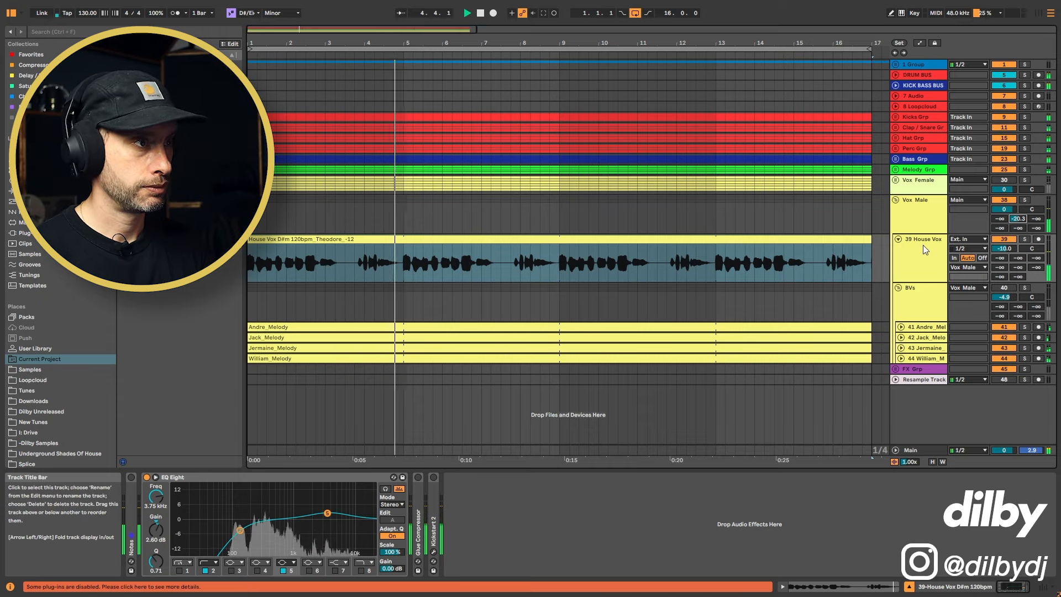
click(704, 239)
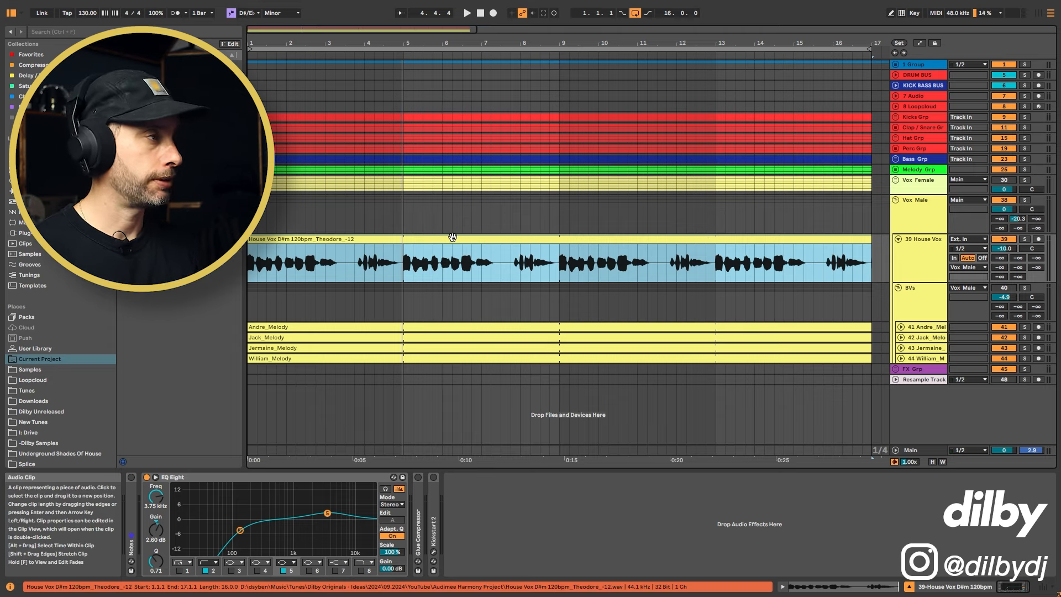
Solo the BVs group inside Vox Male and play the backing vocals on their own.
click(939, 297)
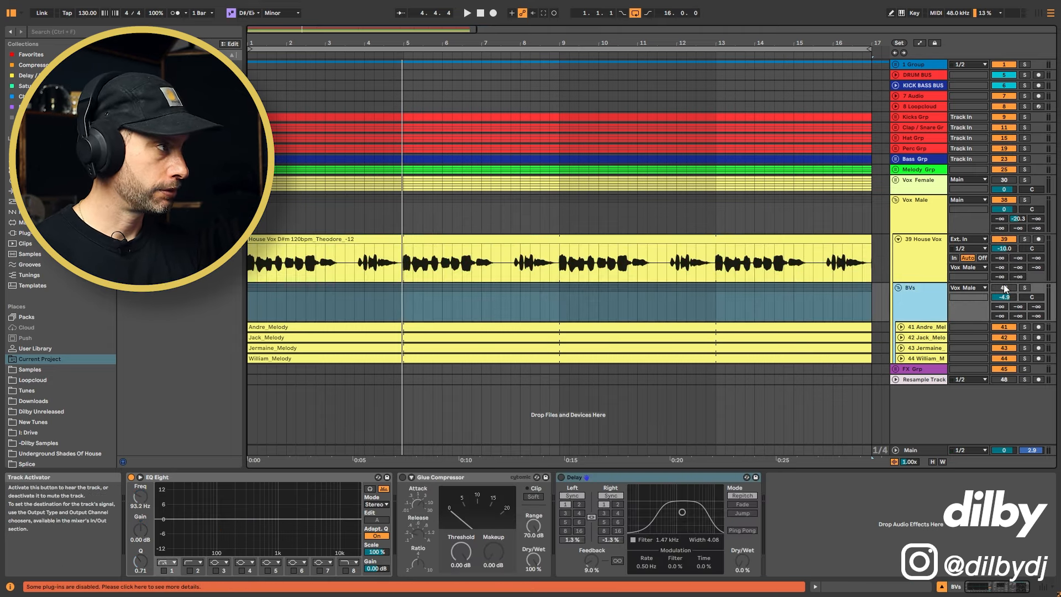
click(1025, 287)
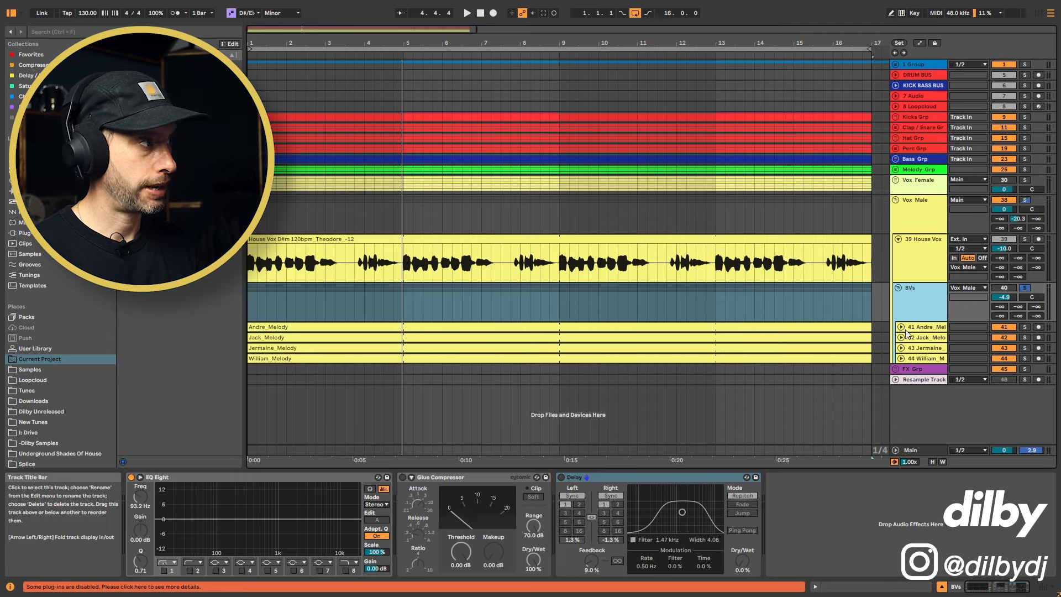
key(space)
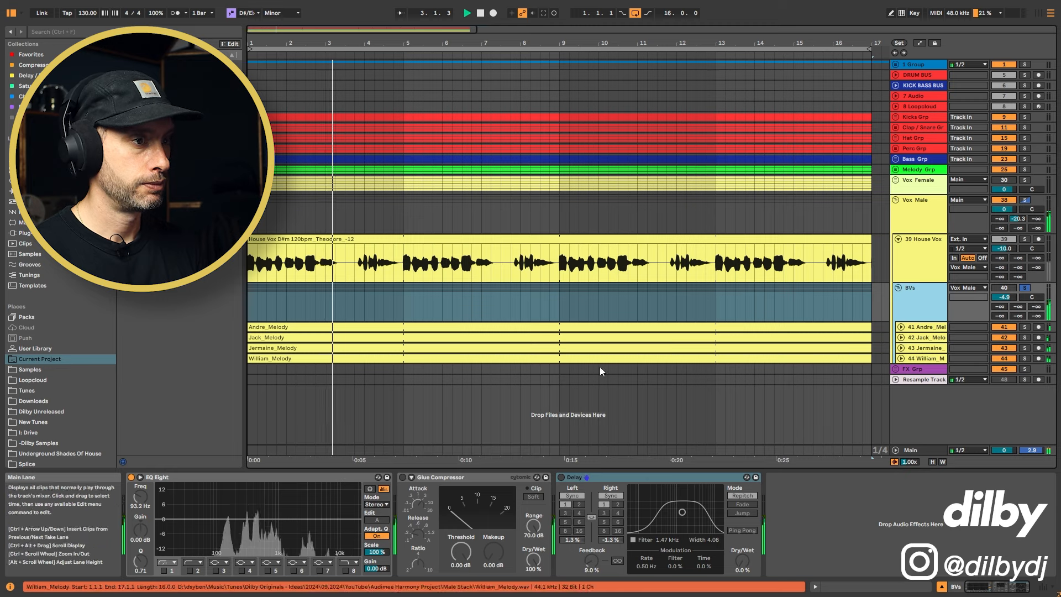
key(space)
In the male BVs group's EQ Eight, enable the band 2 low cut at 178 Hz and audition it.
click(190, 569)
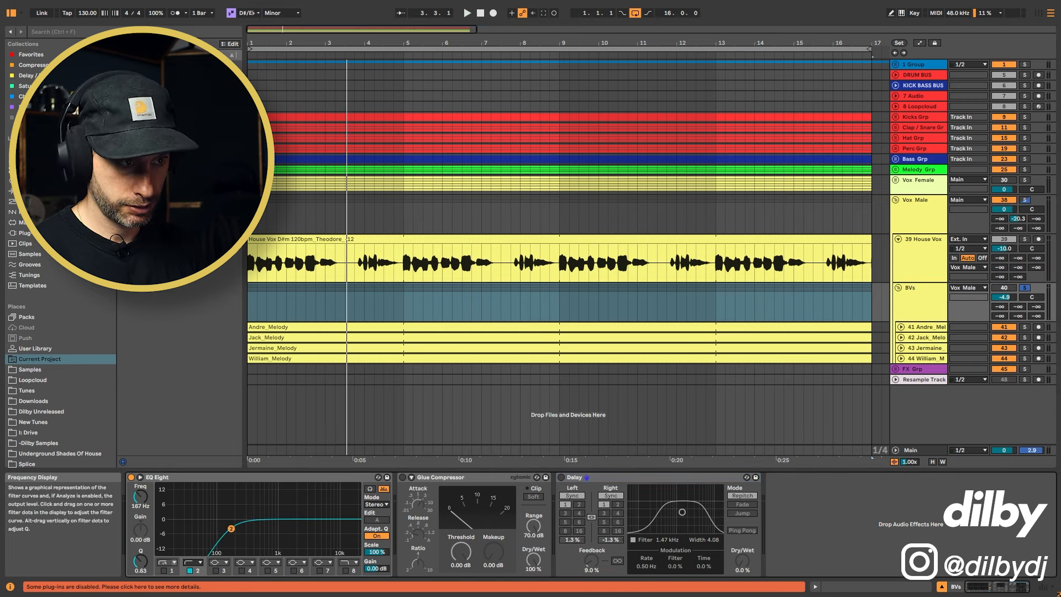
drag(232, 531, 234, 531)
key(space)
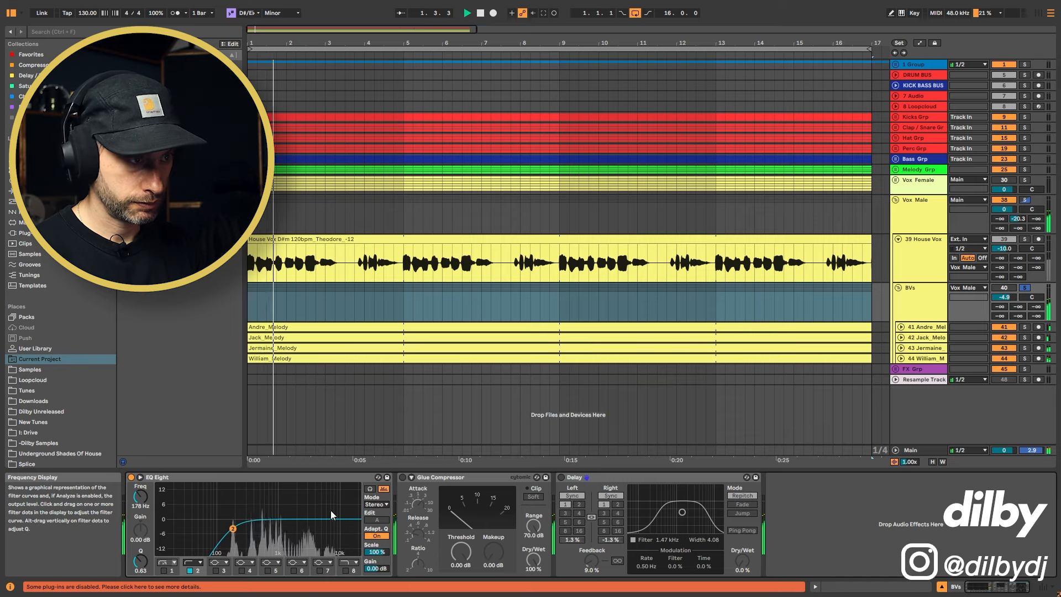
Enable the Glue Compressor on the male BVs group with threshold -29.5 dB and makeup 3.97 dB.
click(403, 477)
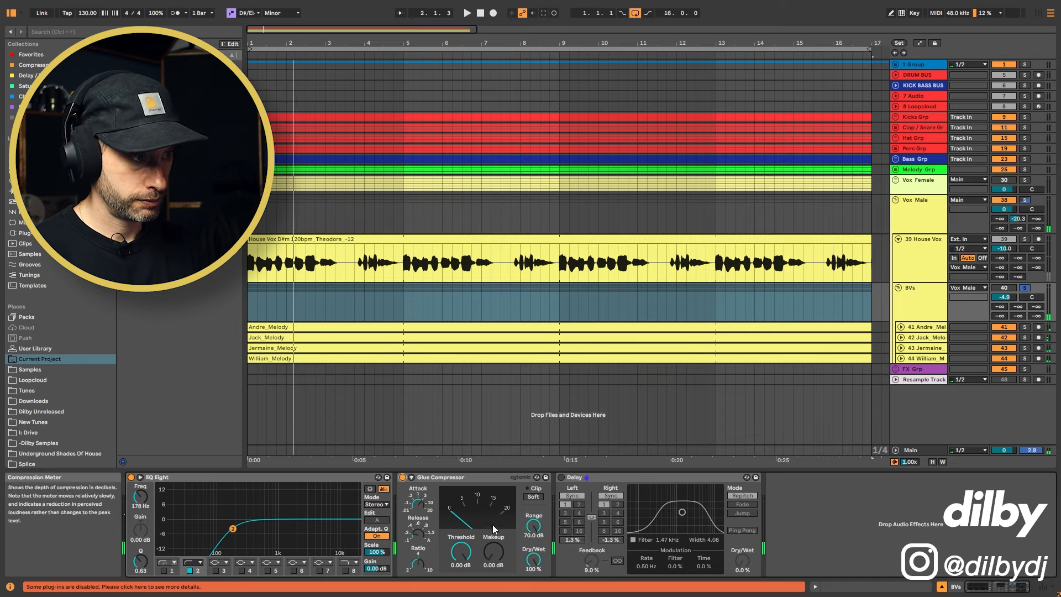
drag(472, 551, 472, 586)
drag(504, 546, 466, 556)
Enable the male BVs Delay with both channels at beat division 3, Ping Pong on and dry/wet at 23%, and audition it.
click(562, 477)
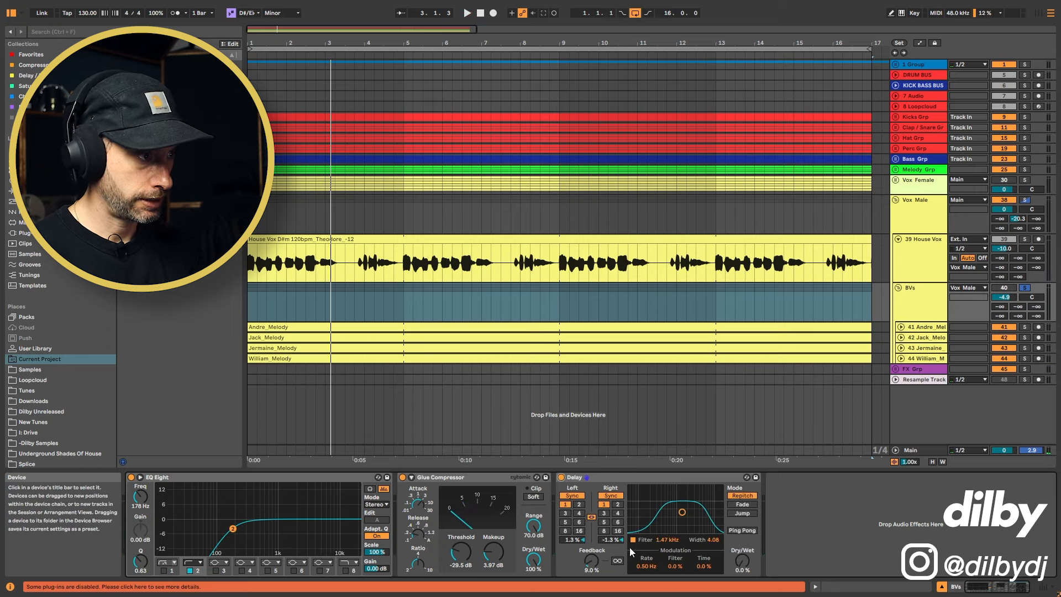
key(space)
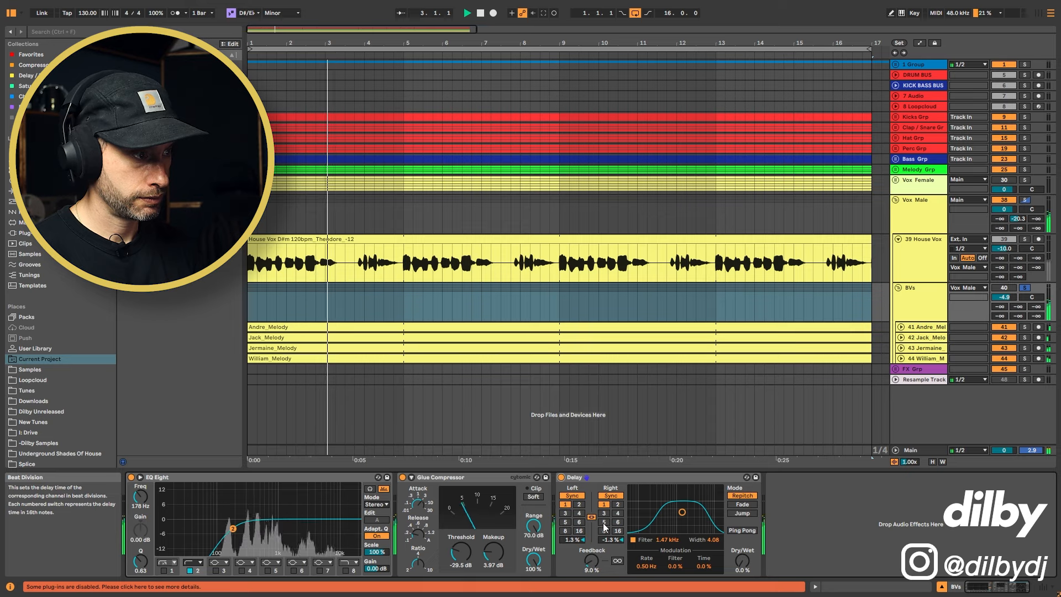
key(space)
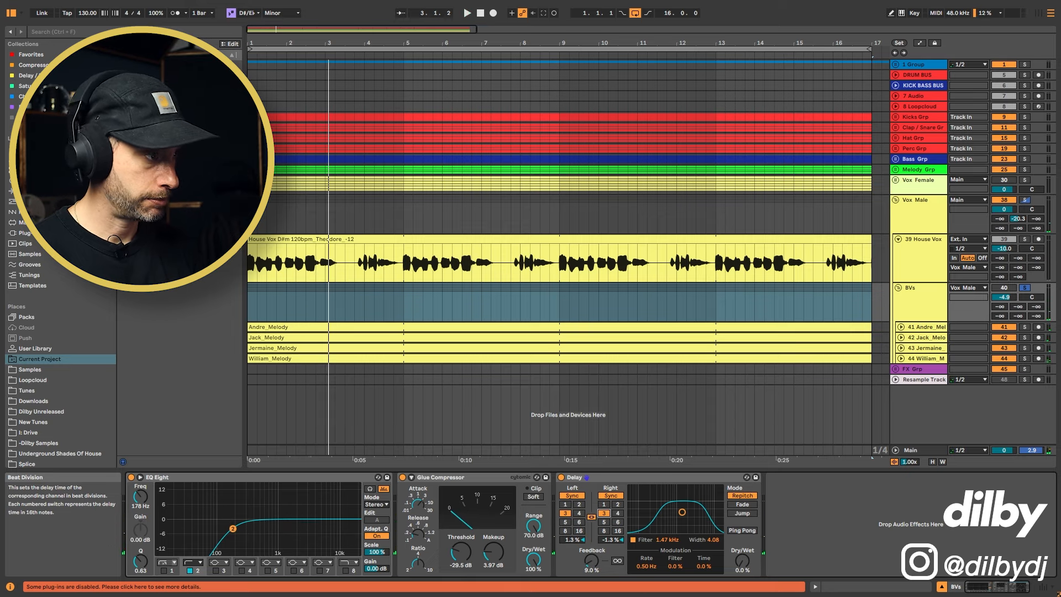
click(743, 531)
key(space)
drag(742, 560, 742, 542)
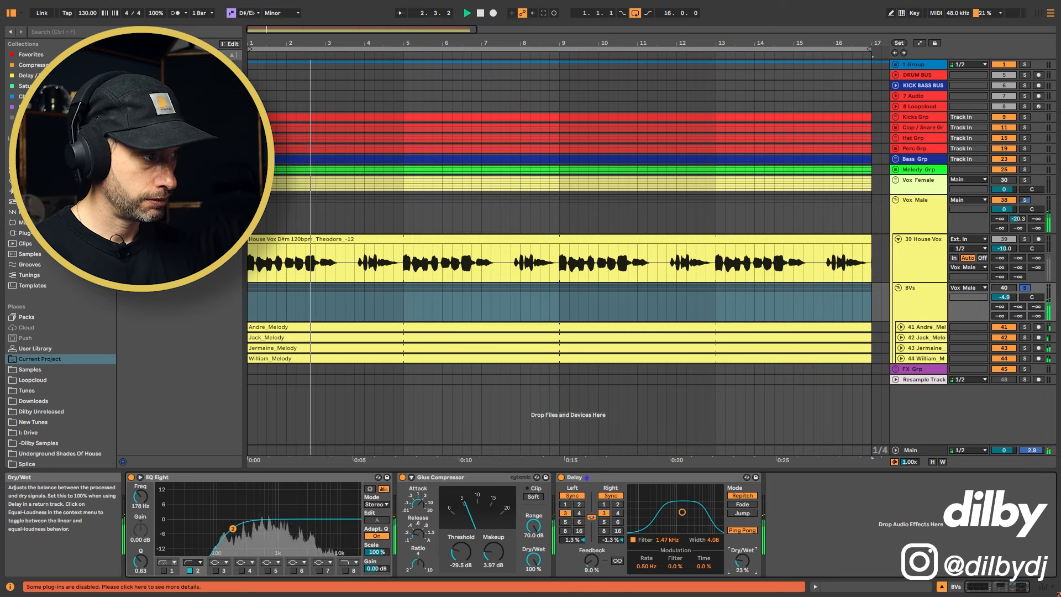
key(space)
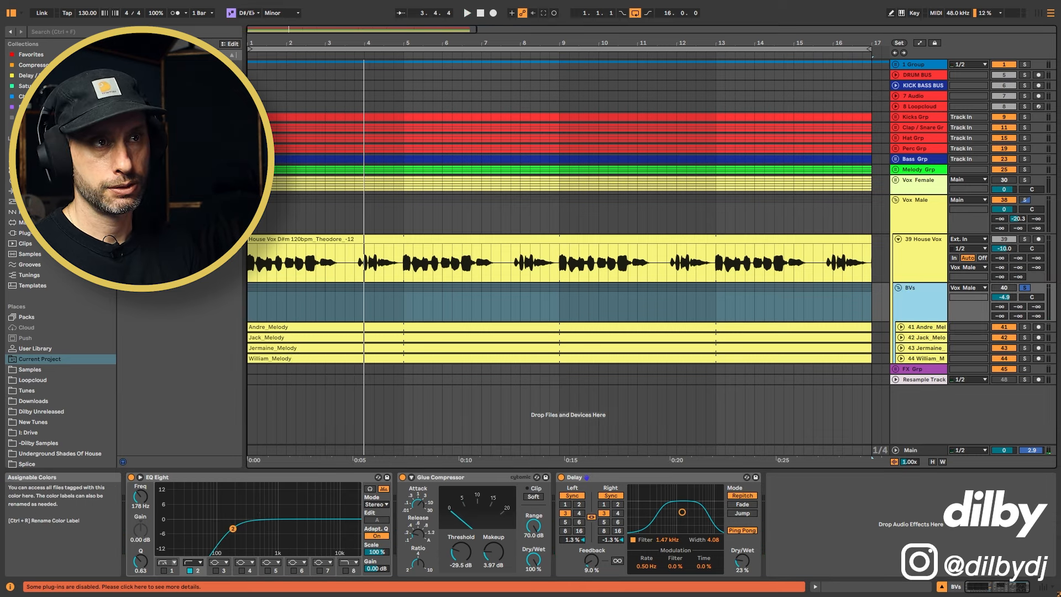
Add a Reverb with 12.3 ms predelay and raised dry/wet to the male BVs, and set the Delay's filter to 1.36 kHz, width 2.51.
click(28, 76)
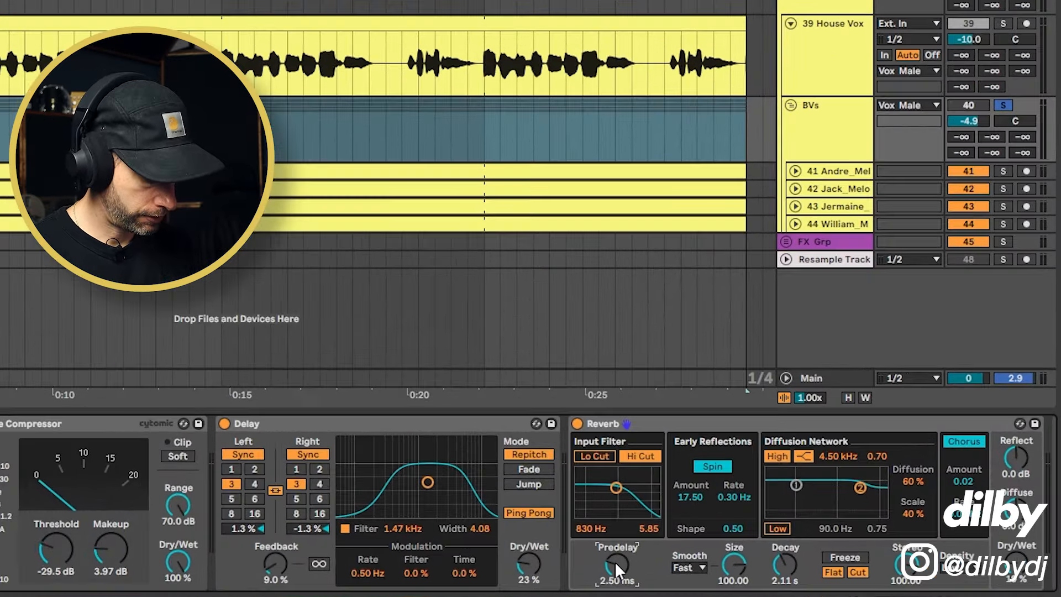
drag(614, 561, 615, 550)
drag(1017, 564, 1017, 557)
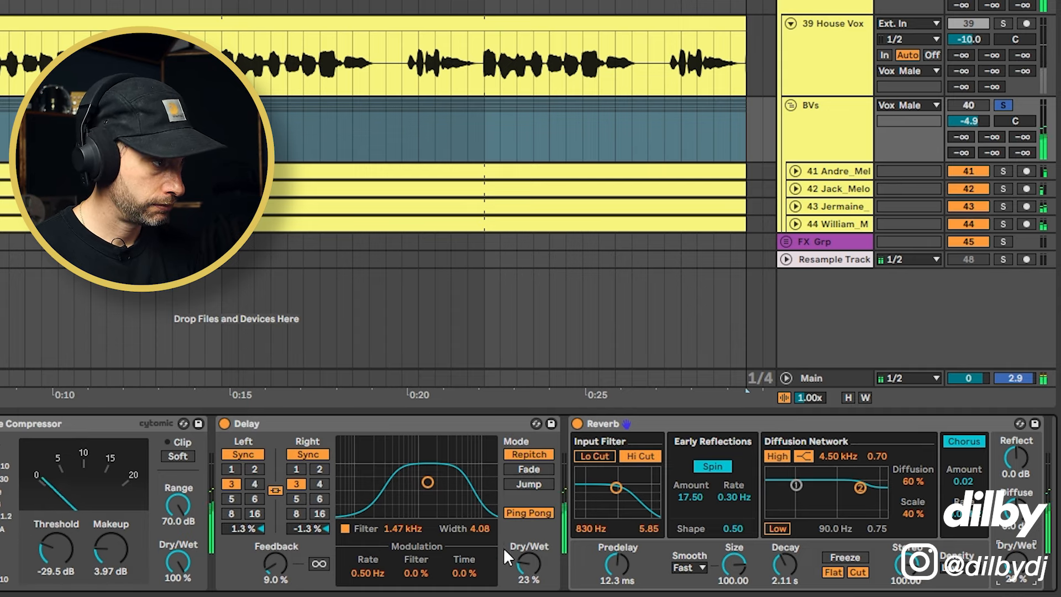
drag(427, 483, 425, 495)
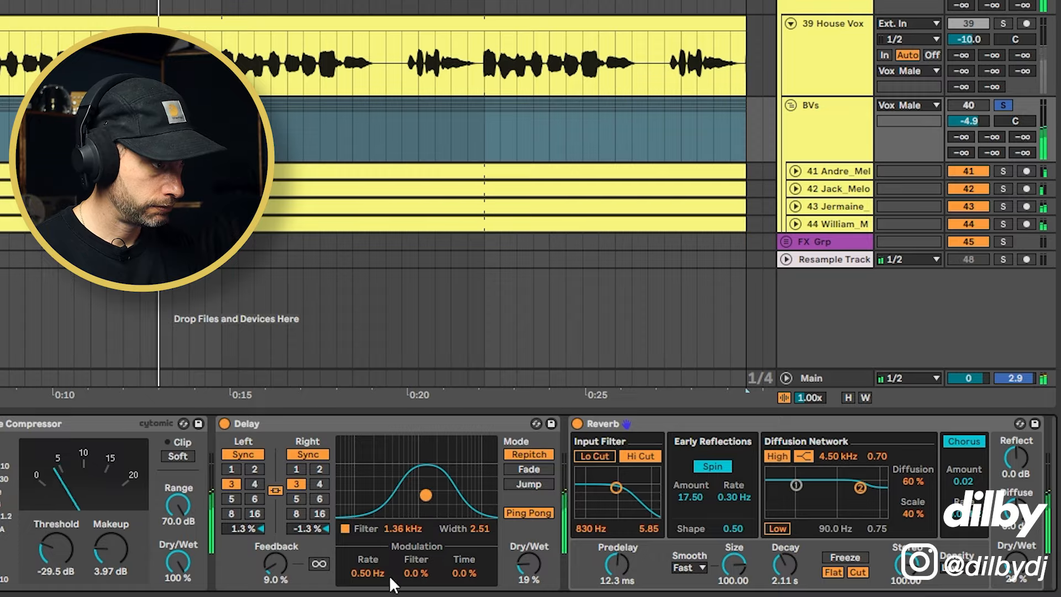
key(space)
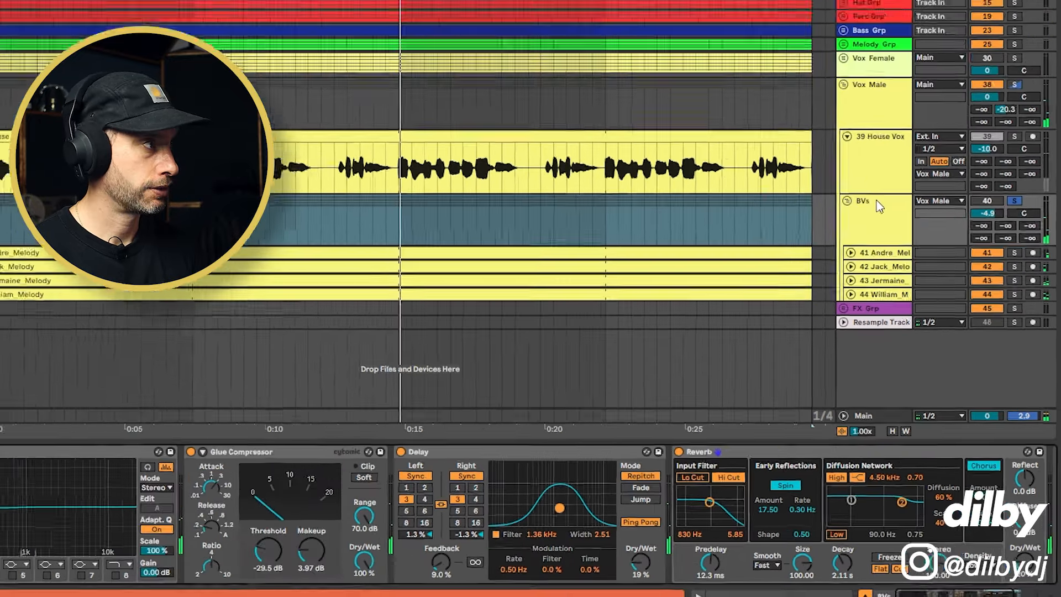
Switch the male BVs group on in the full mix and set its volume to -6.4 dB during playback.
click(170, 23)
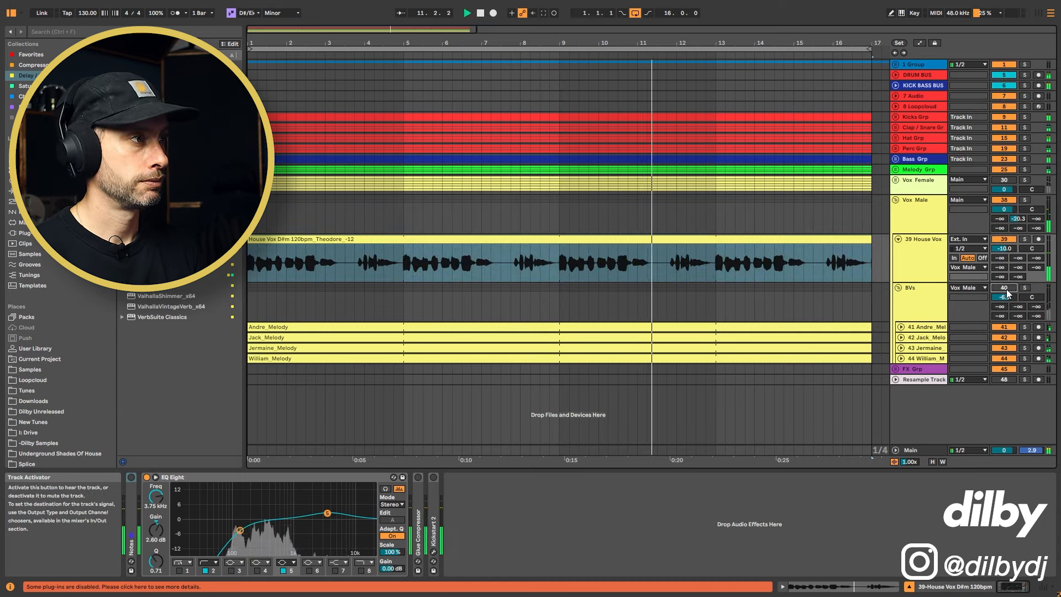
click(1007, 289)
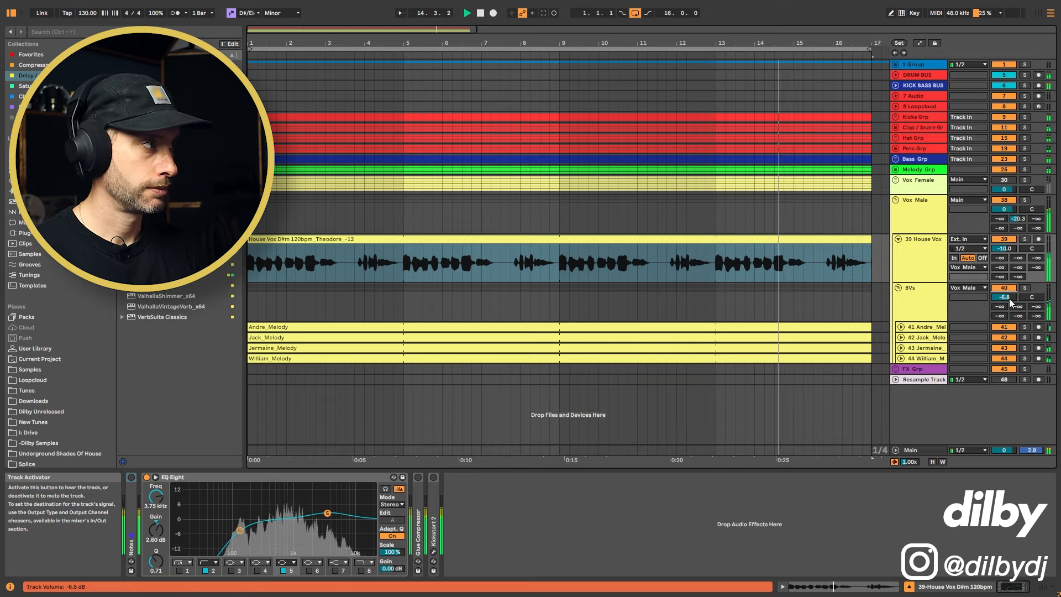
click(1009, 298)
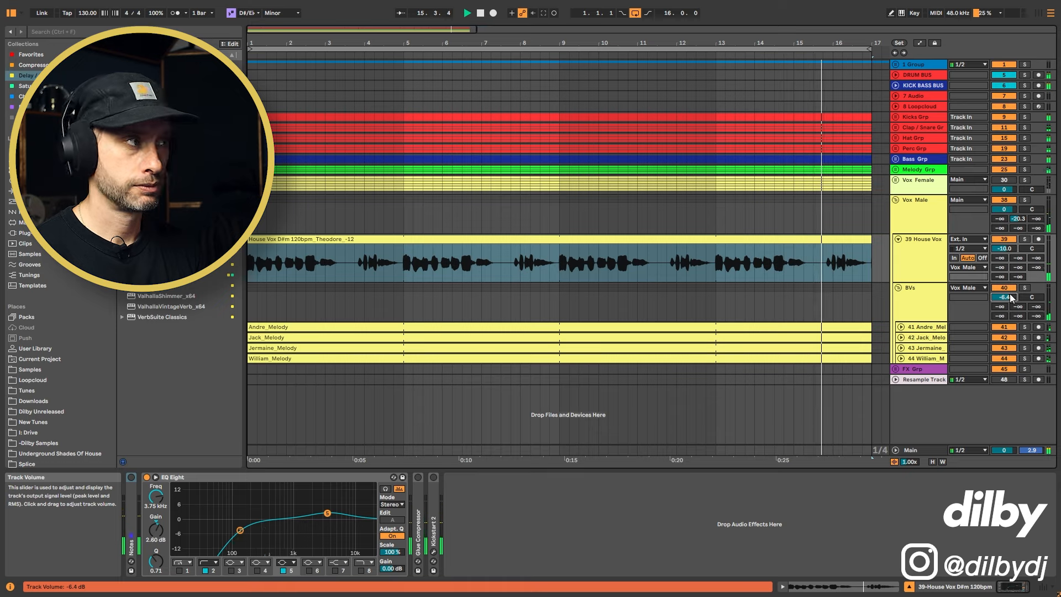
key(space)
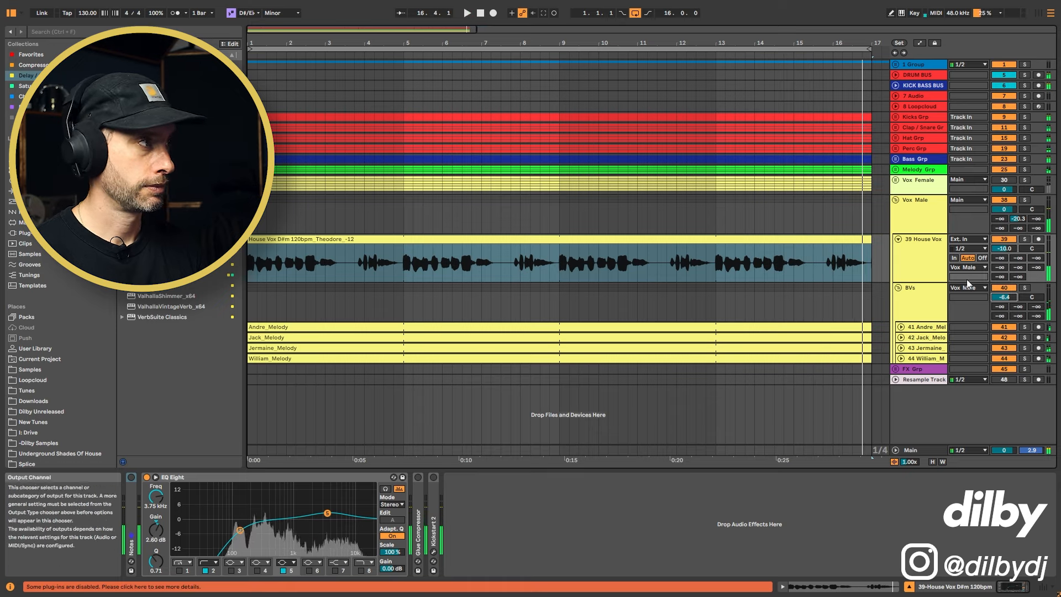
Deactivate the male BVs group and add the TAL-Chorus-LX plug-in to the male House Vox track.
click(1004, 288)
click(24, 96)
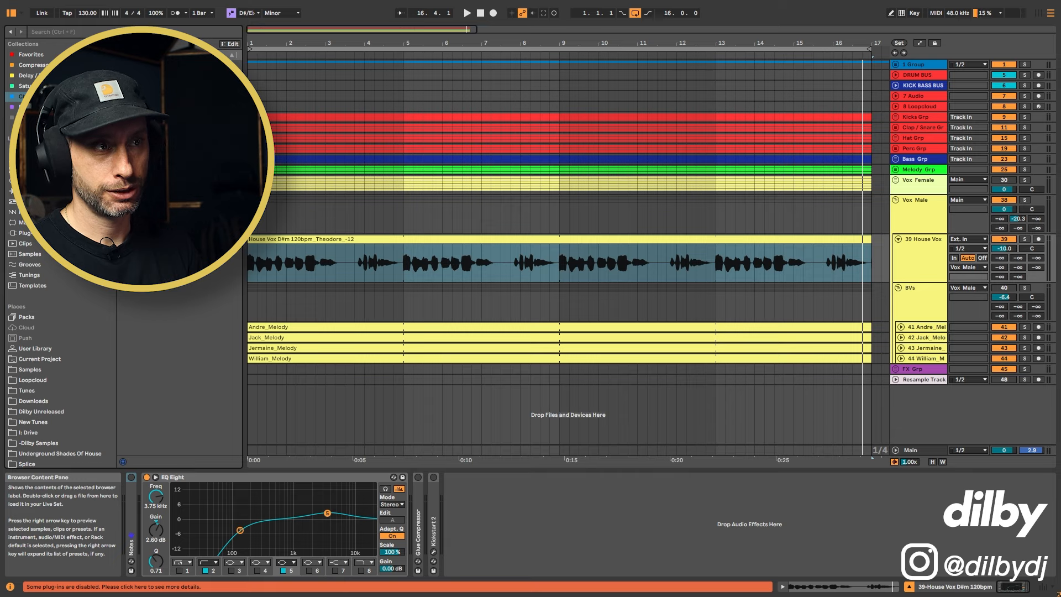
drag(399, 264, 360, 263)
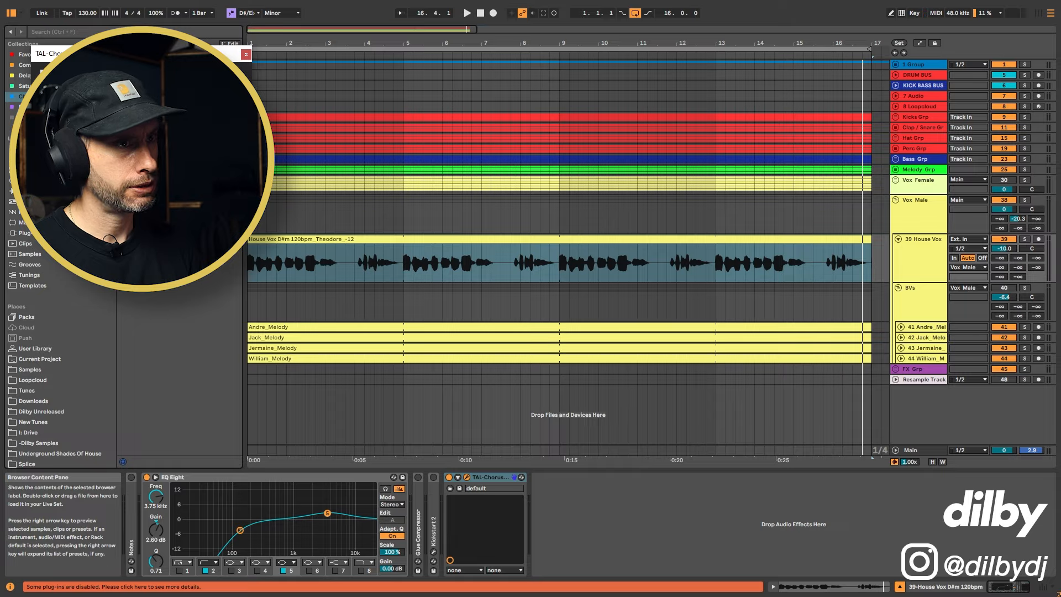
drag(195, 54, 748, 421)
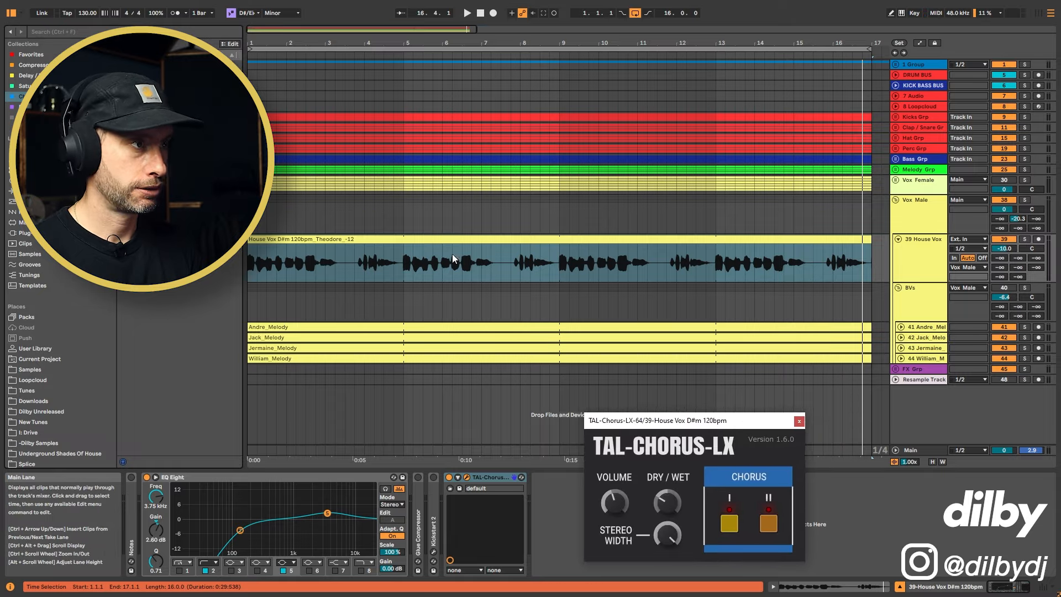
Solo the male House Vox, audition it through TAL-Chorus-LX and close the plug-in window.
click(427, 238)
click(1024, 239)
key(space)
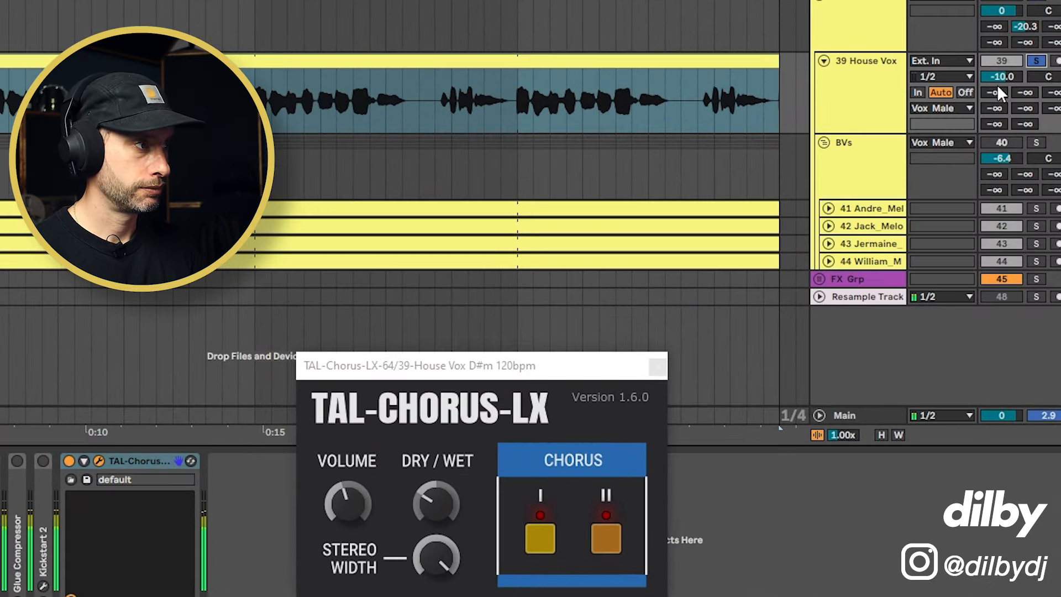
click(436, 502)
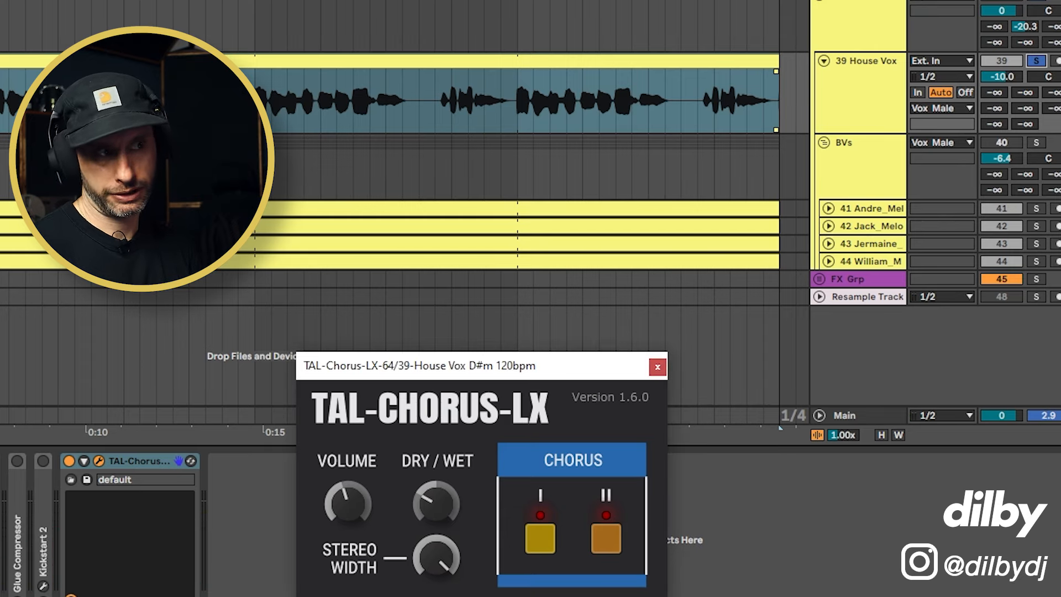
click(658, 367)
Reactivate the male BVs group and play it soloed together with the male House Vox.
click(1001, 142)
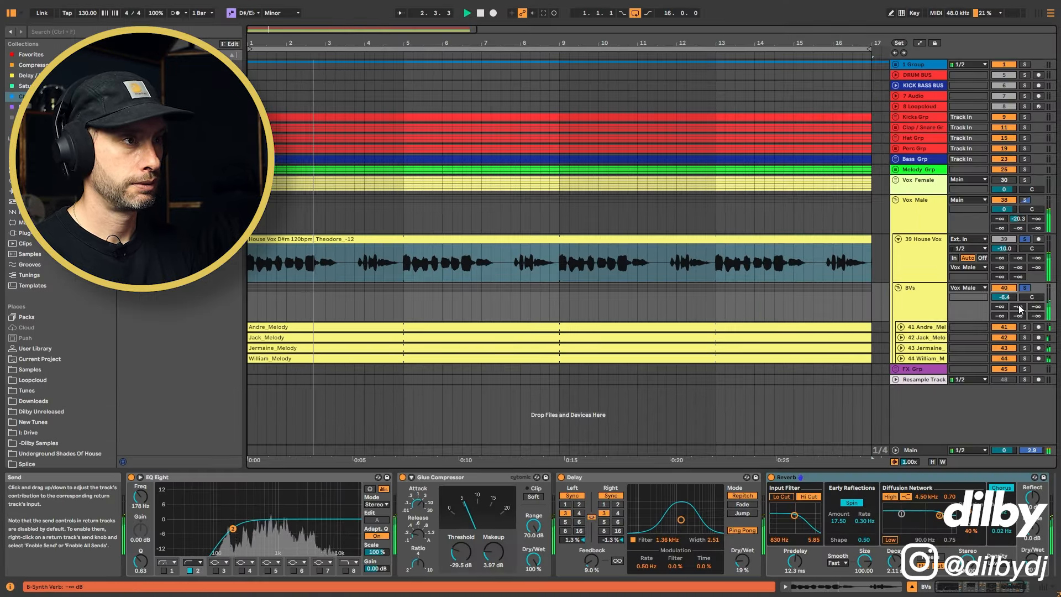
key(space)
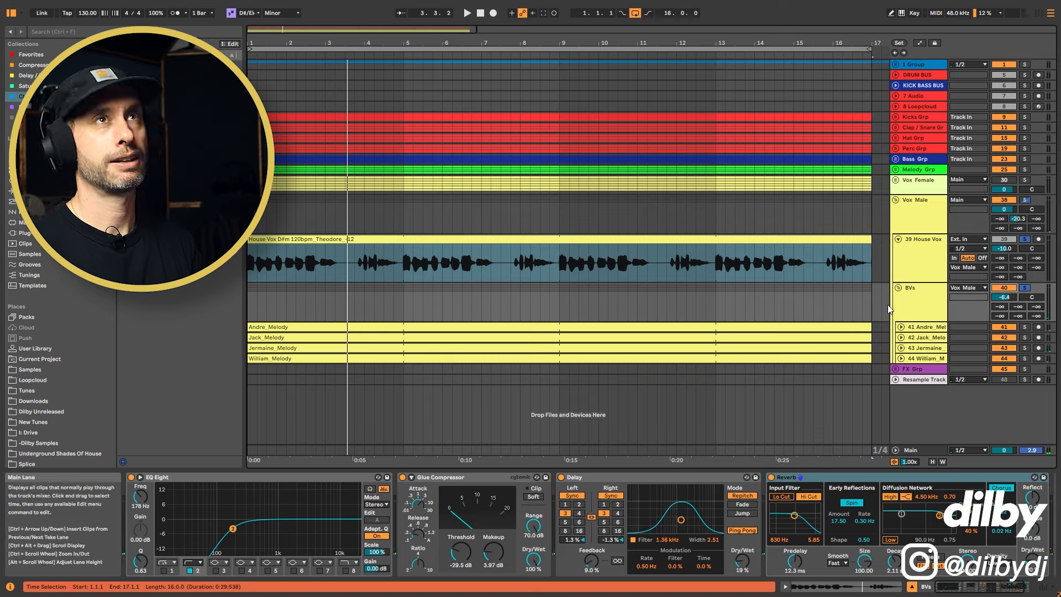
click(910, 290)
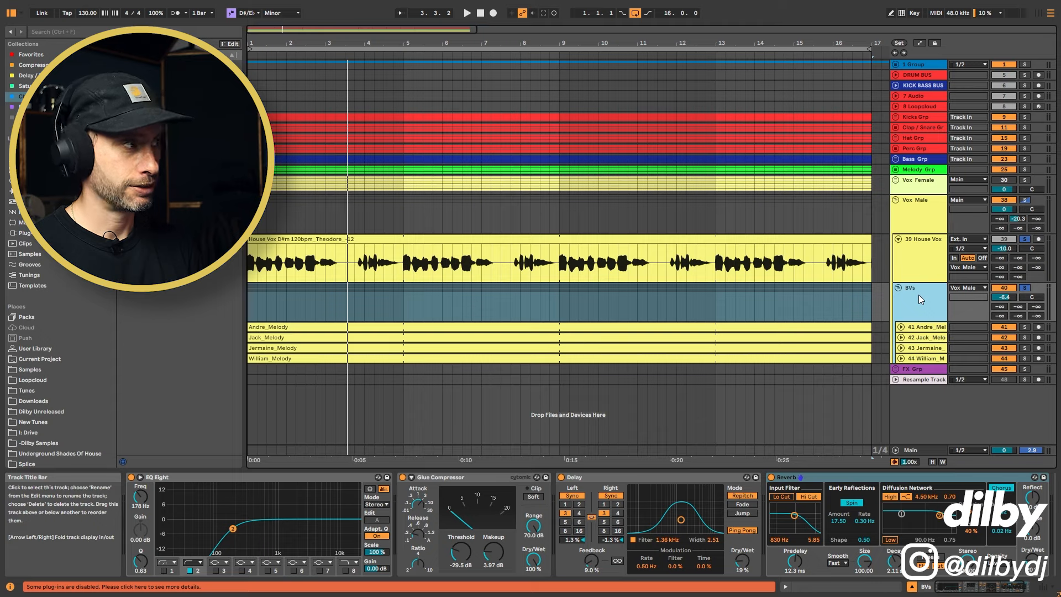
Unfold the female House Vox track in the Vox Female group and audition the female vocals in the full mix.
click(916, 267)
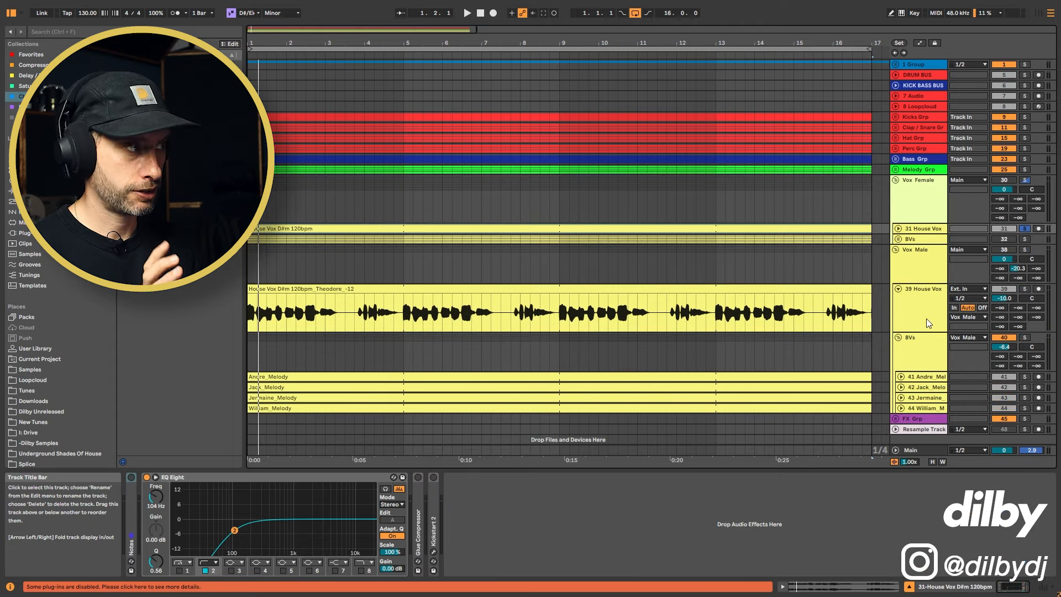
click(898, 229)
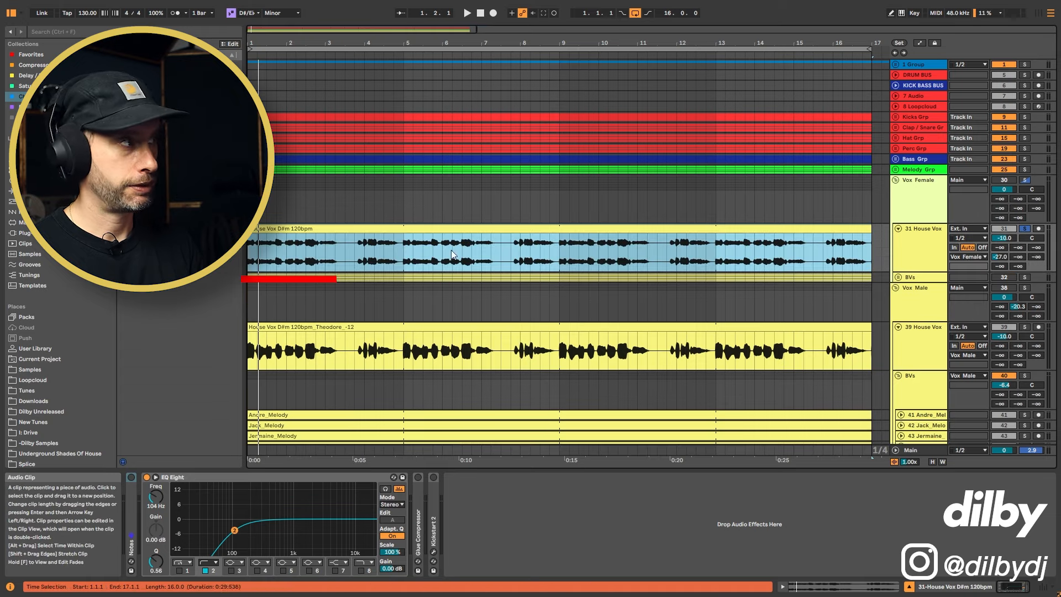
key(space)
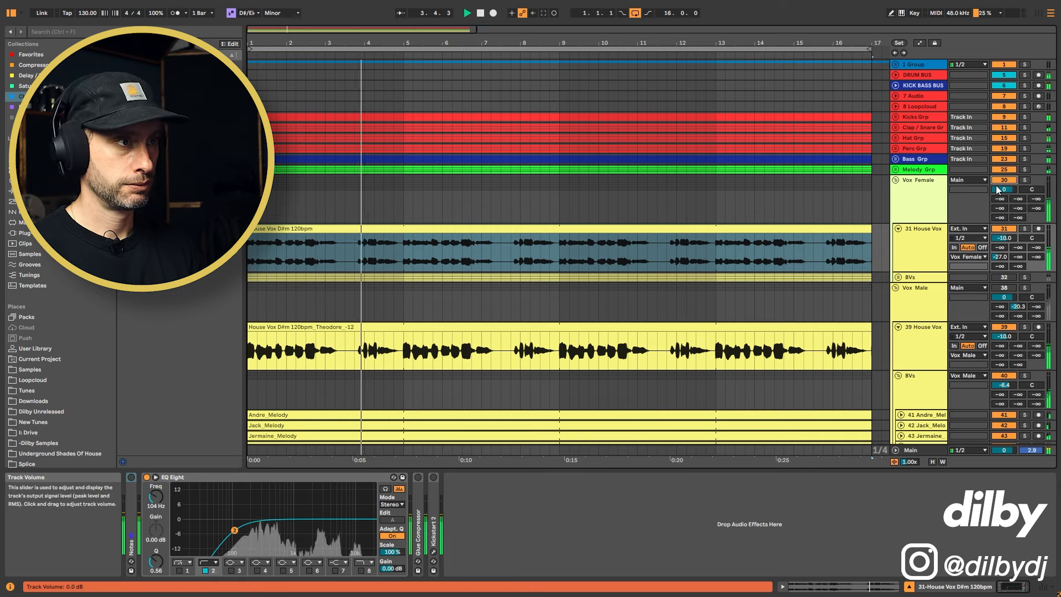
key(space)
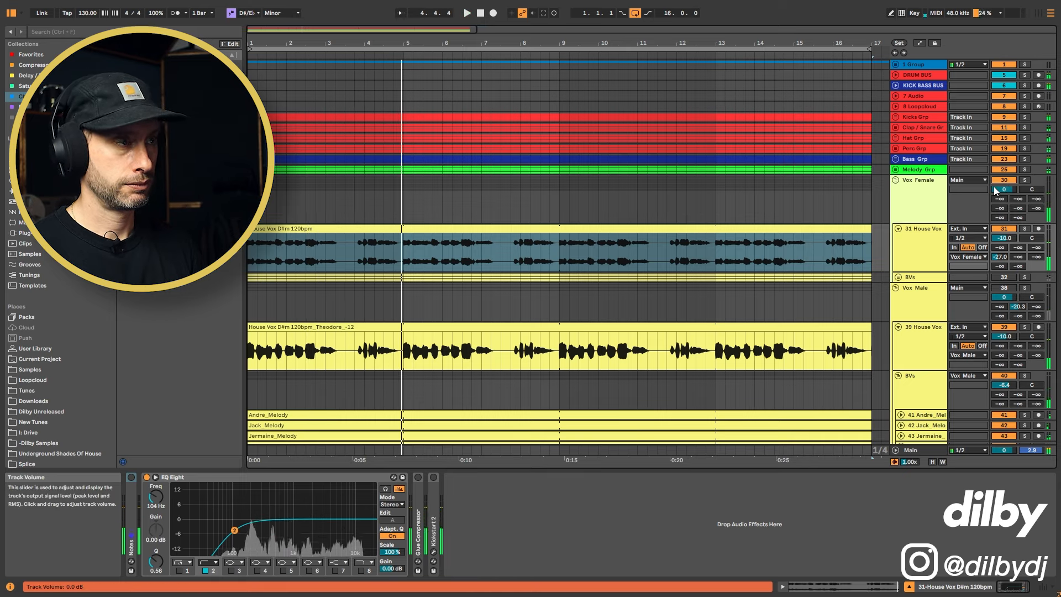
Fold the Vox Female group, play the male vocals in the mix with the females off, and fold Vox Male.
click(896, 180)
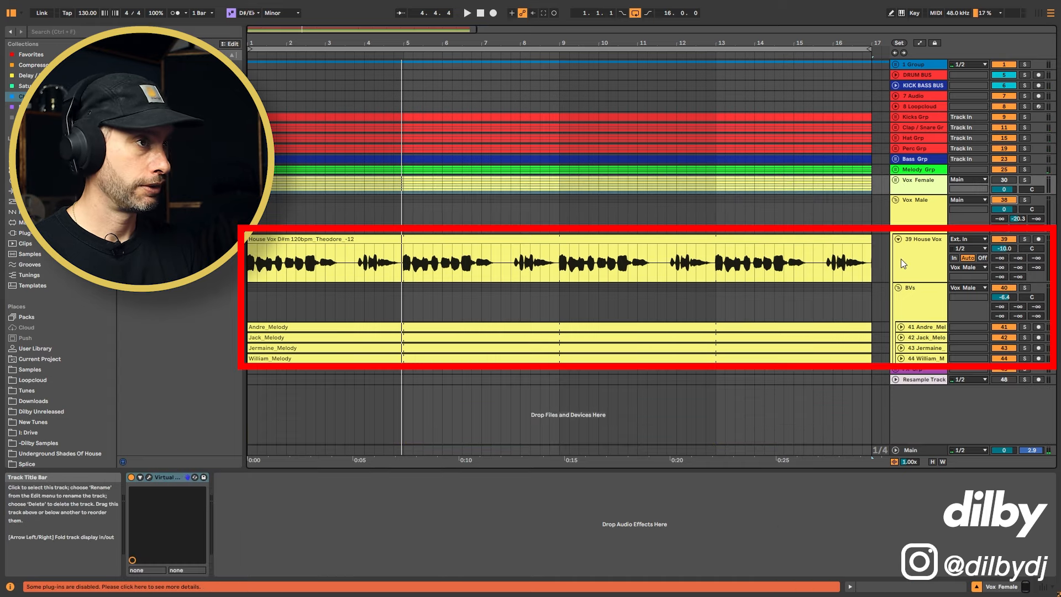
key(space)
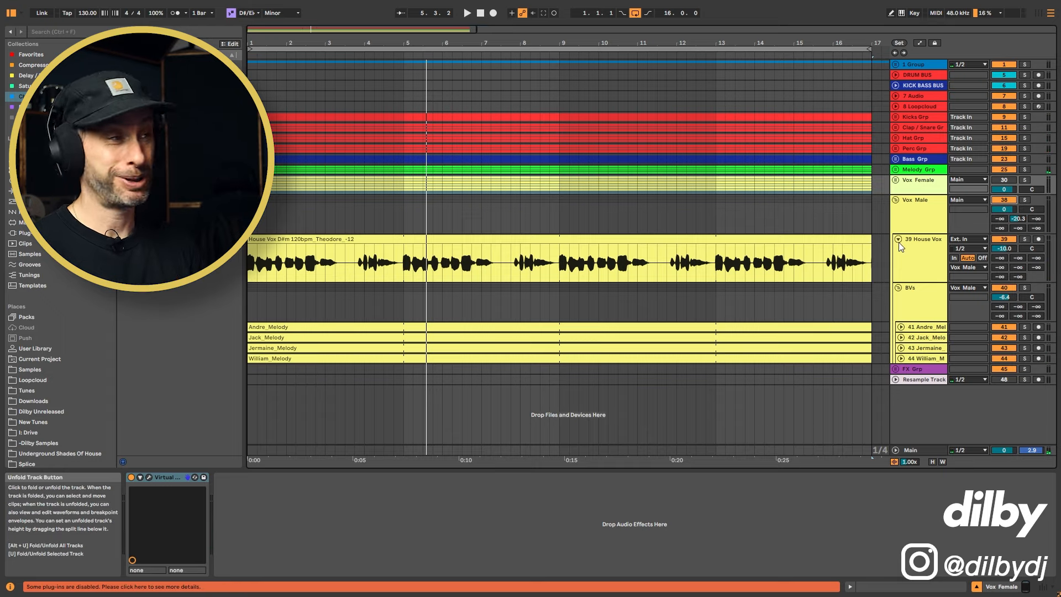
click(896, 201)
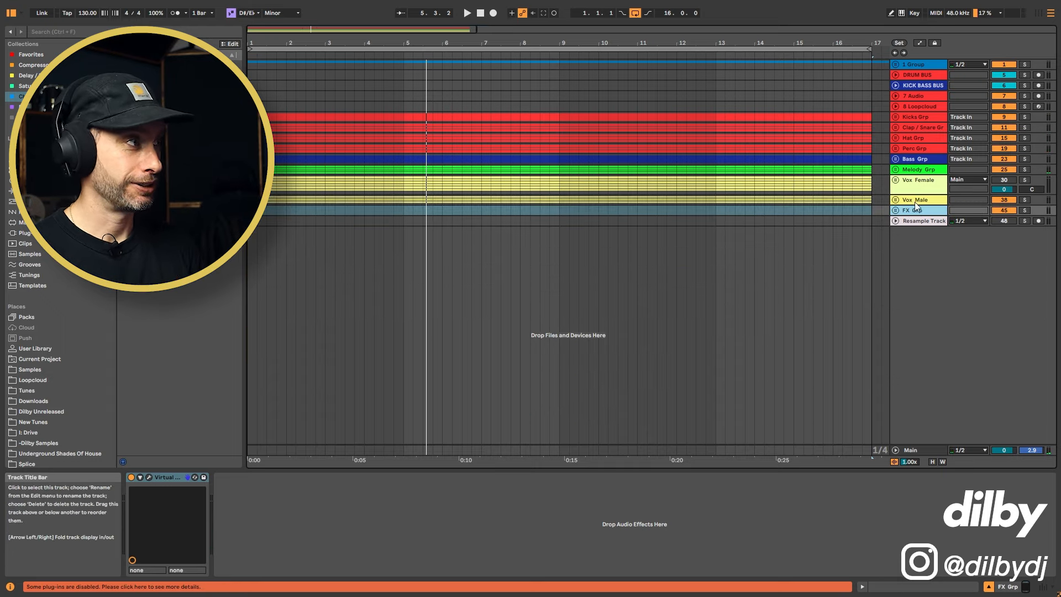